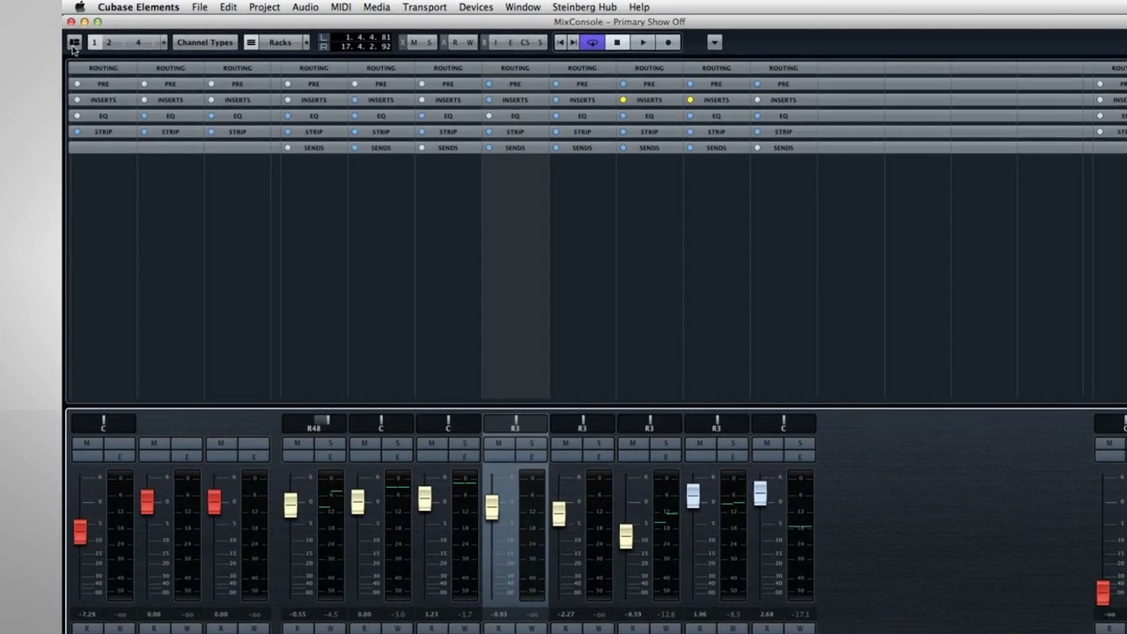
Step: Enable the Meter Bridge and Equalizer Curve zones in the MixConsole window layout
left_click(67, 38)
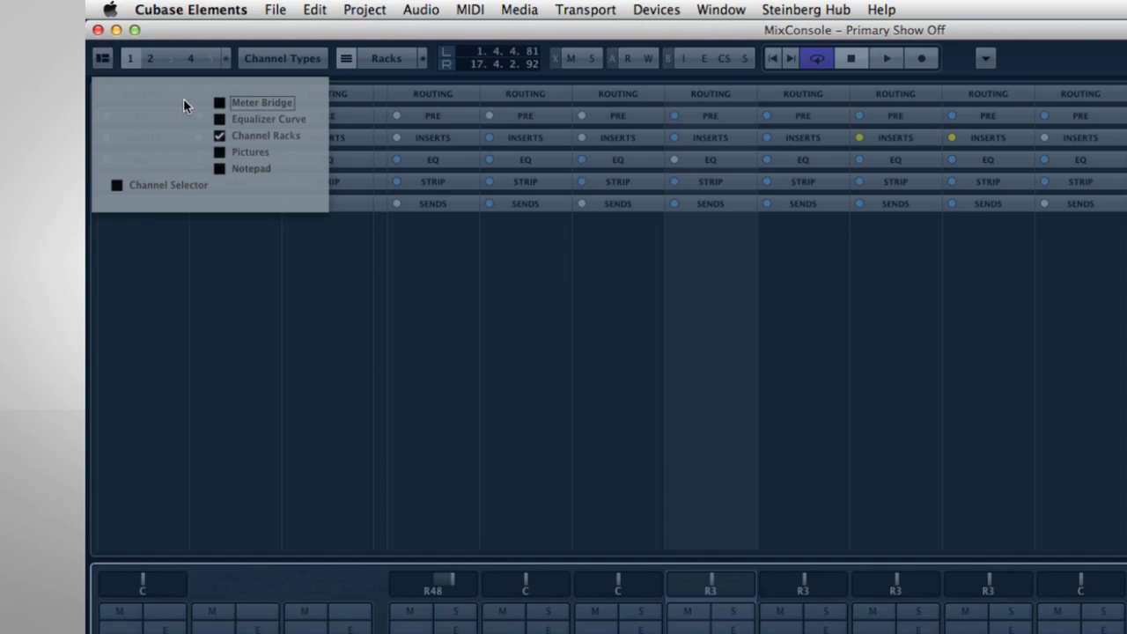
left_click(220, 104)
left_click(220, 120)
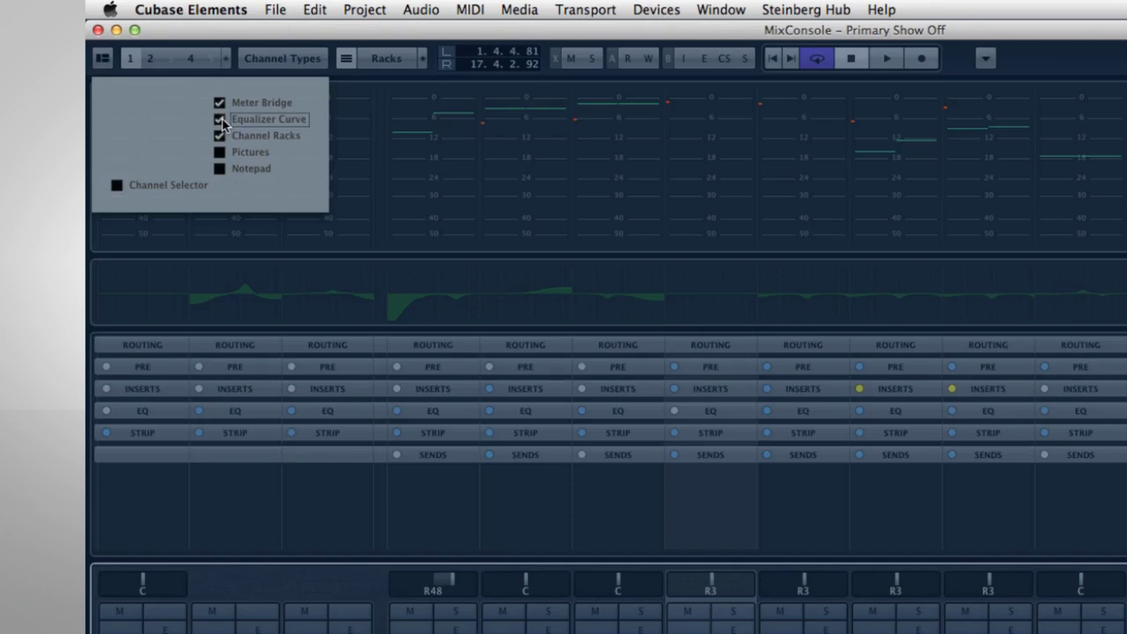
left_click(264, 244)
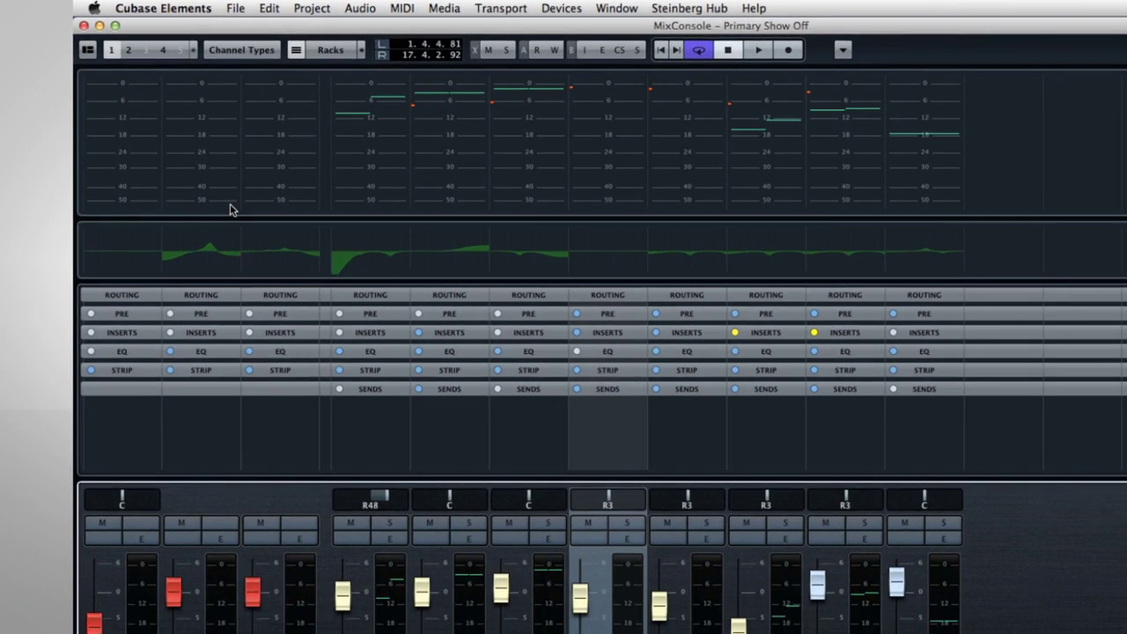
Step: Start playback and drag the meter bridge divider up to make it shorter
key("space")
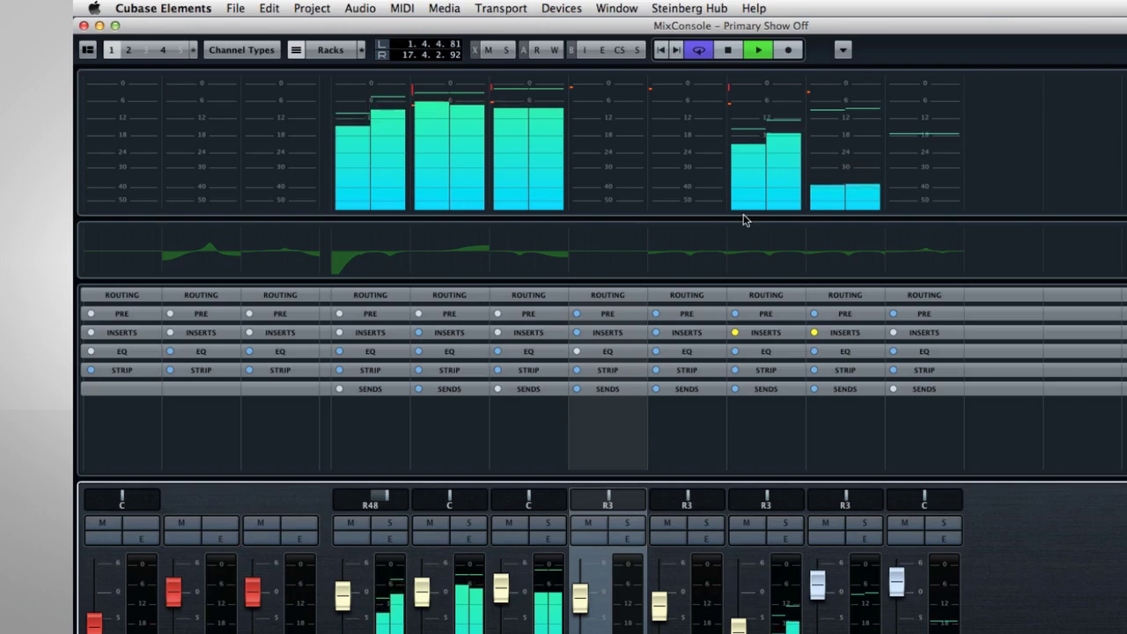
mouse_move(742, 218)
left_mouse_down()
mouse_move(740, 259)
mouse_move(742, 203)
left_mouse_up()
left_click(843, 49)
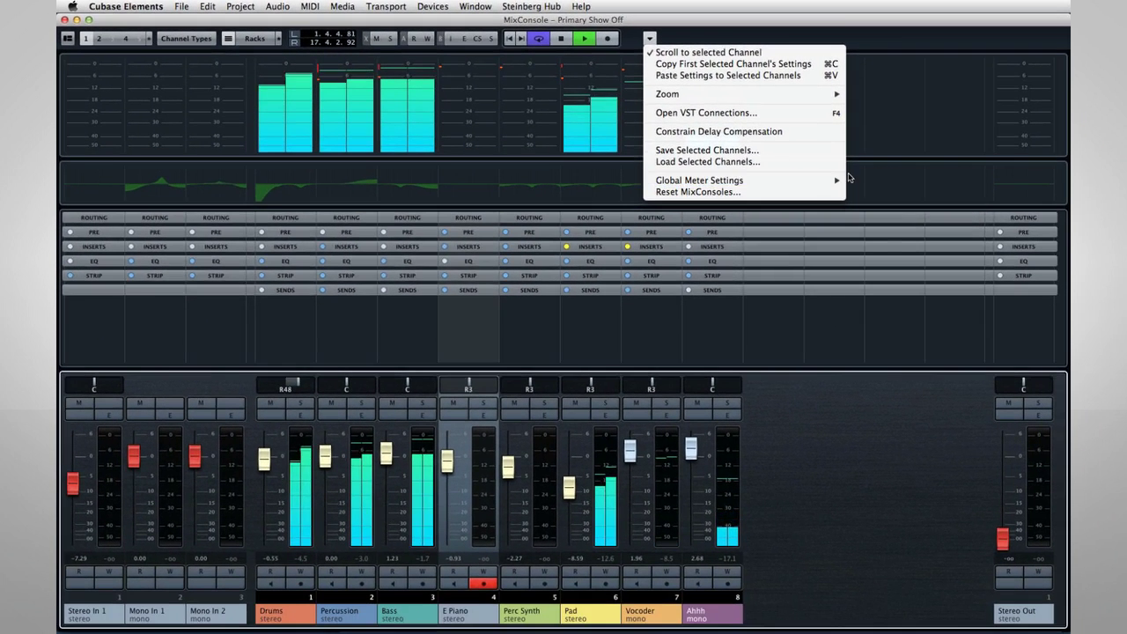
mouse_move(837, 182)
mouse_move(958, 182)
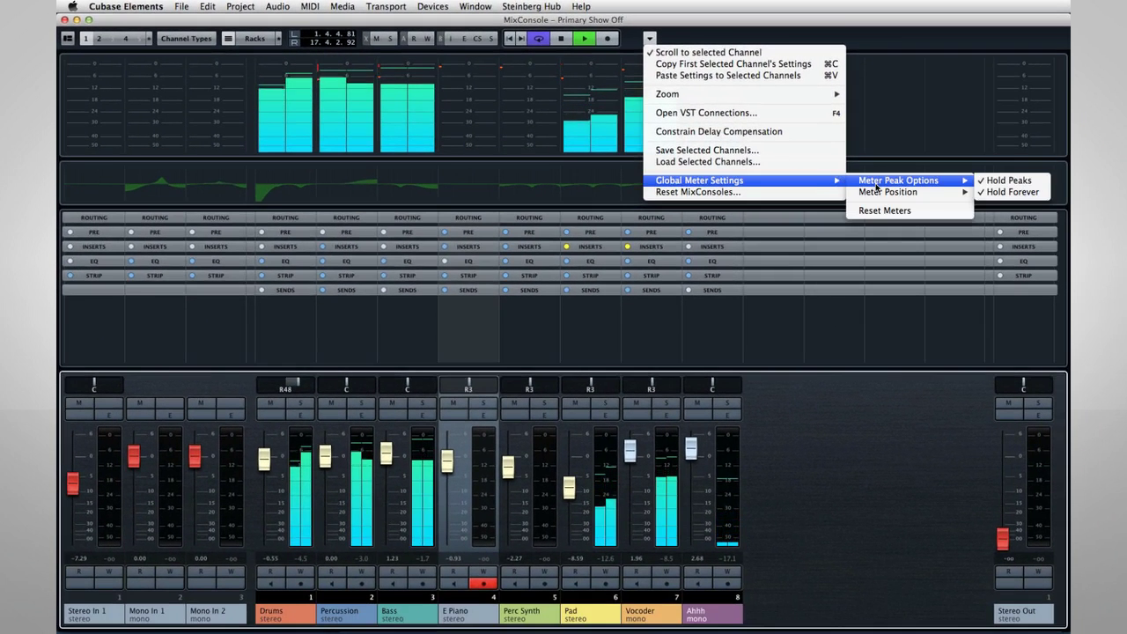
left_click(1008, 179)
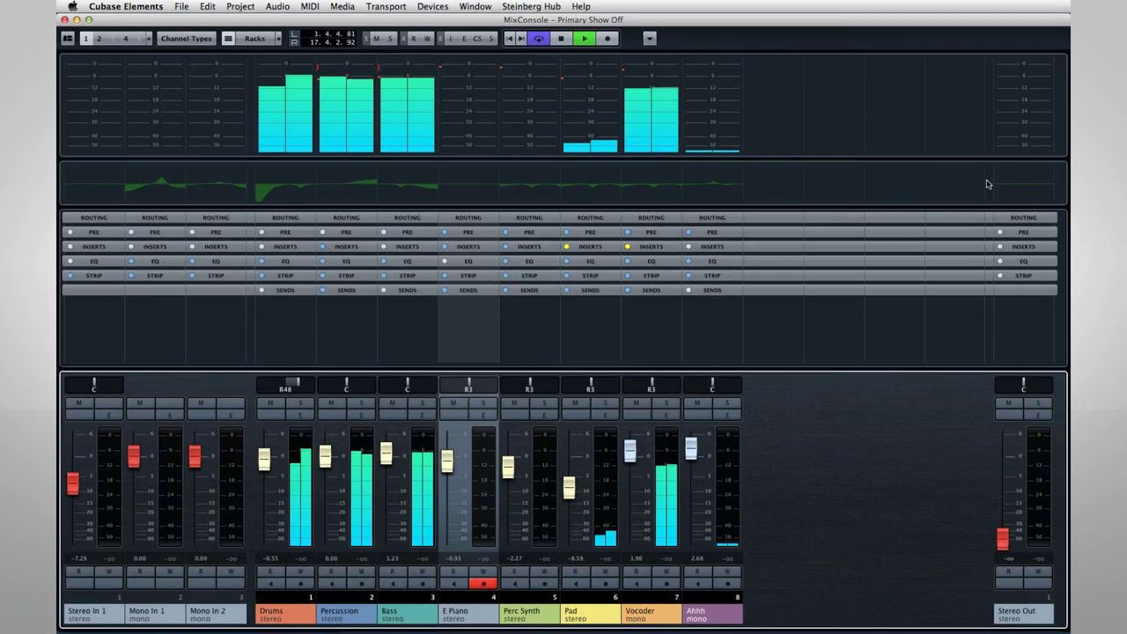
Step: Set Global Meter Settings > Meter Peak Options to Hold Peaks, then stop playback
left_click(648, 38)
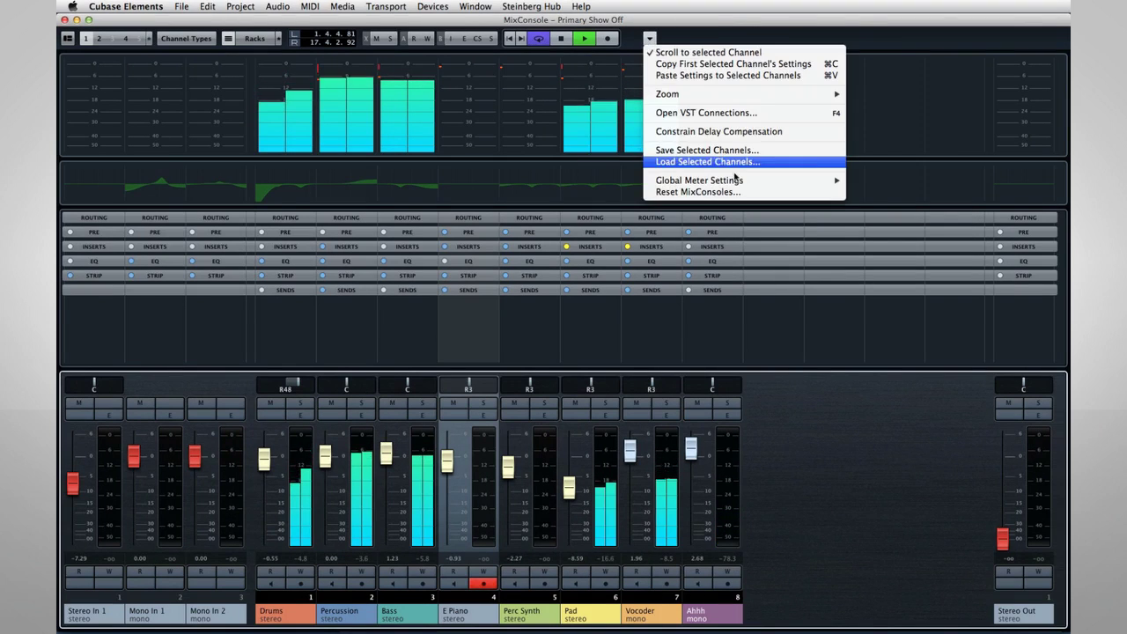
mouse_move(751, 183)
mouse_move(955, 180)
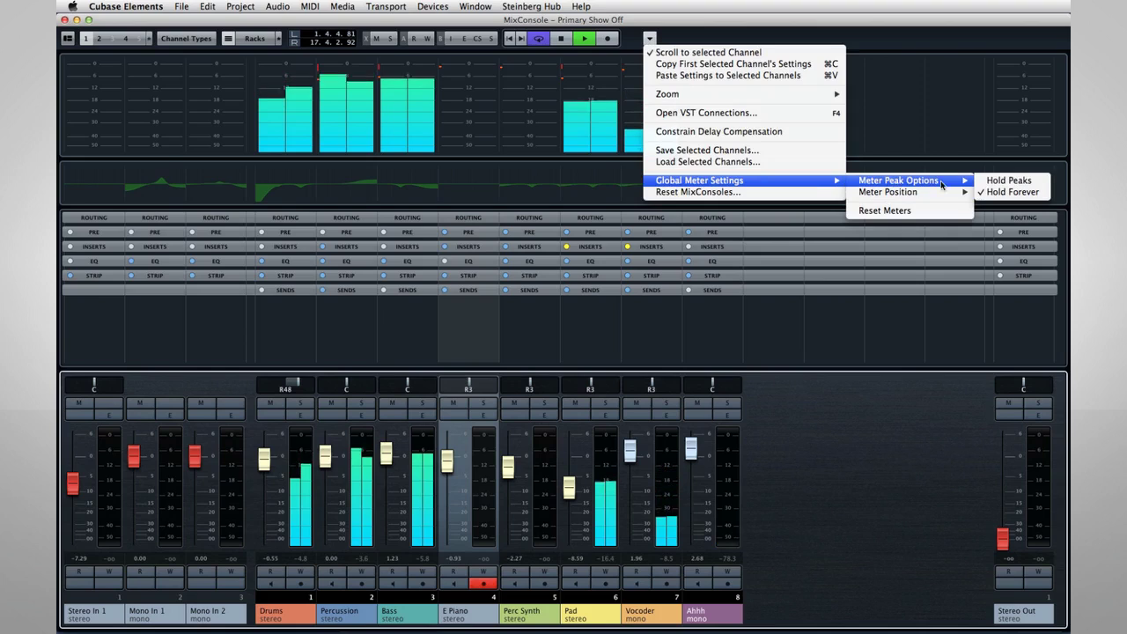
left_click(992, 180)
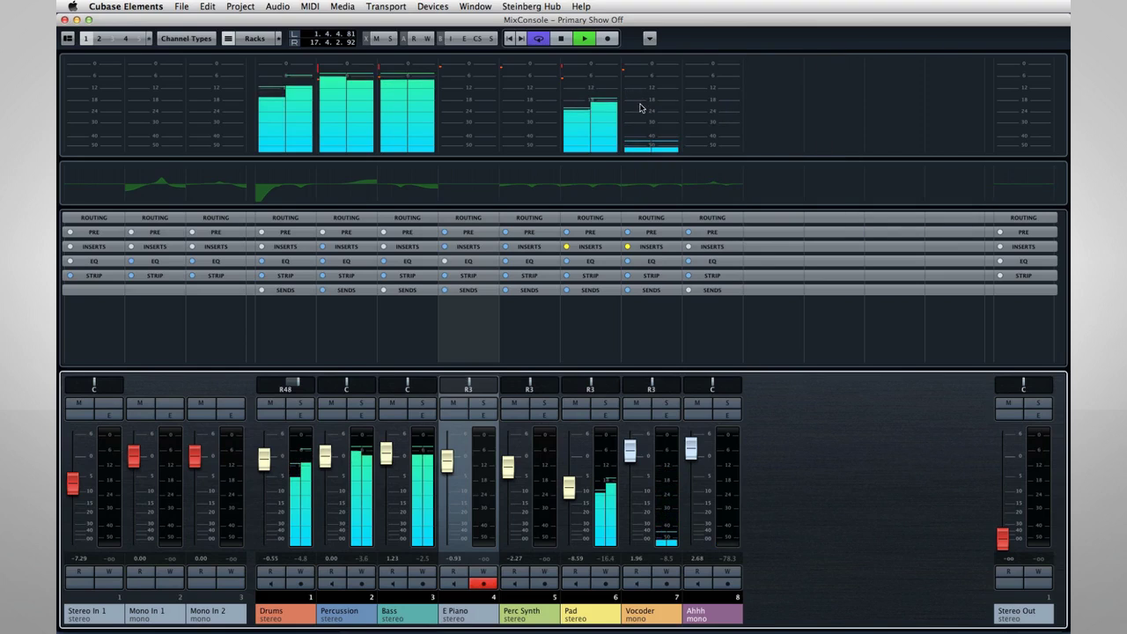
key("space")
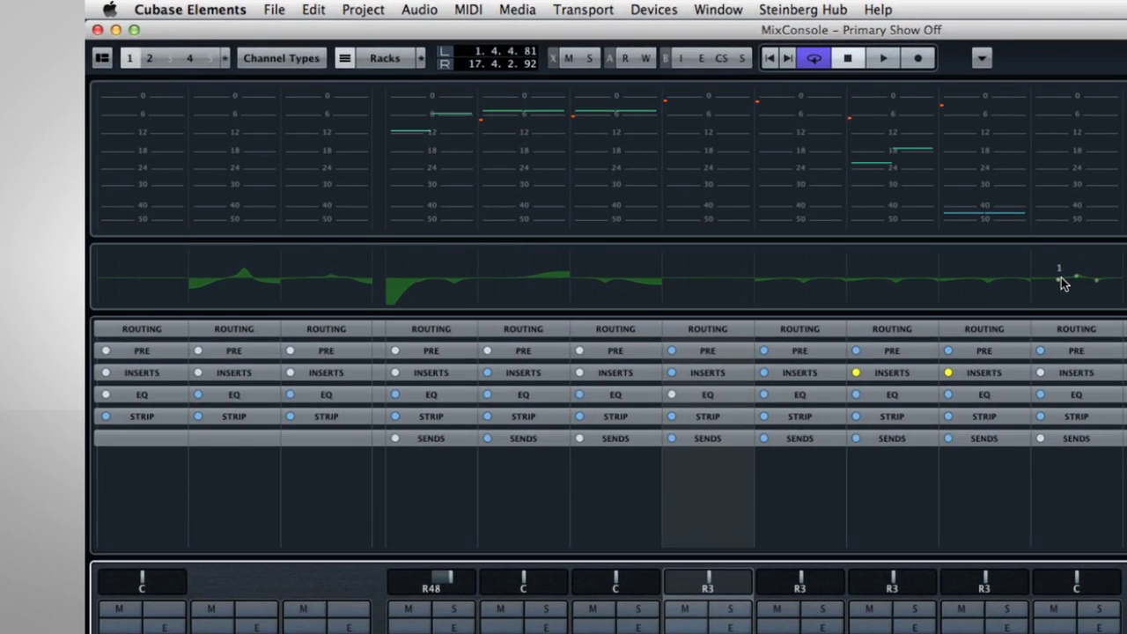
Step: Enlarge the channel's EQ curve and add four bands across low, 313 Hz, 2 kHz and 10 kHz
left_click(708, 285)
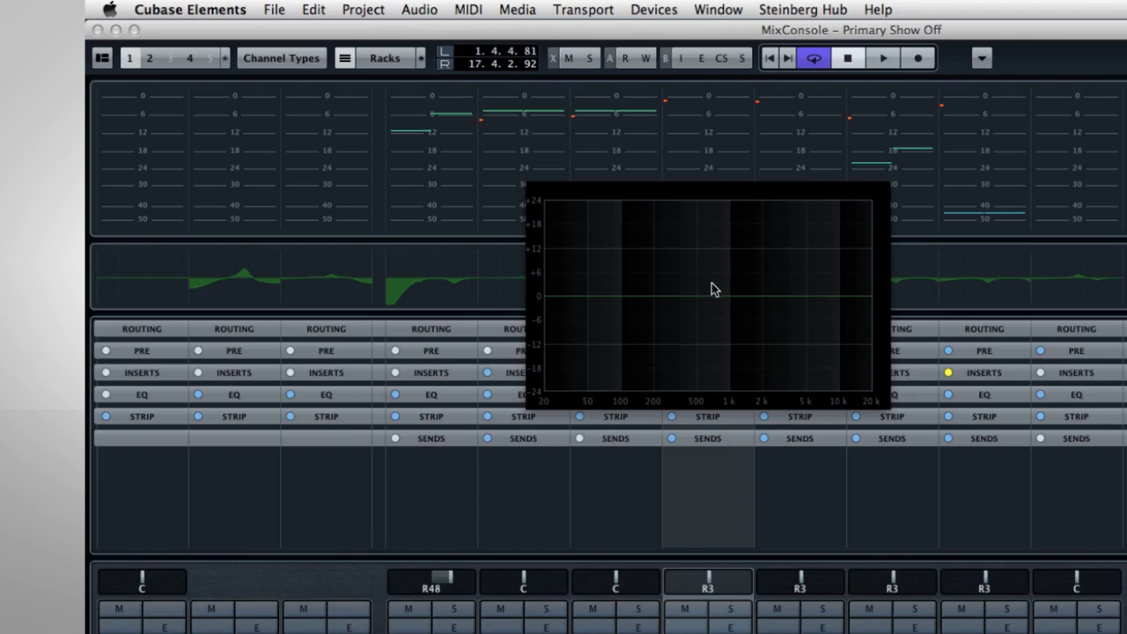
left_click(898, 264)
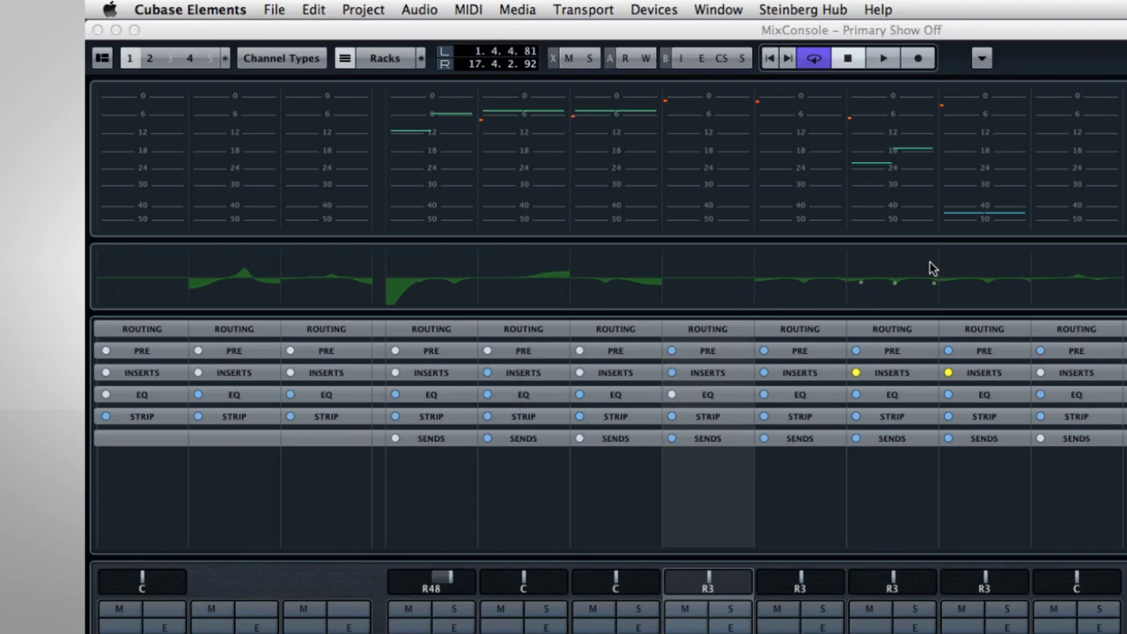
left_click(718, 275)
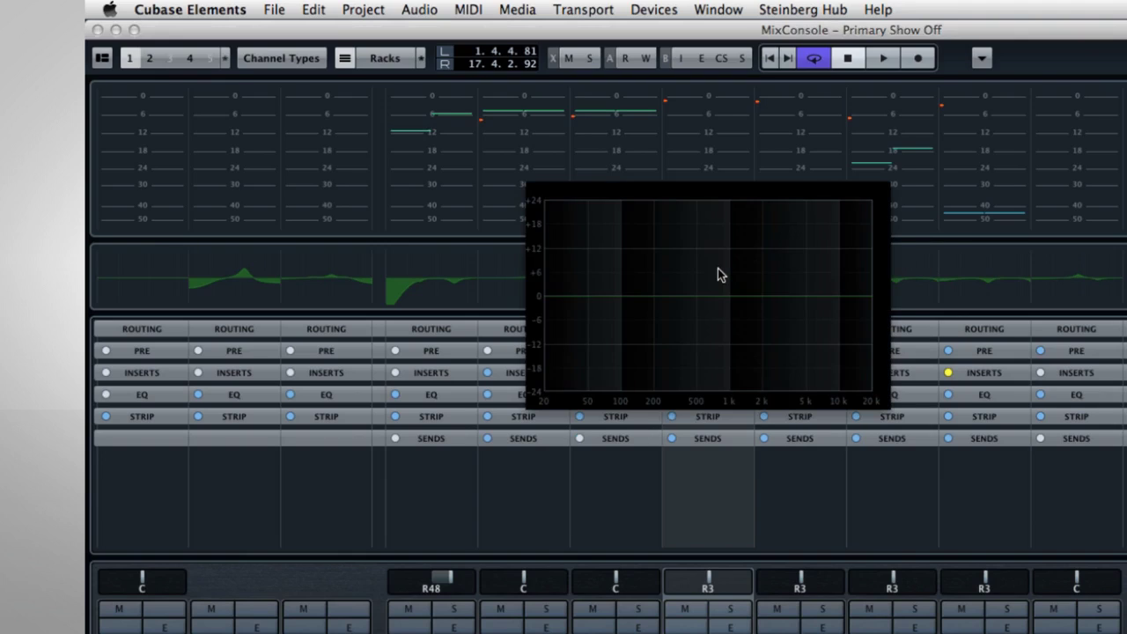
left_click(577, 298)
left_click(675, 298)
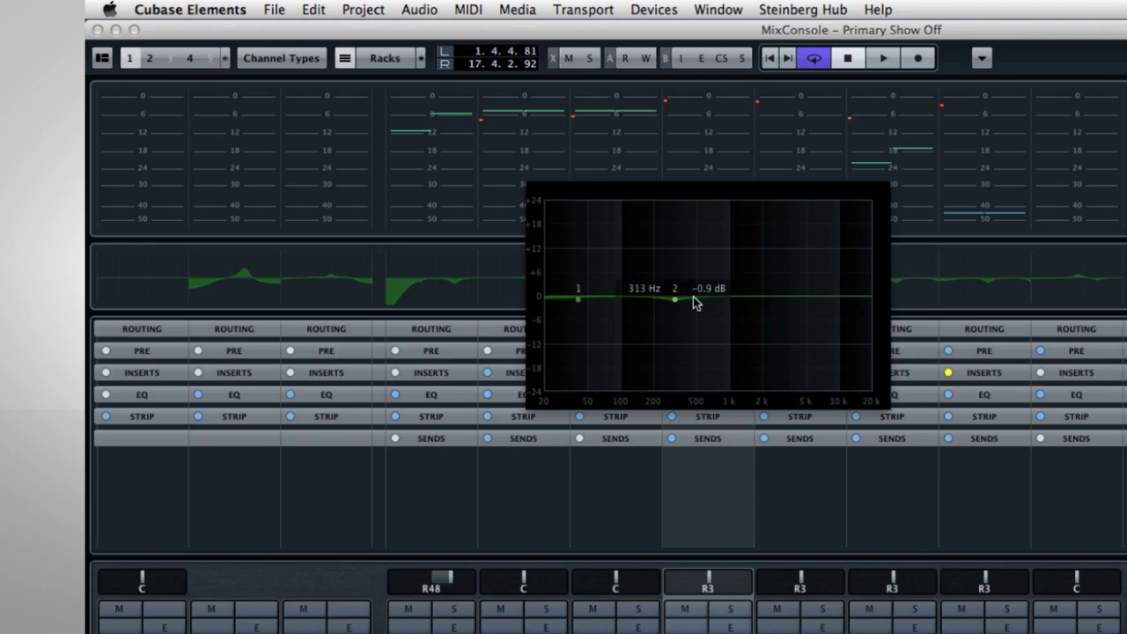
left_click(758, 295)
left_click(837, 299)
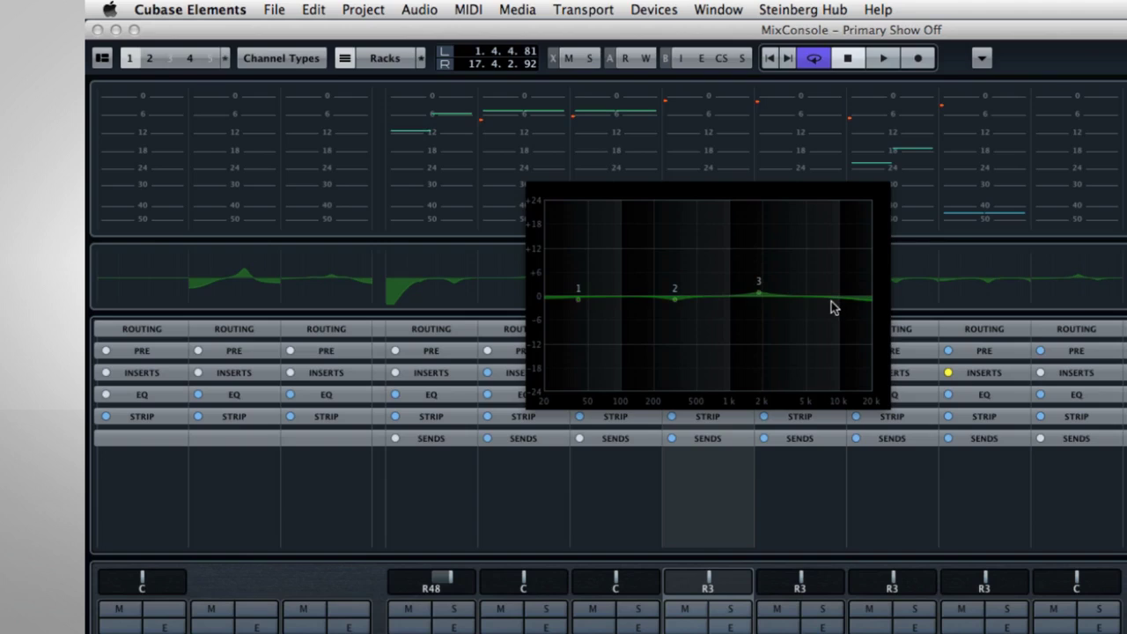
Step: Shape band 3 into a narrow 10.5 dB boost at 1.46 kHz
mouse_move(763, 295)
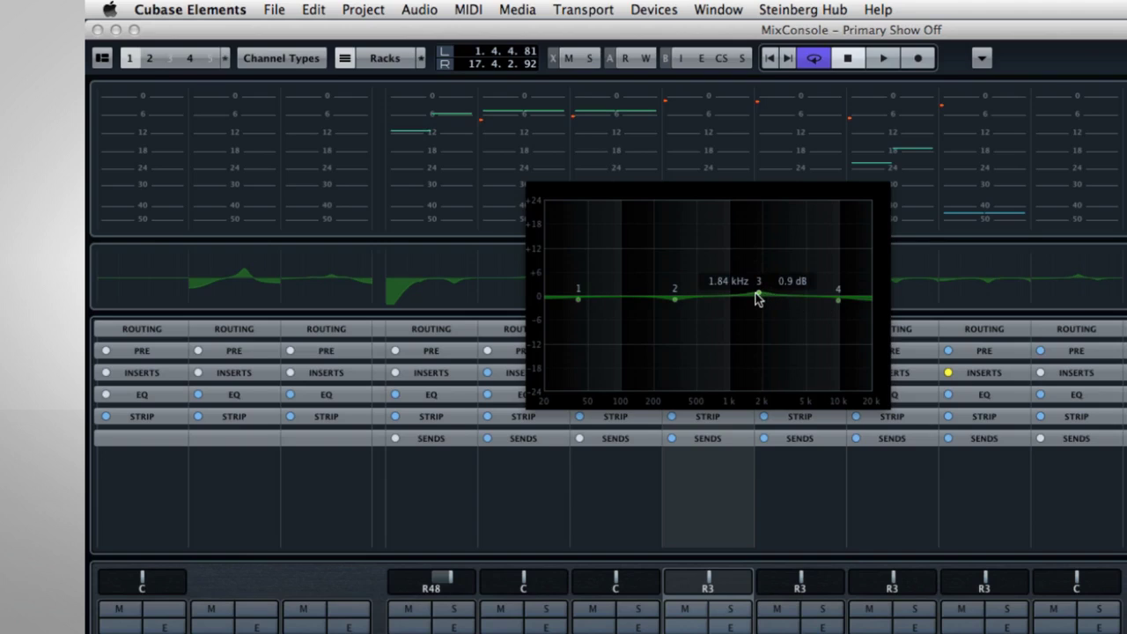
left_click_drag(760, 296, 748, 258)
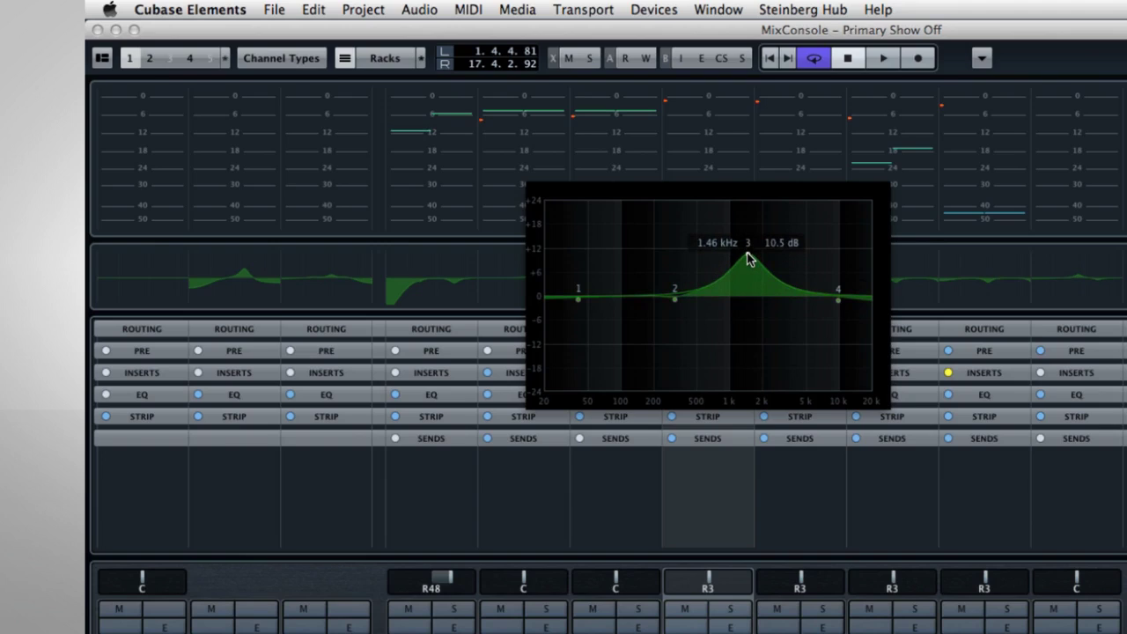
mouse_move(749, 258)
left_mouse_down()
mouse_move(750, 360)
mouse_move(747, 276)
left_mouse_up()
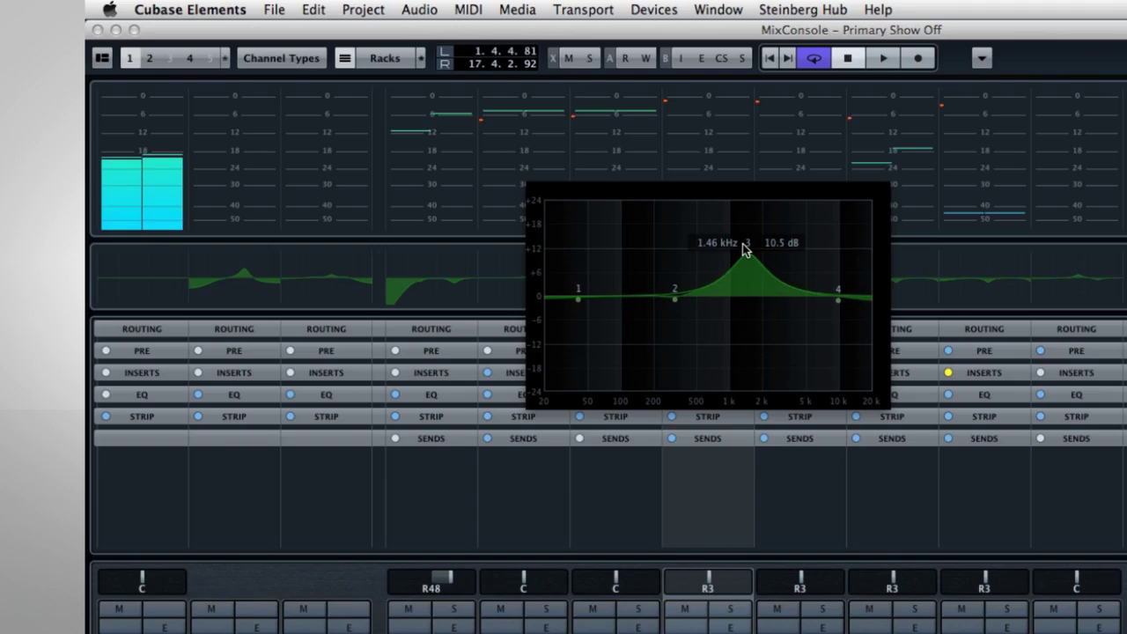
mouse_move(742, 255)
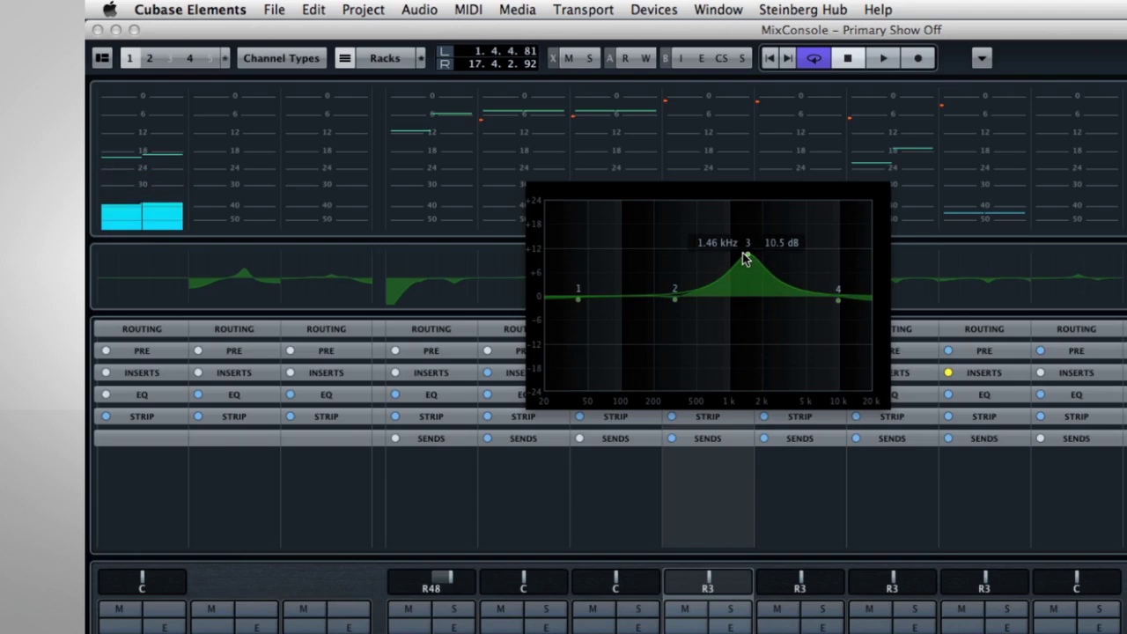
right_click(746, 258)
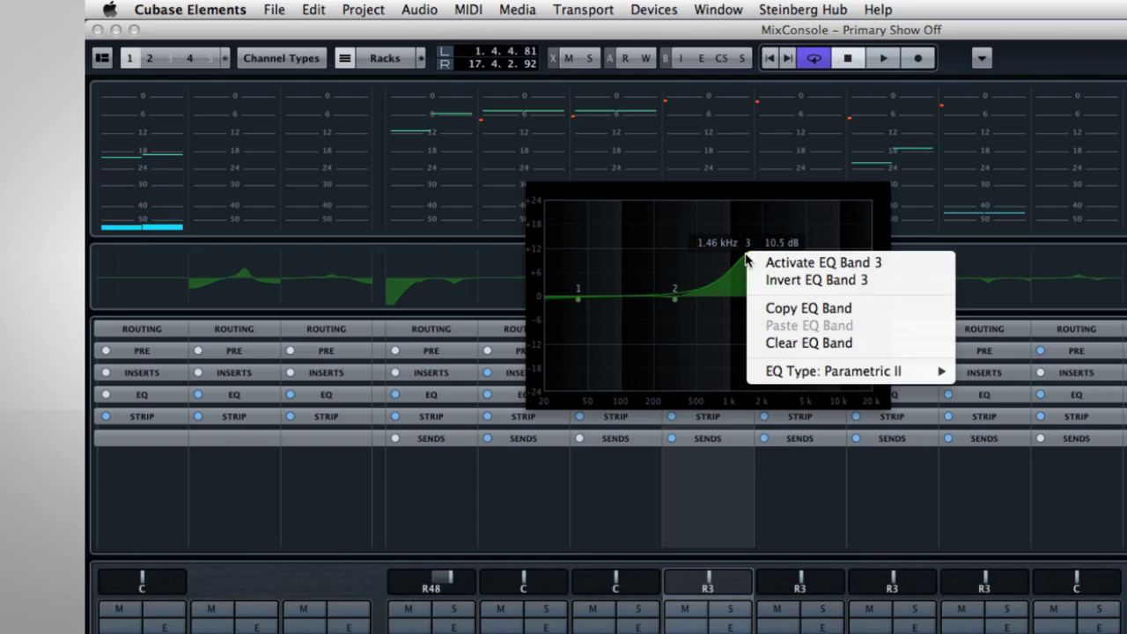
Step: Deactivate EQ band 3 and activate EQ band 2
left_click(759, 263)
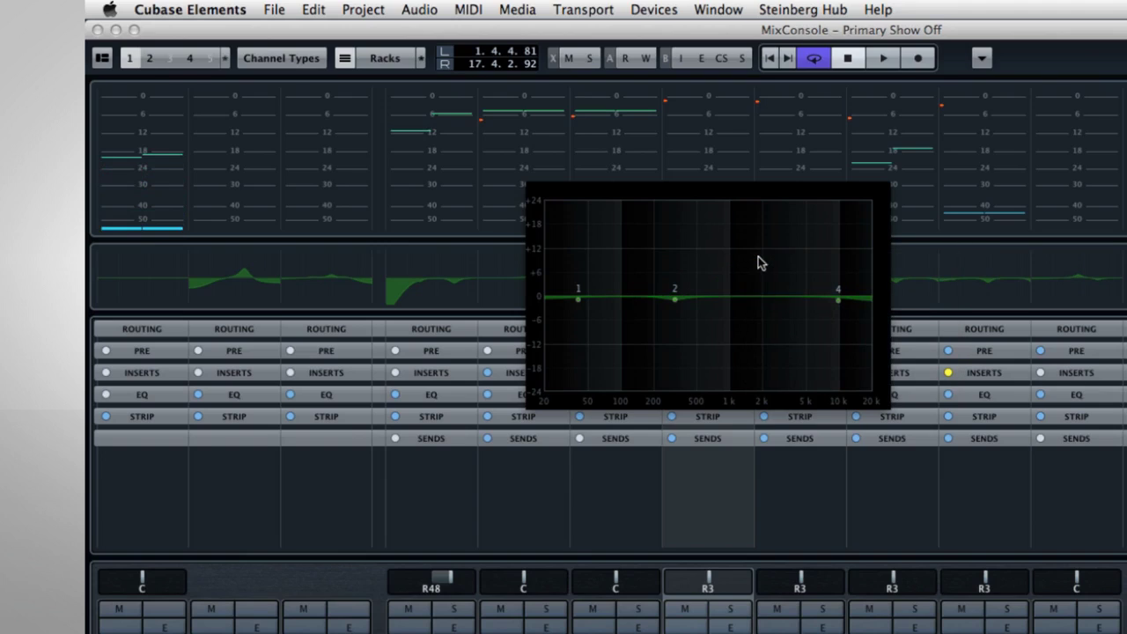
right_click(677, 302)
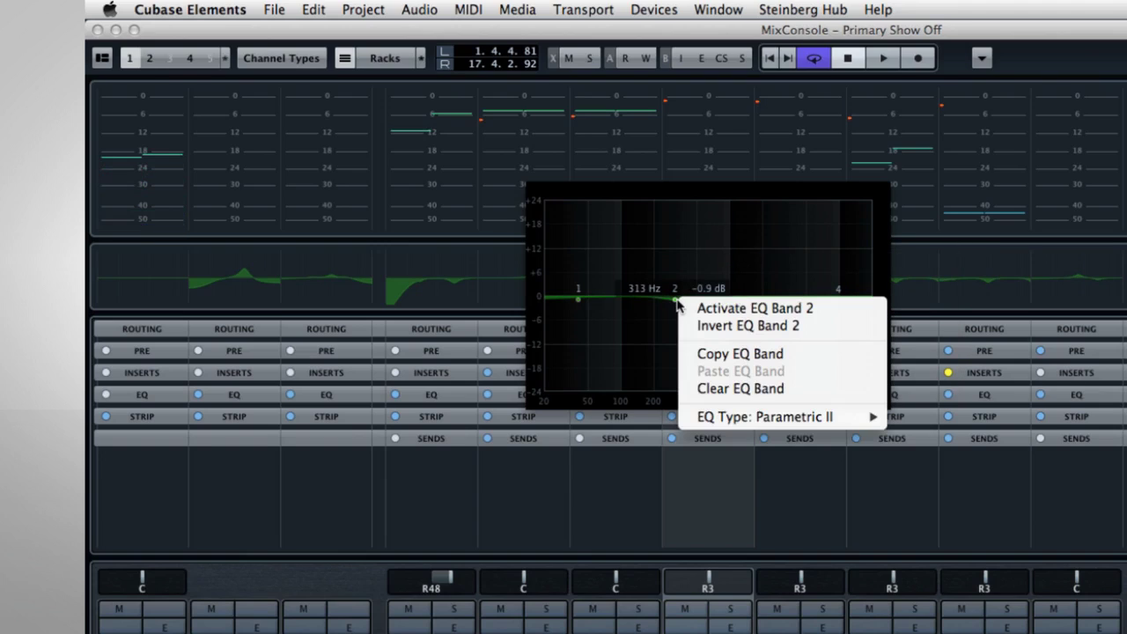
left_click(688, 314)
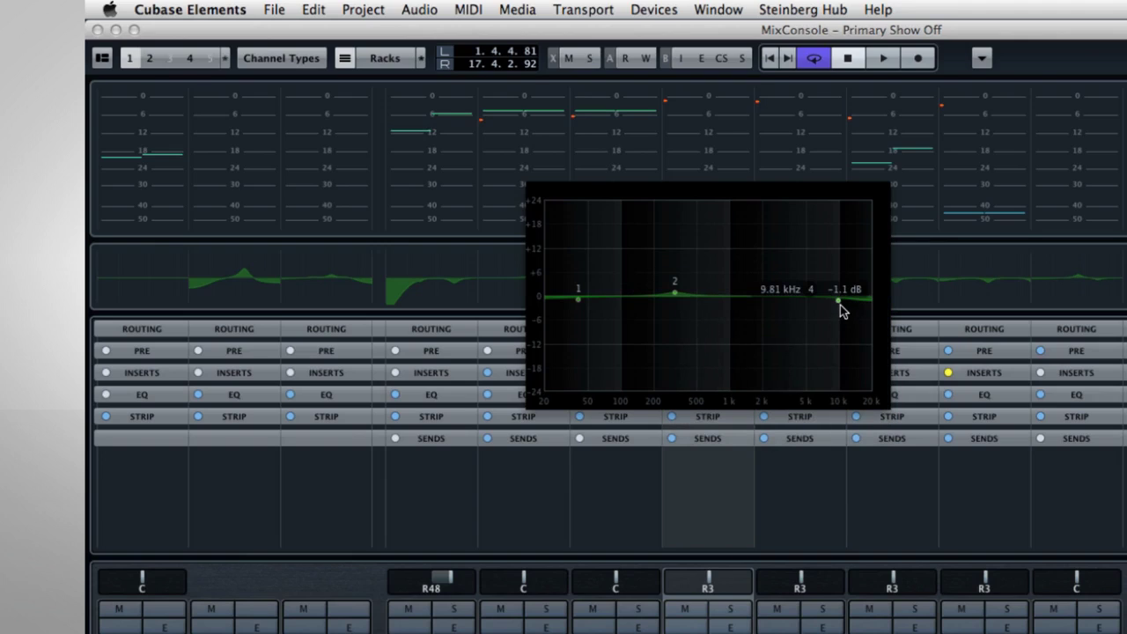
Step: Change EQ band 4's type to High Shelf I
right_click(839, 303)
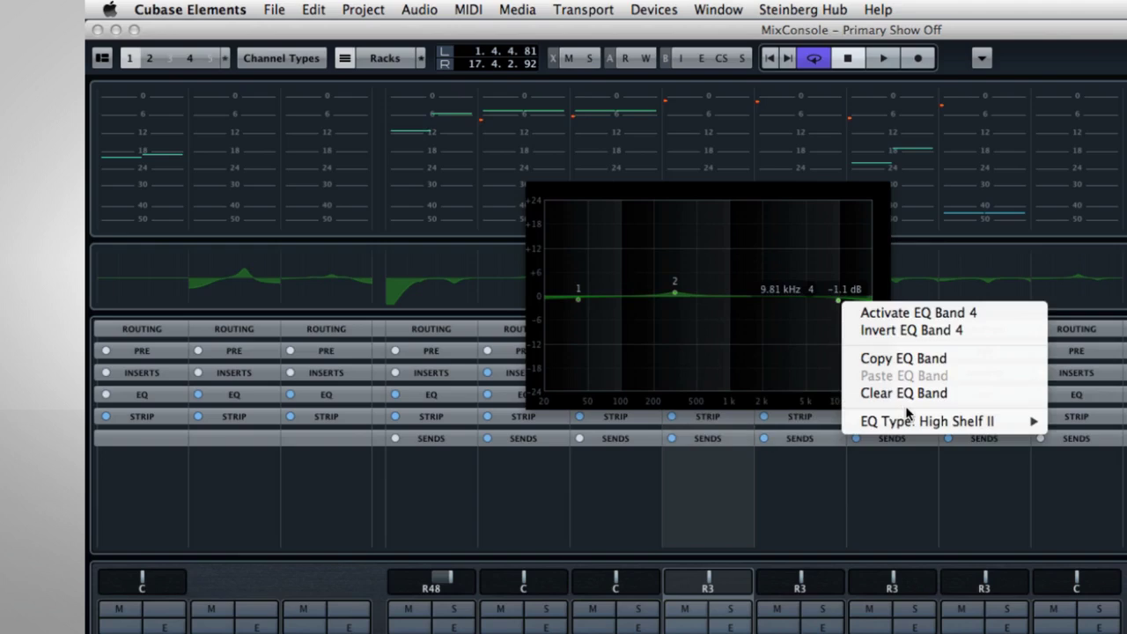
mouse_move(909, 421)
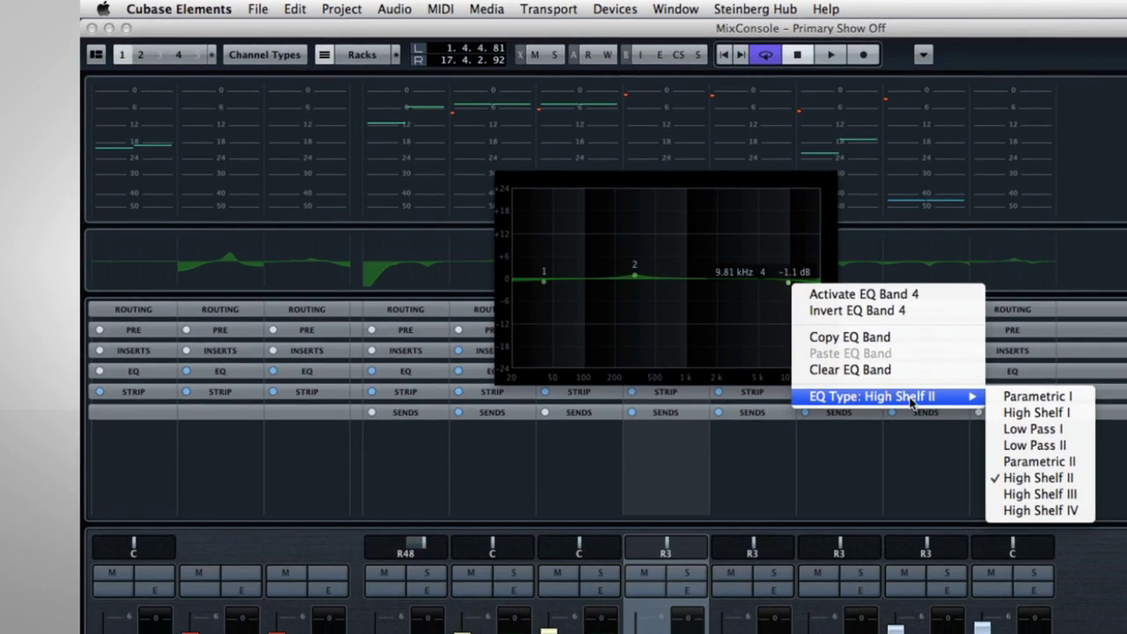
left_click(1007, 420)
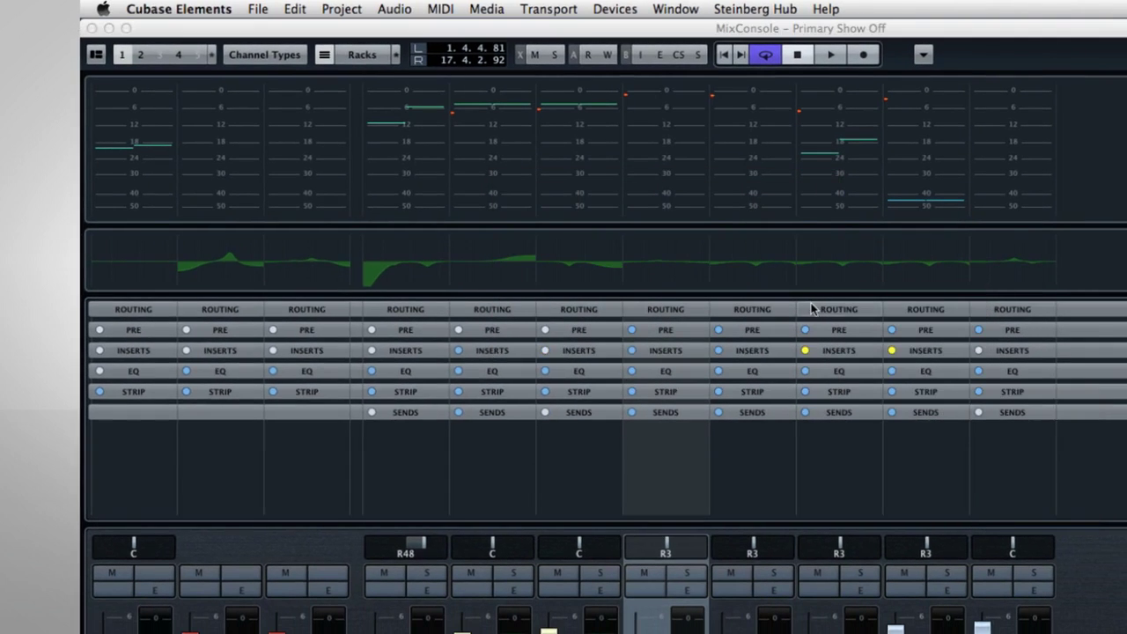
Step: On channel 7's EQ curve, remove the 394 Hz band 2 boost
left_click(656, 272)
mouse_move(652, 270)
left_mouse_down()
mouse_move(637, 279)
mouse_move(644, 250)
left_mouse_up()
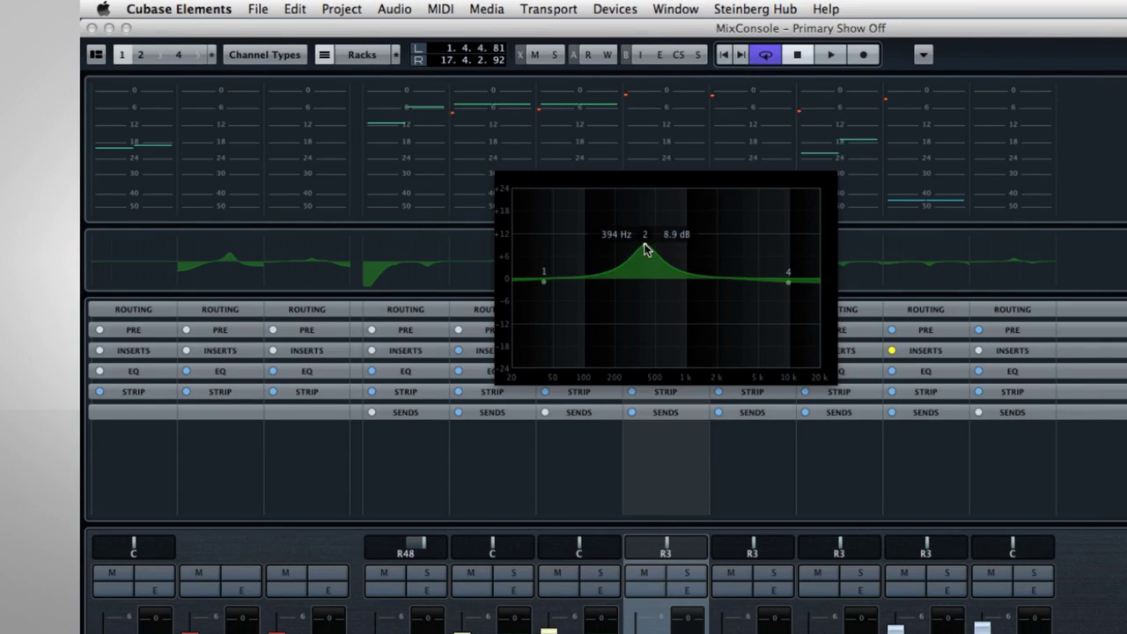
double_click(643, 250)
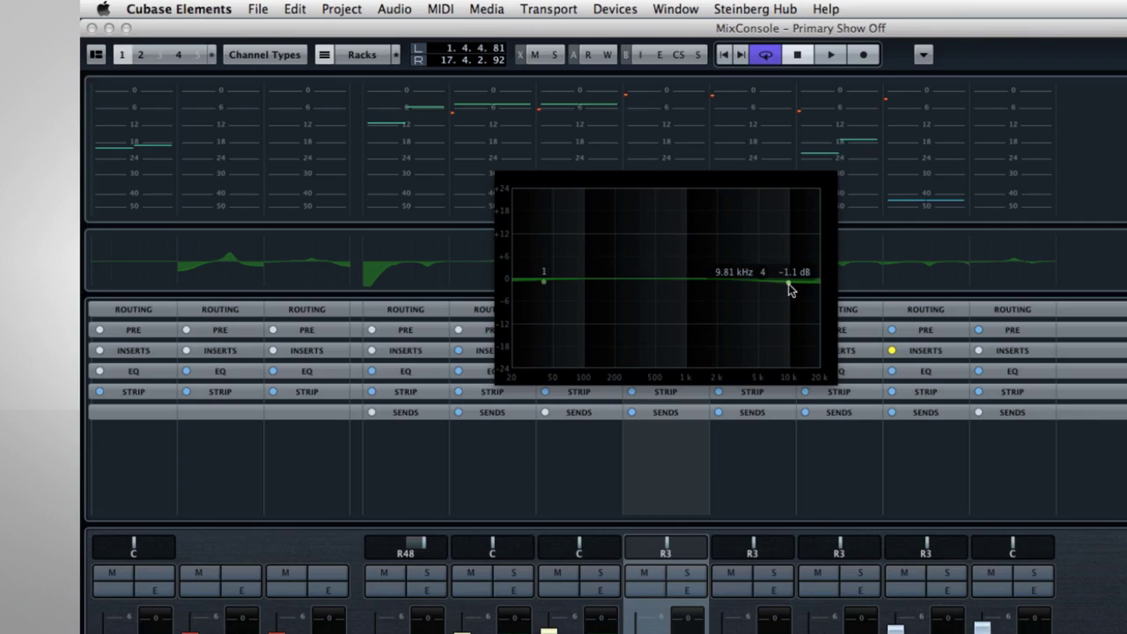
Step: Pull band 4 down into a high-shelf cut and add a 4.8 dB boost at 131 Hz
left_click_drag(789, 284, 773, 320)
left_click(597, 263)
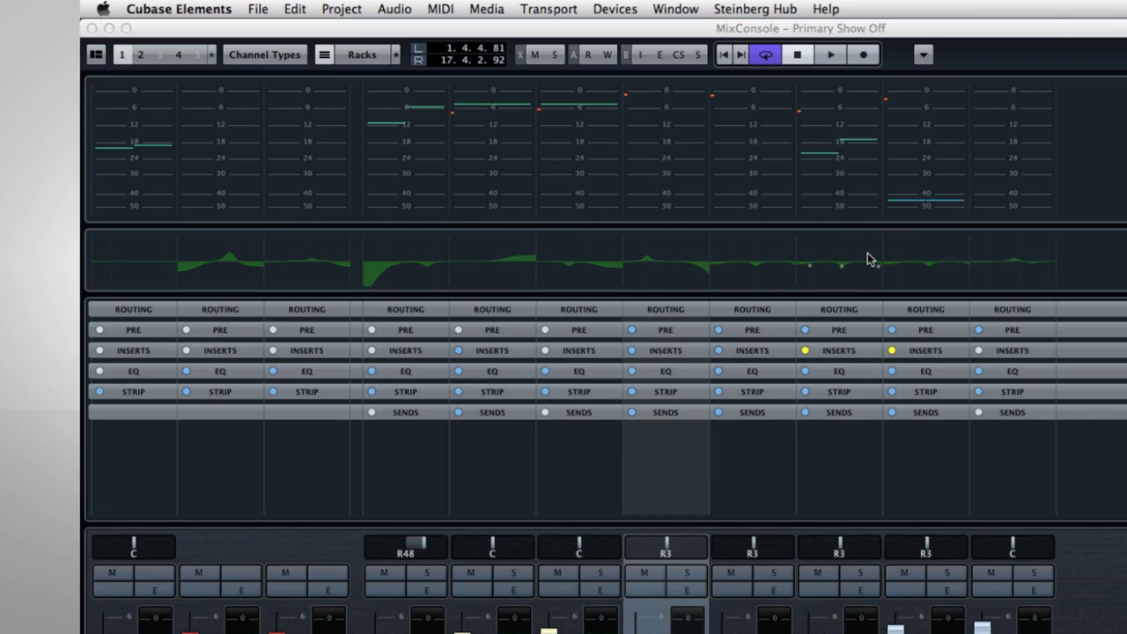
left_click(760, 531)
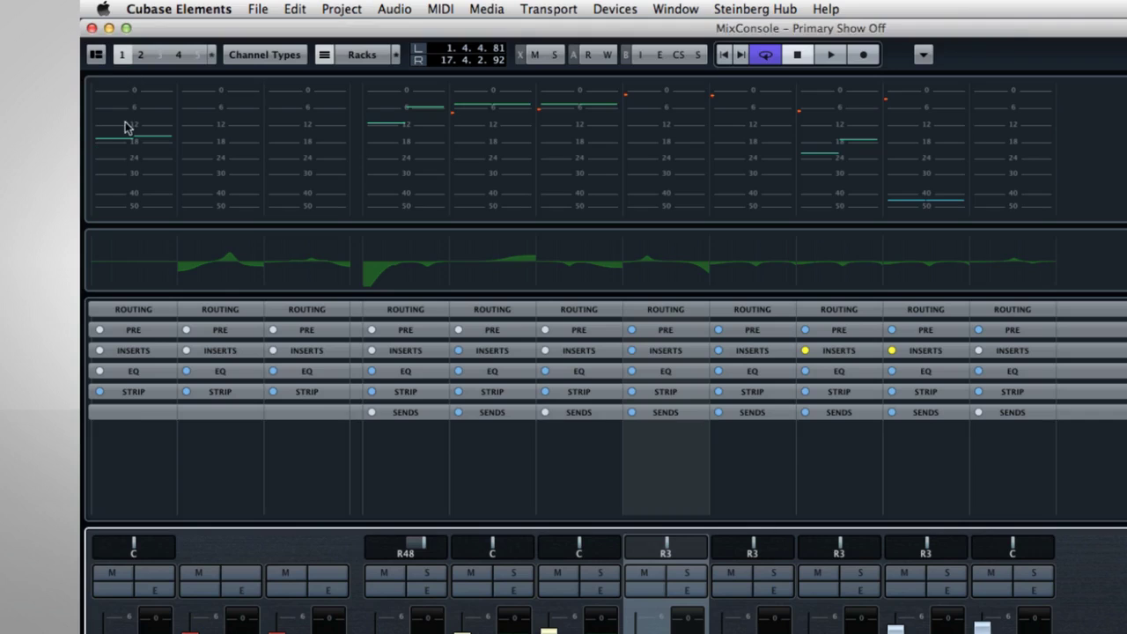
Step: Show the Pictures zone and open a channel's Track Pictures Browser
left_click(96, 54)
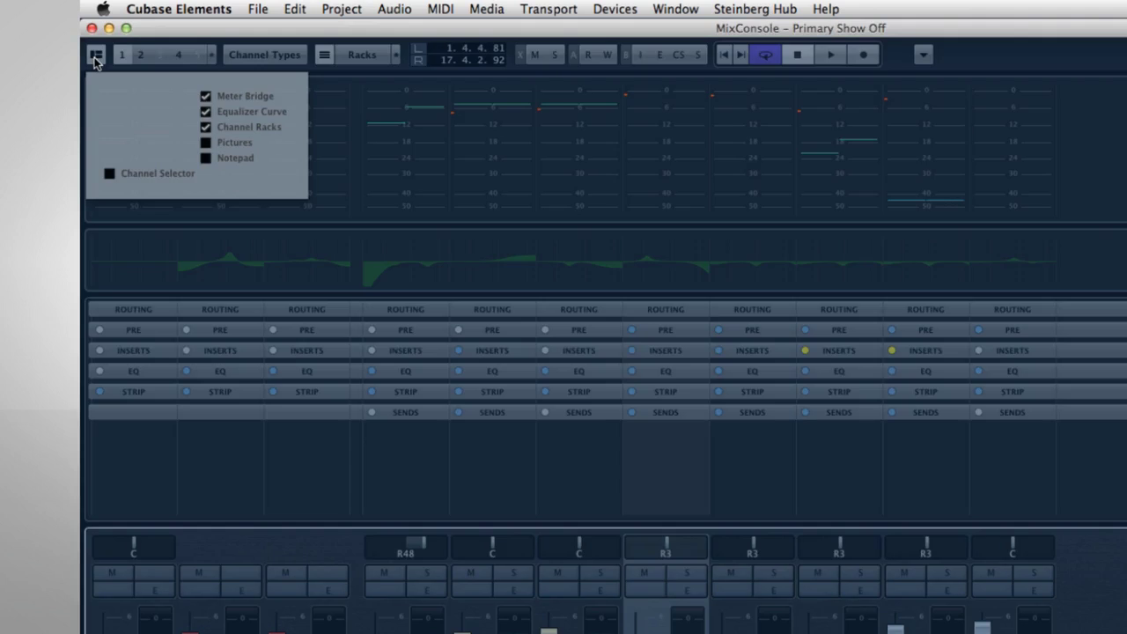
left_click(205, 142)
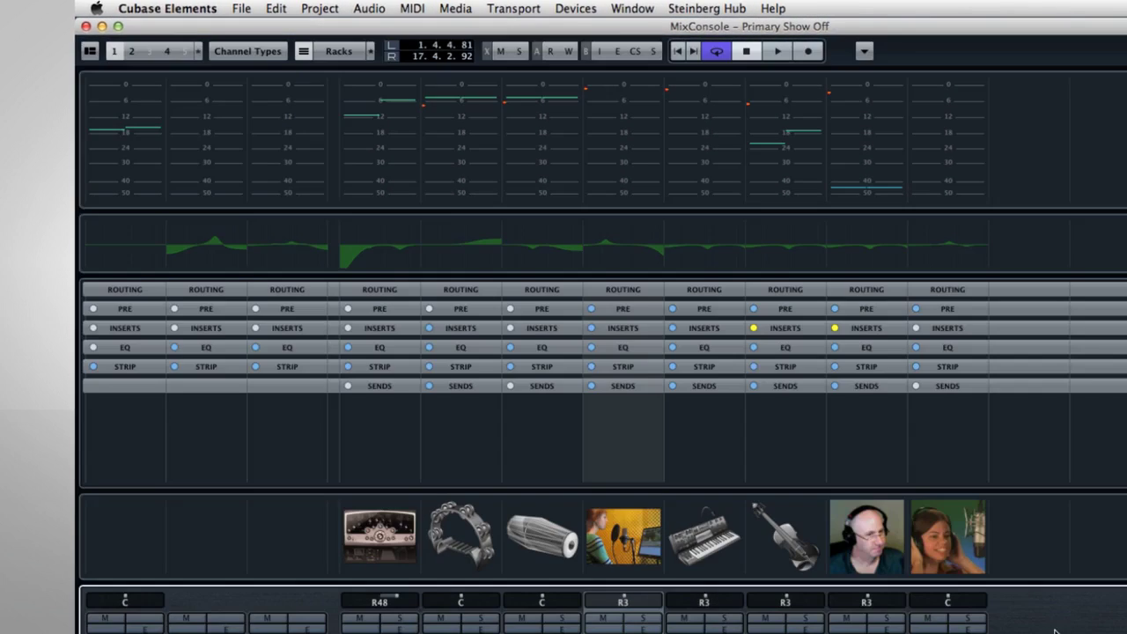
double_click(628, 531)
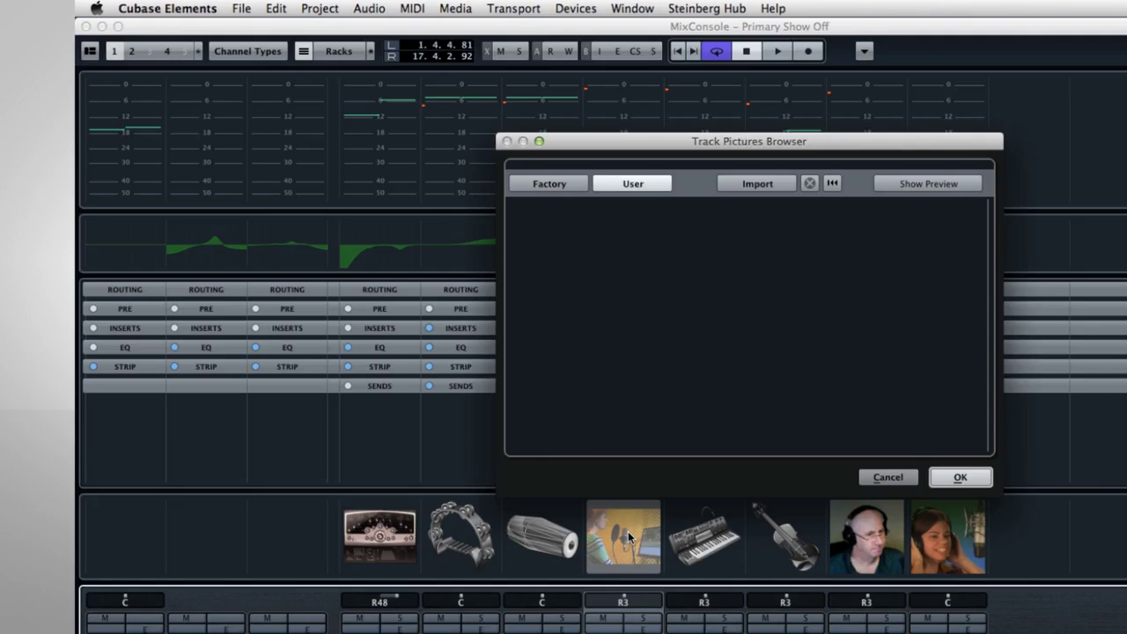
Step: Browse the Factory pictures, then preview the second and third User photos on the channel
left_click(555, 186)
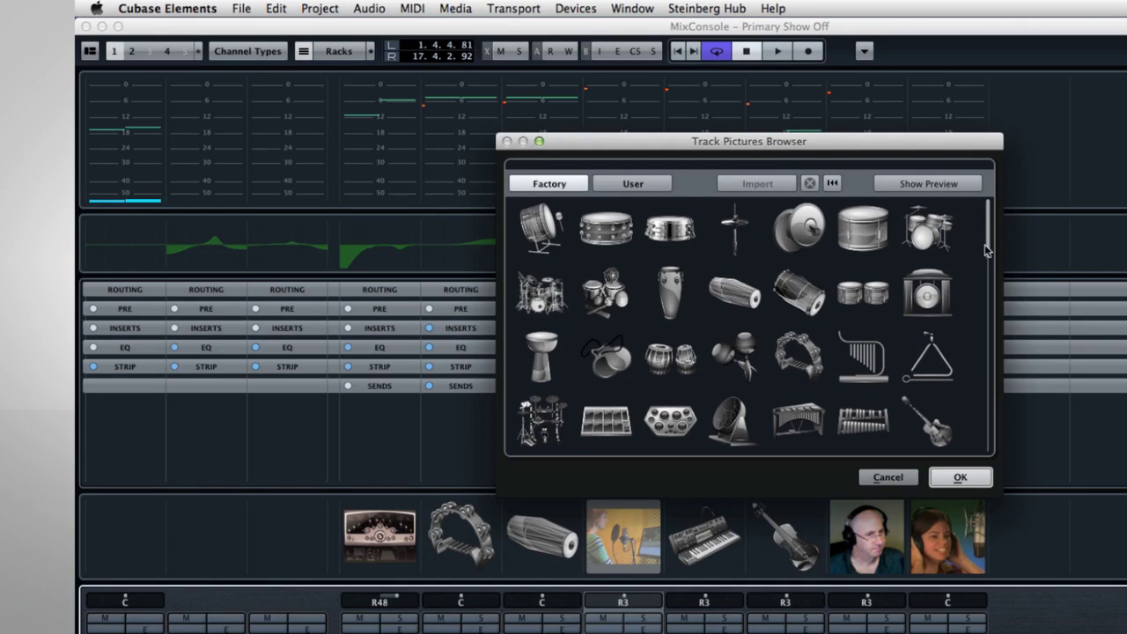
left_click_drag(987, 251, 993, 344)
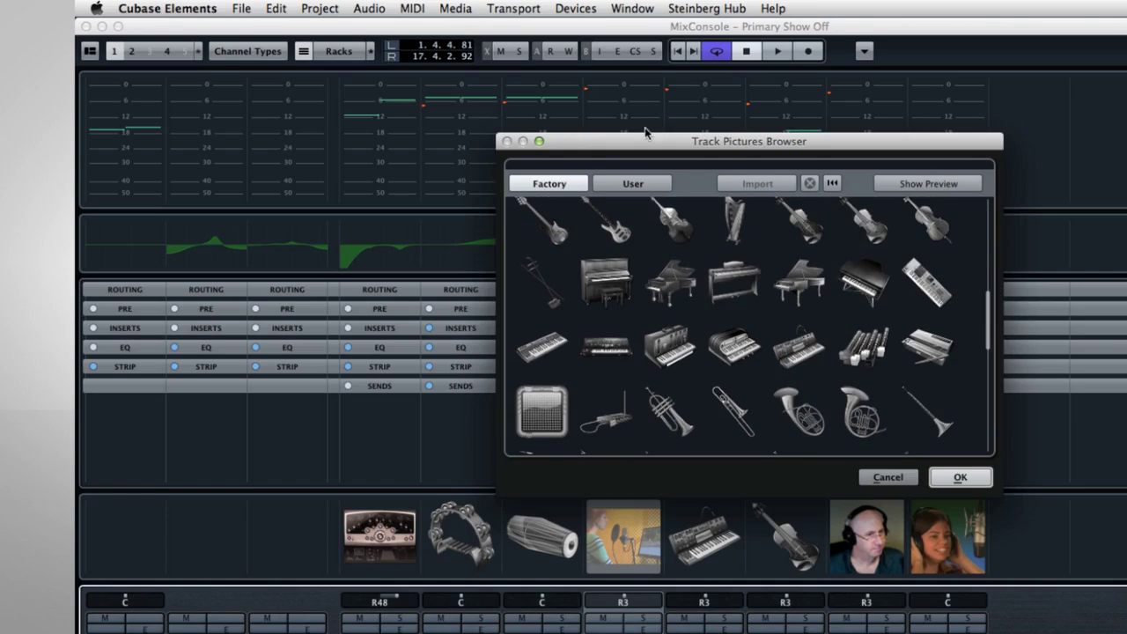
left_click(649, 187)
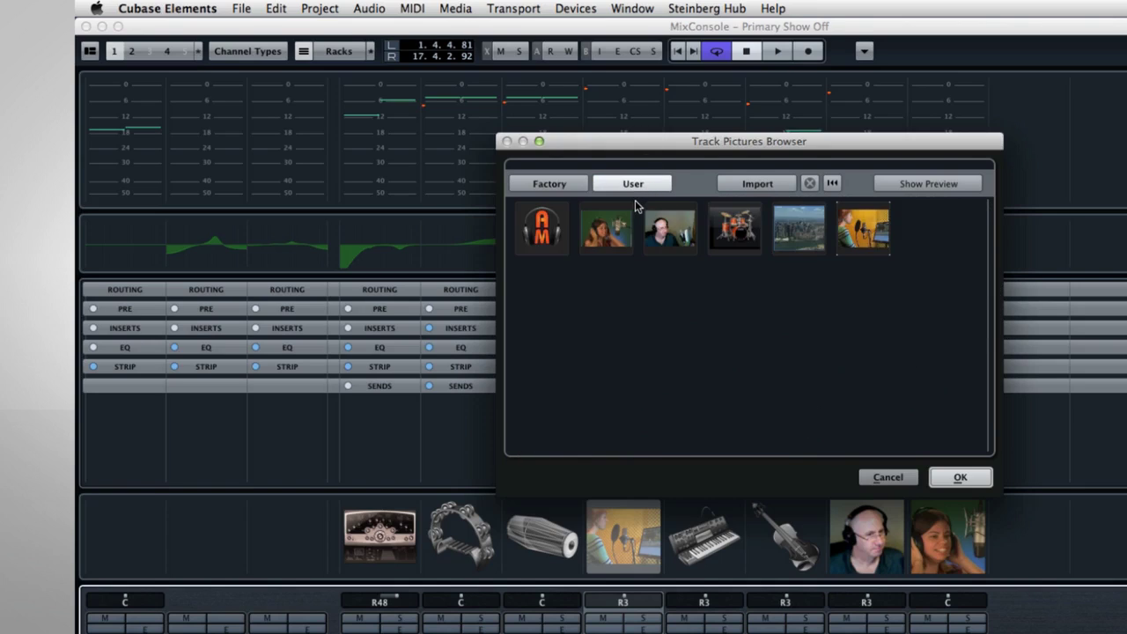
left_click(631, 232)
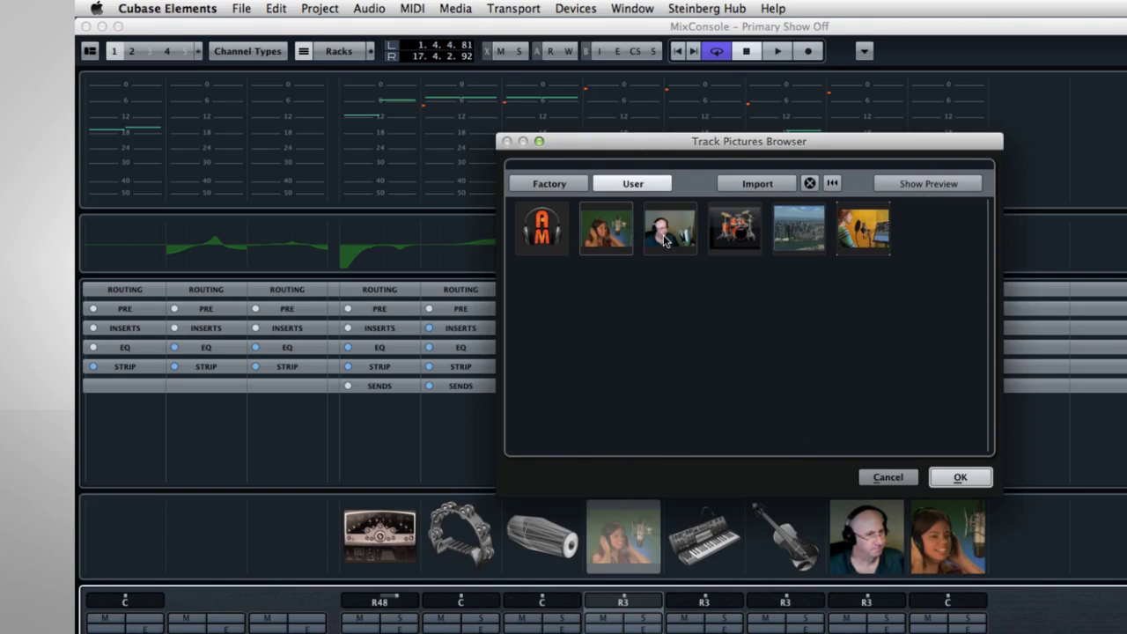
left_click(666, 240)
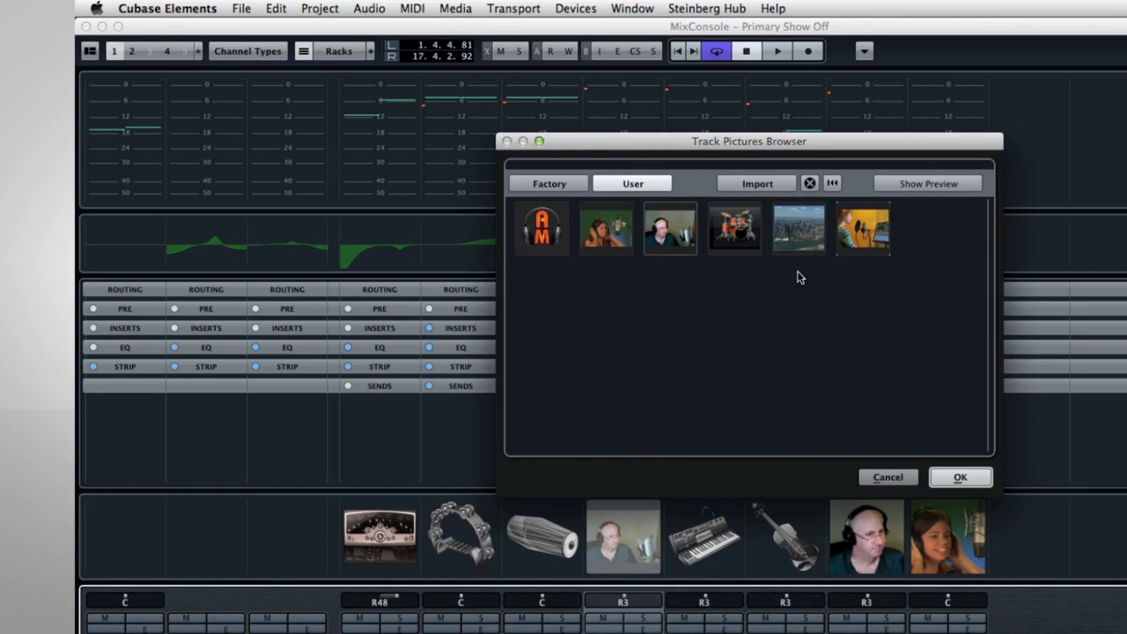
Step: Apply the yellow-background singer photo, then tint it light blue in the preview
double_click(853, 231)
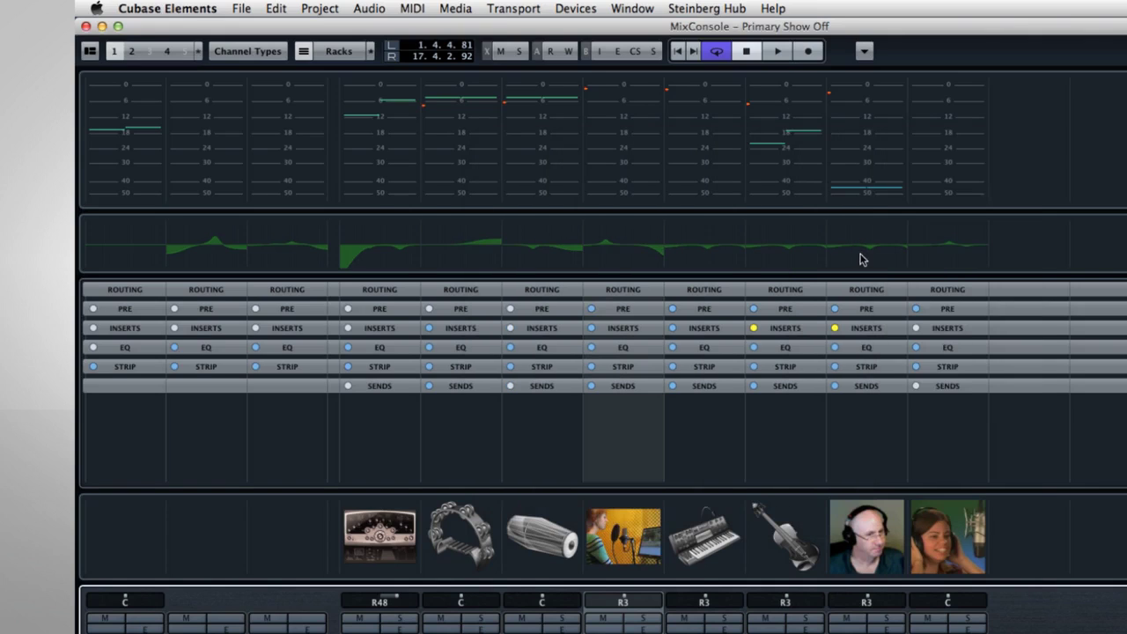
double_click(624, 536)
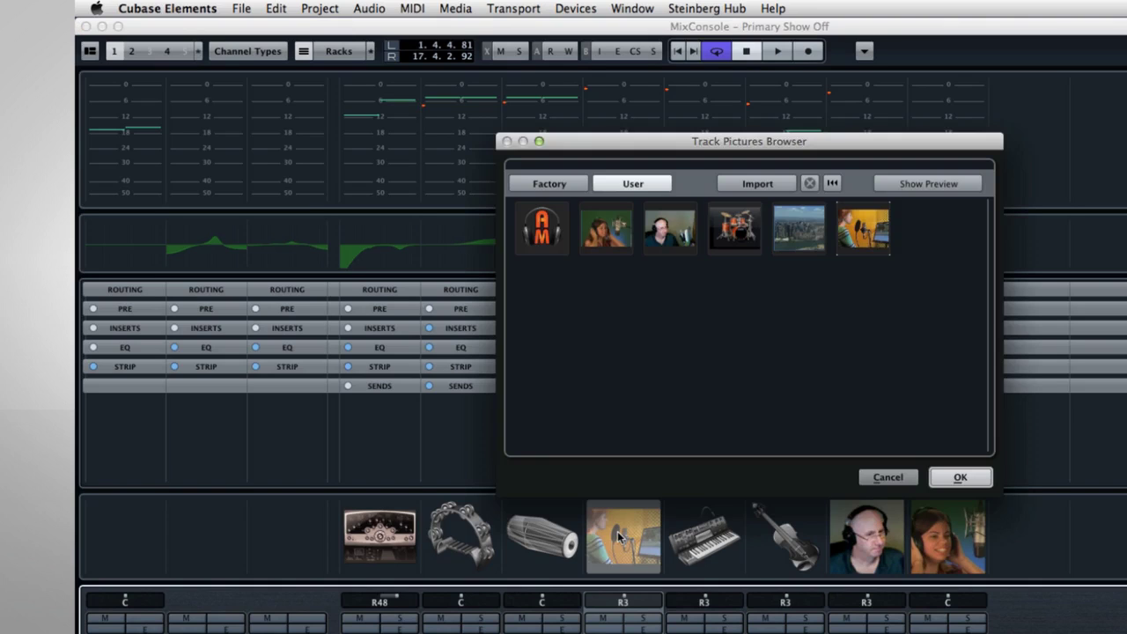
left_click(888, 186)
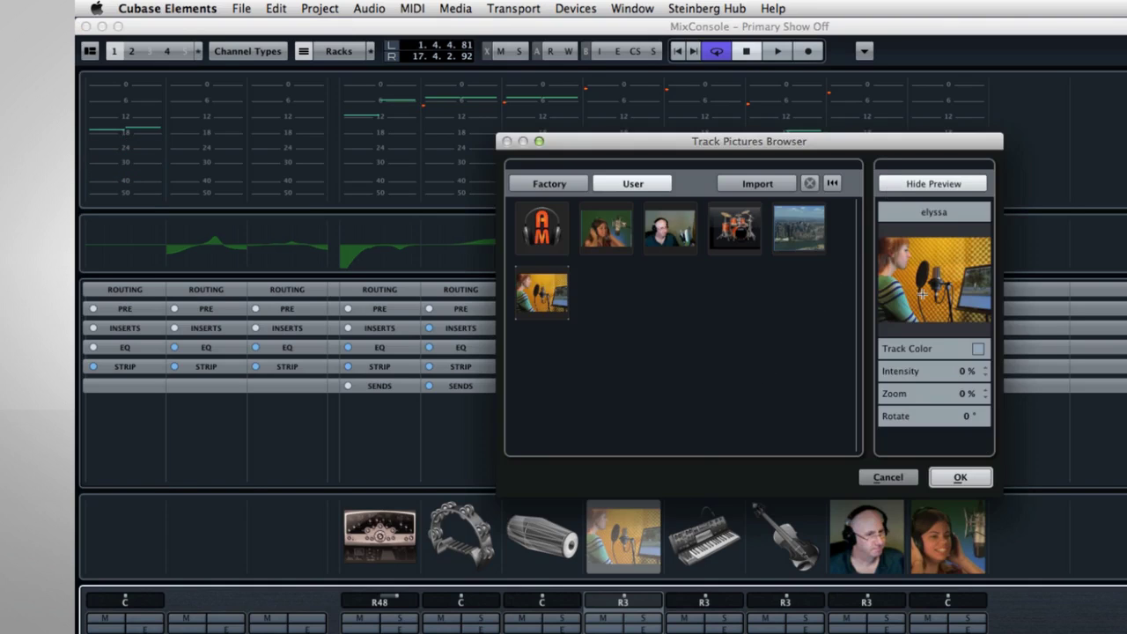
left_click(976, 349)
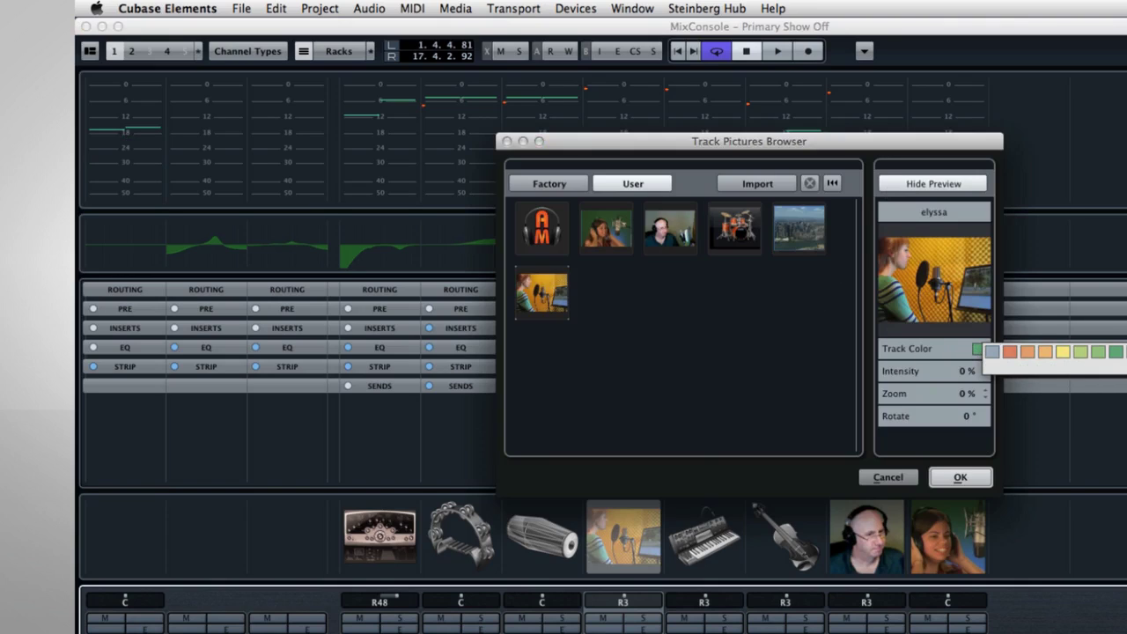
left_click(993, 352)
Step: Set tint Intensity to 99 %, Zoom to 40 %, reframe the picture and confirm
left_click_drag(966, 374, 963, 333)
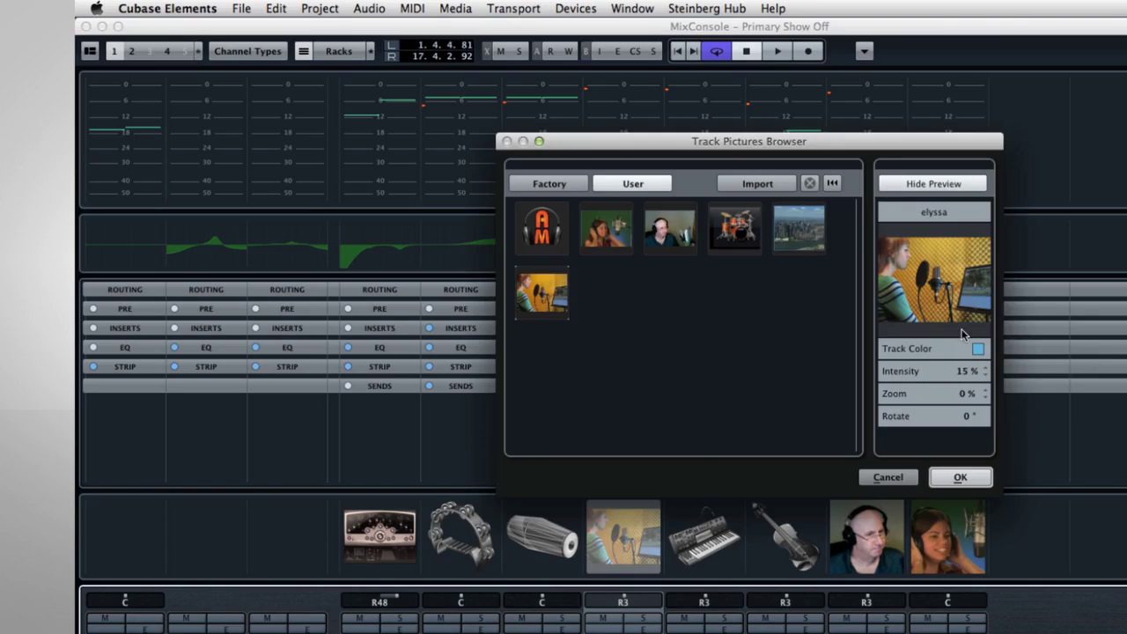
left_click_drag(963, 212, 954, 137)
left_click_drag(966, 393, 958, 304)
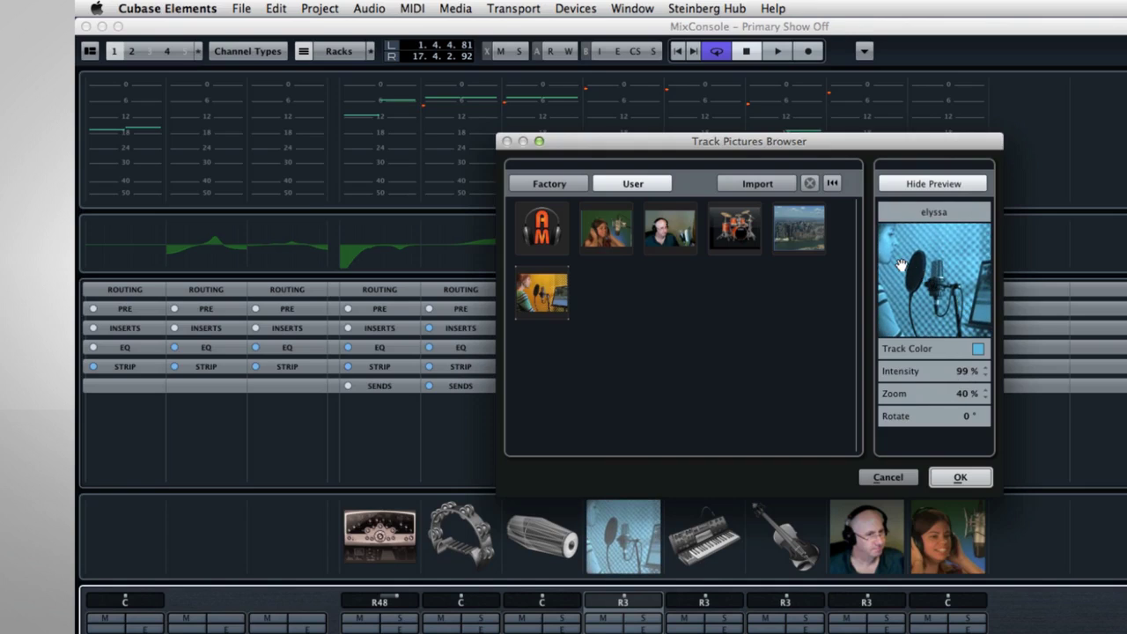
left_click_drag(910, 267, 944, 294)
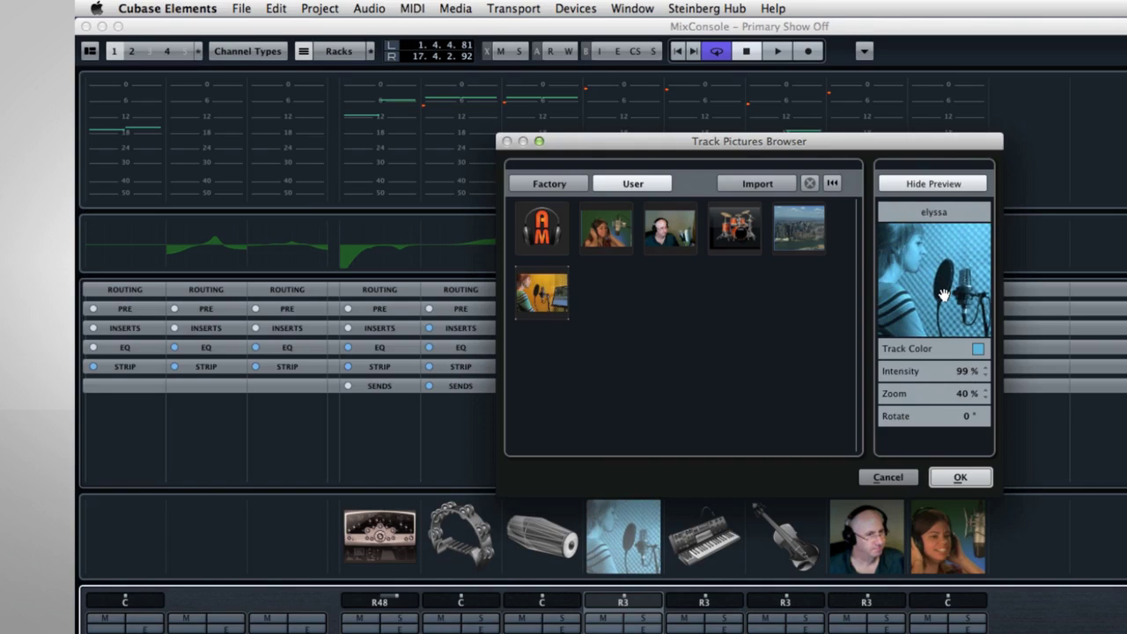
left_click(967, 477)
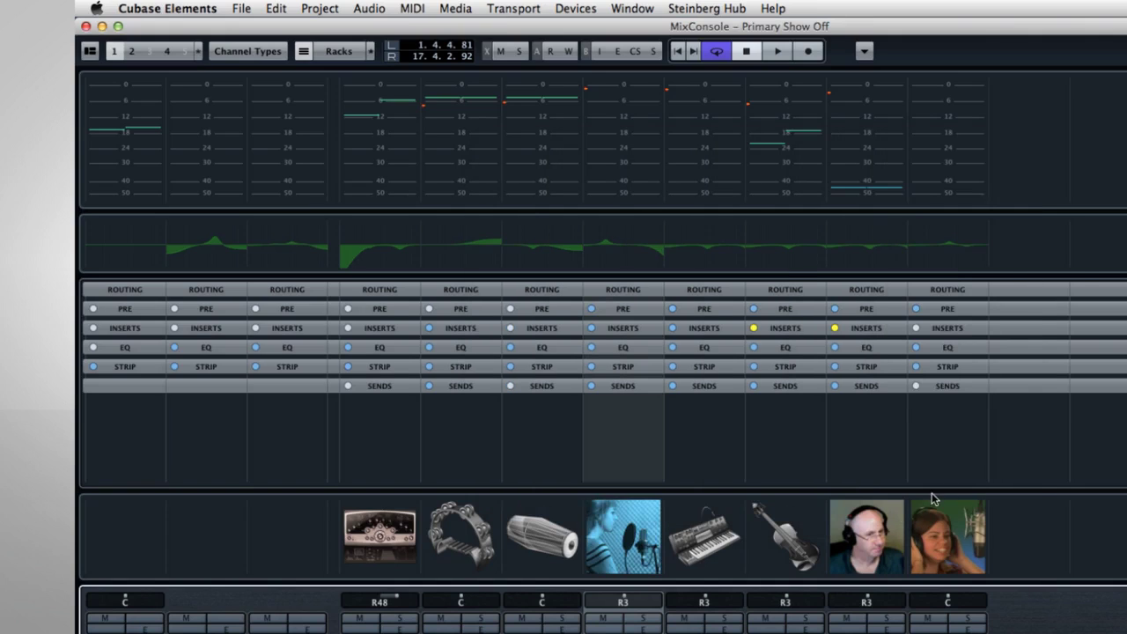
Step: In the fiddle channel's picture browser, browse Factory/User, cancel Import, then reset to clear the picture
double_click(808, 535)
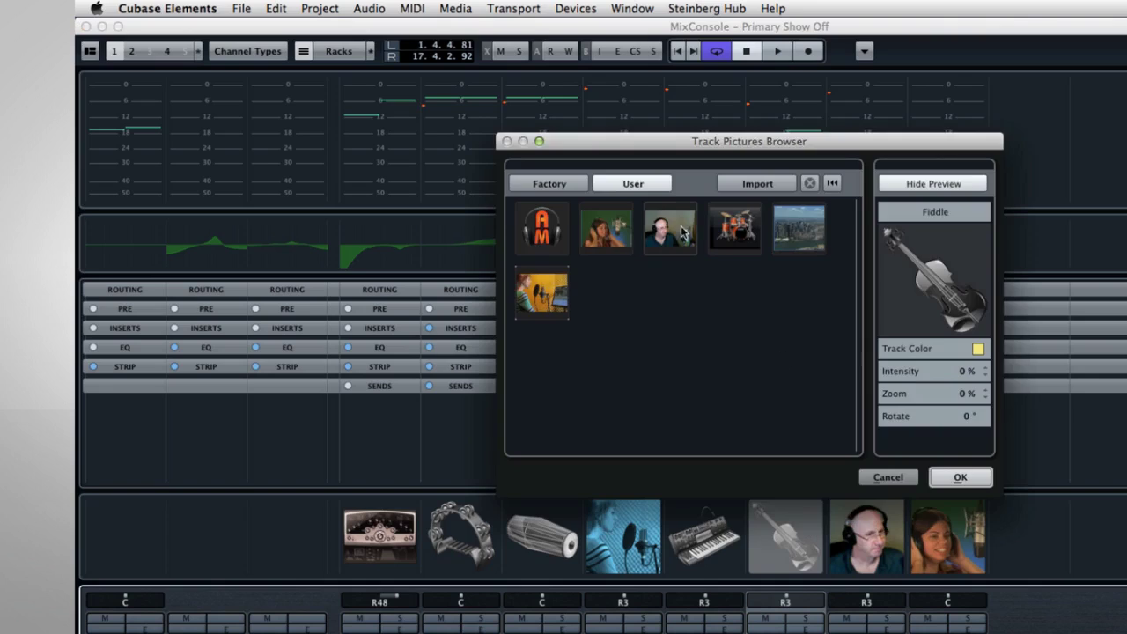
left_click(574, 184)
left_click(604, 181)
left_click(549, 183)
left_click(619, 183)
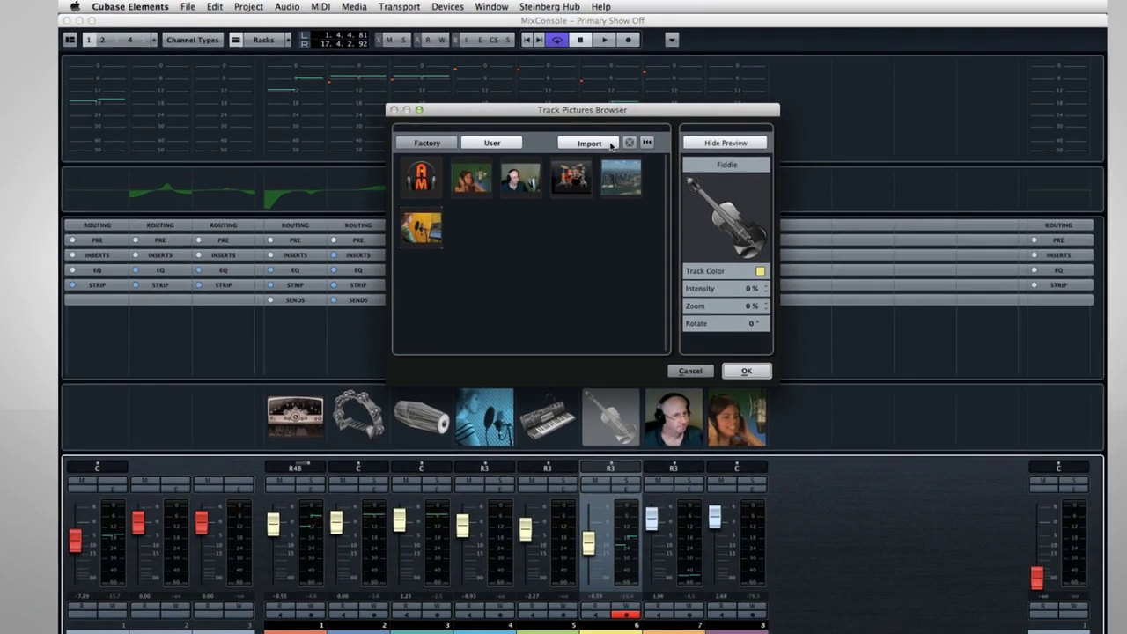
left_click(785, 186)
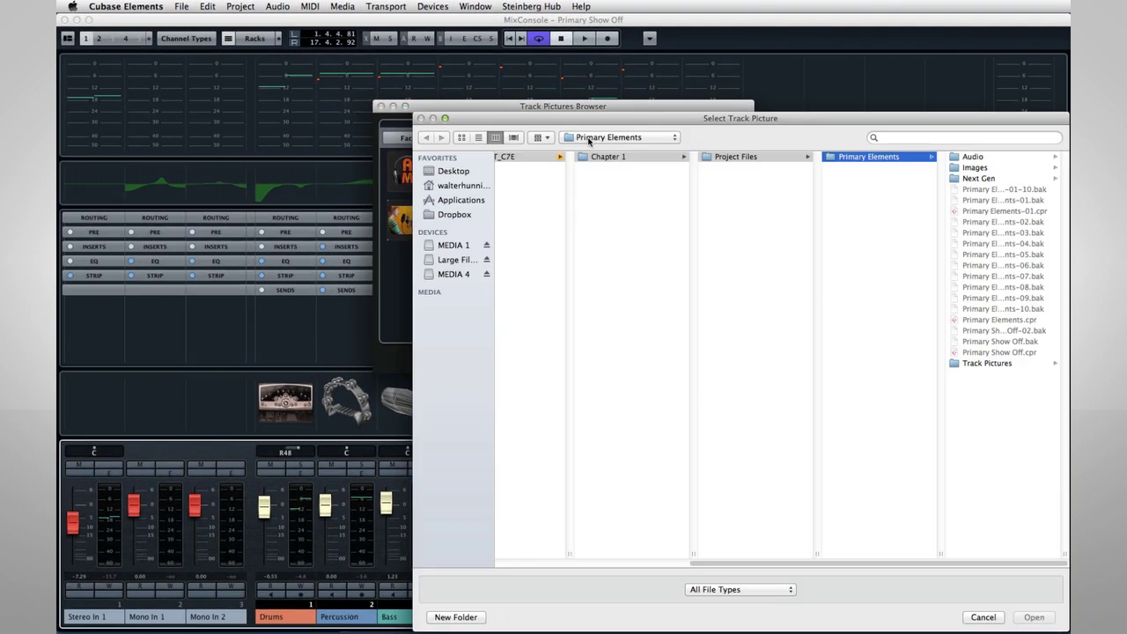
left_click(983, 617)
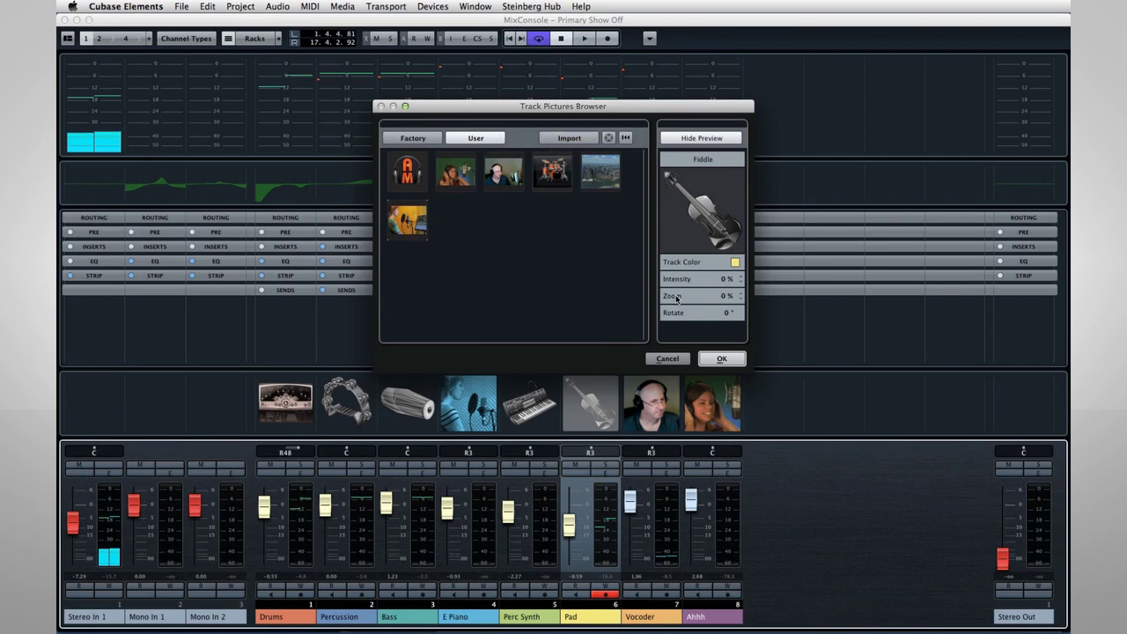
left_click(624, 139)
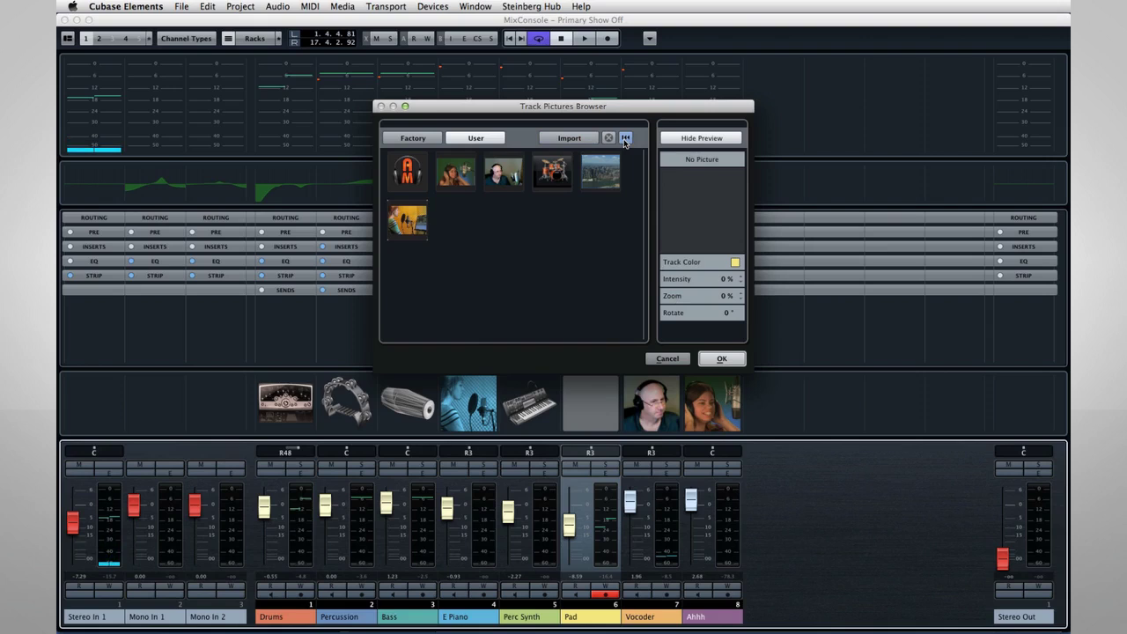
left_click(736, 360)
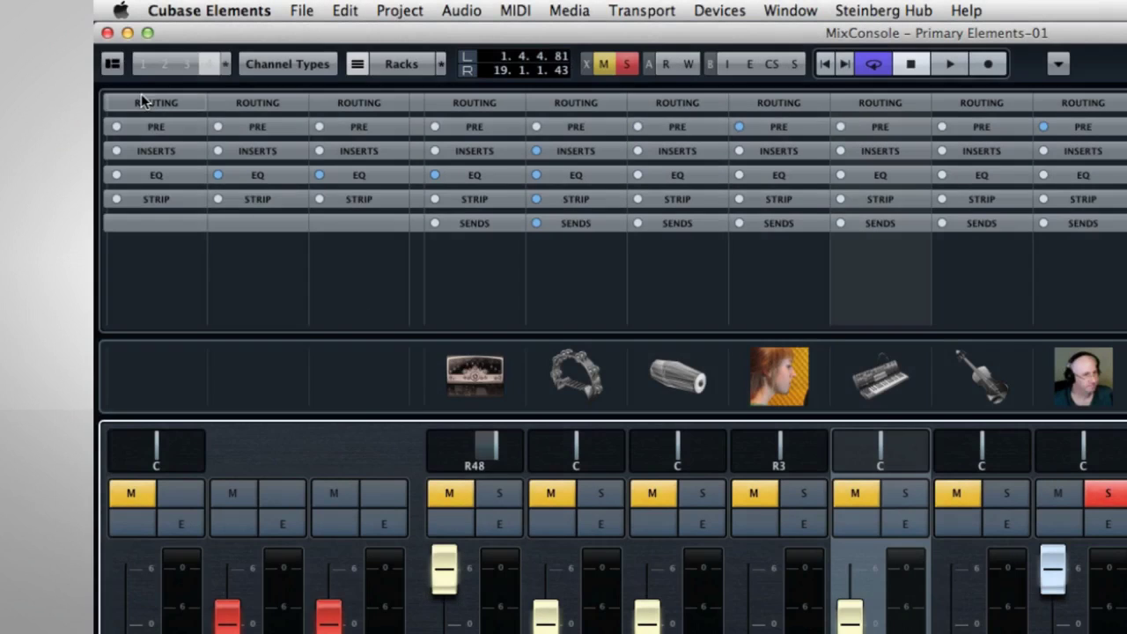
Step: Show the Notepad zone, edit the piano take note and view its Copy/Paste/Share options
left_click(111, 64)
left_click(241, 184)
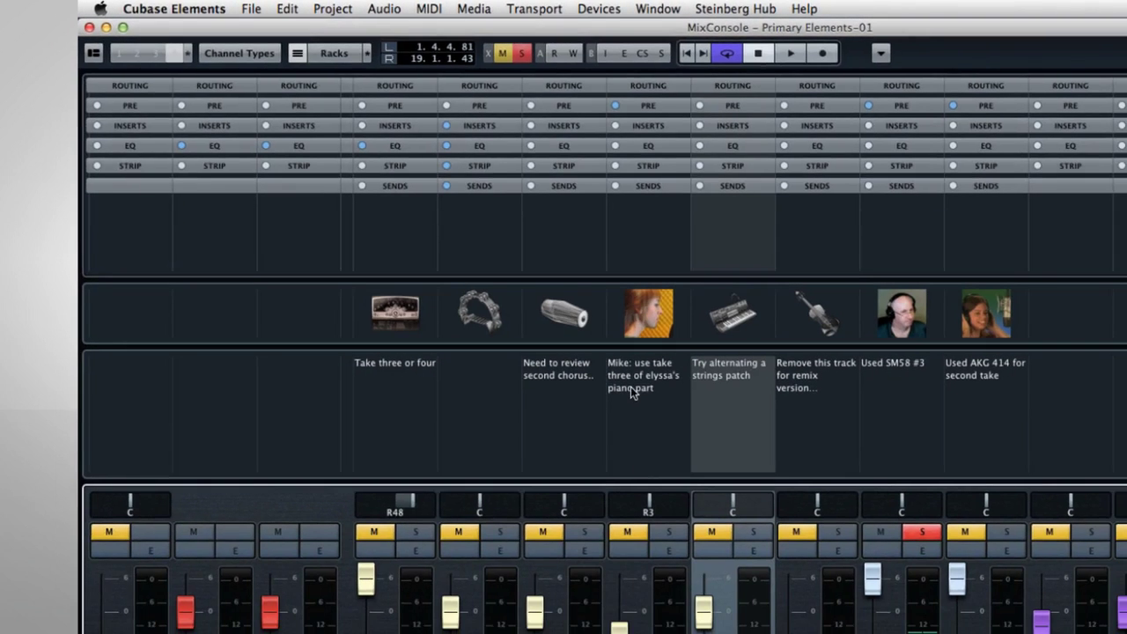
left_click(630, 388)
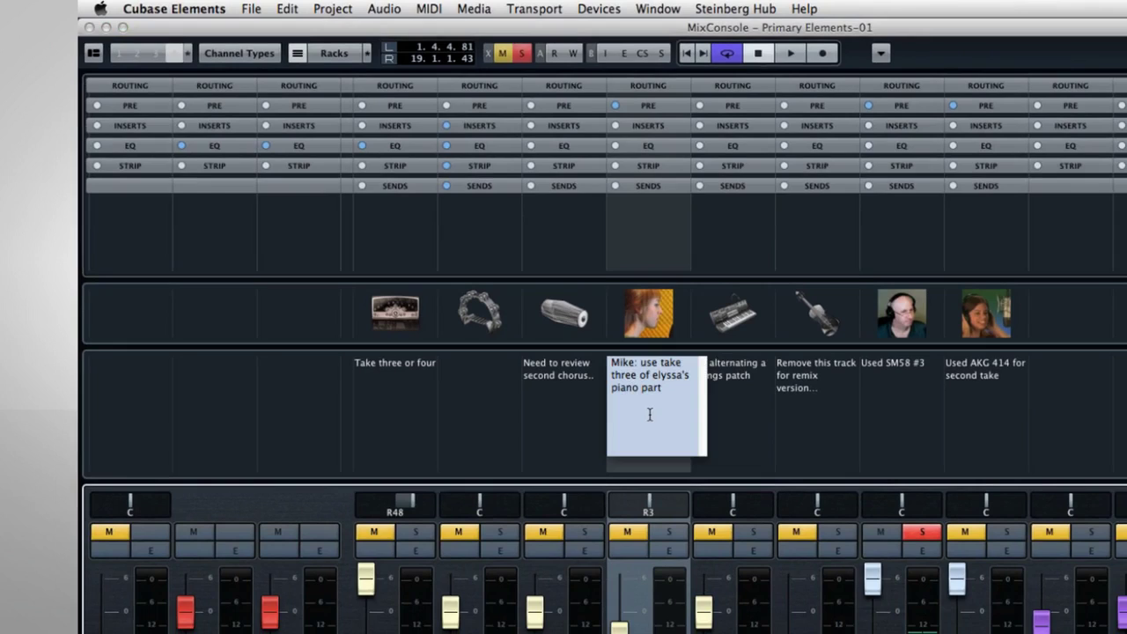
right_click(657, 418)
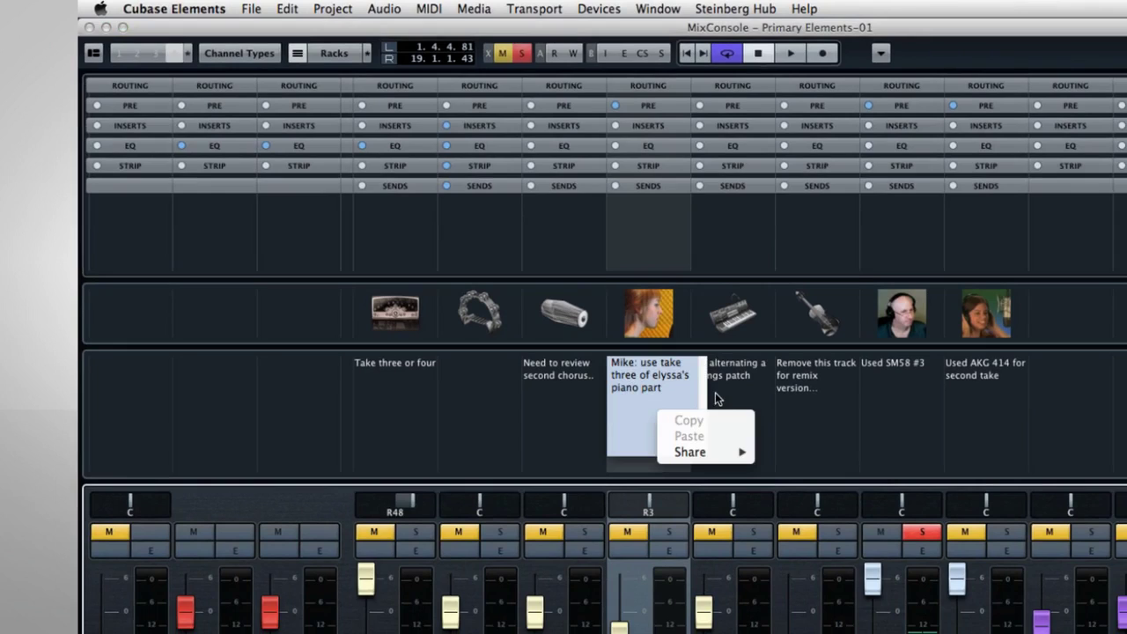
mouse_move(724, 462)
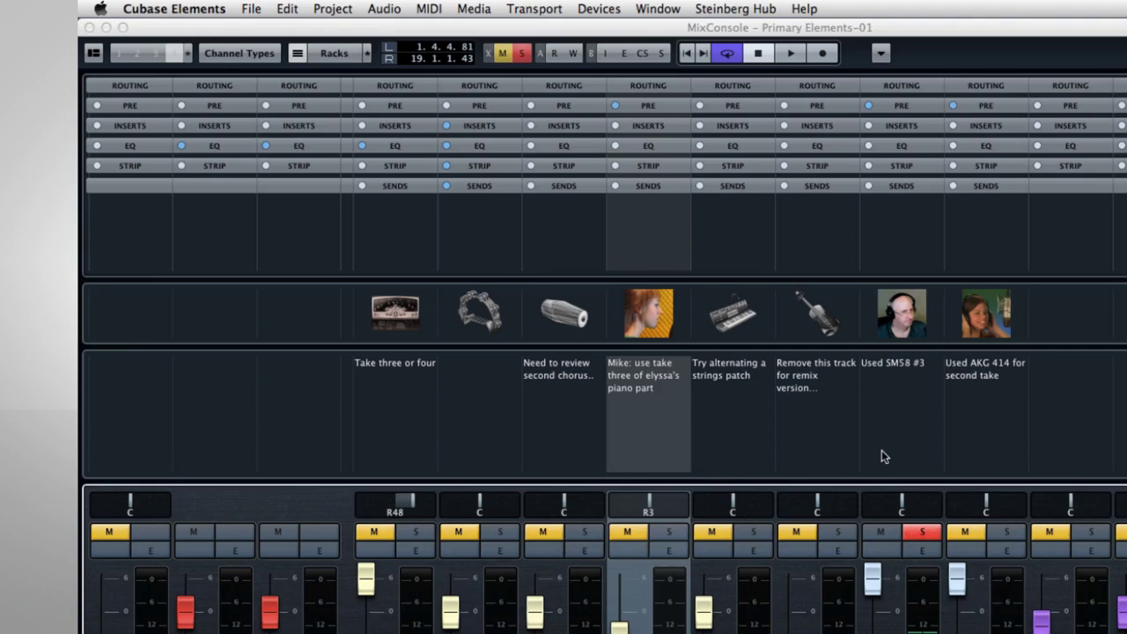
left_click(625, 446)
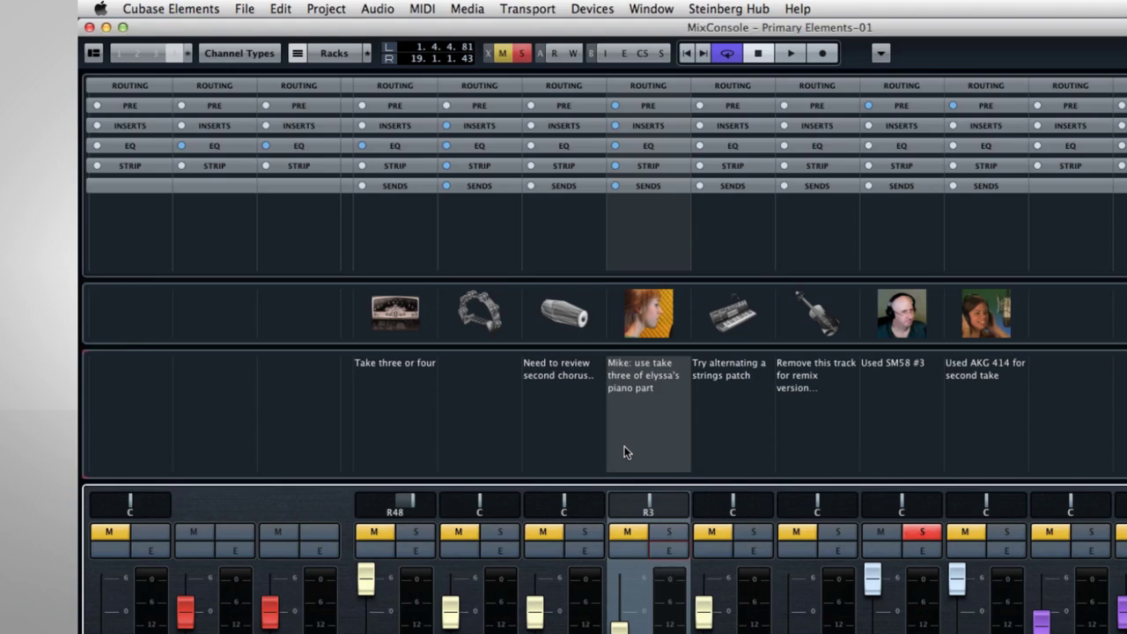
Step: Solo E Piano, review its Equalizer, Plug-ins and Strip settings tabs, then close the window
left_click(662, 536)
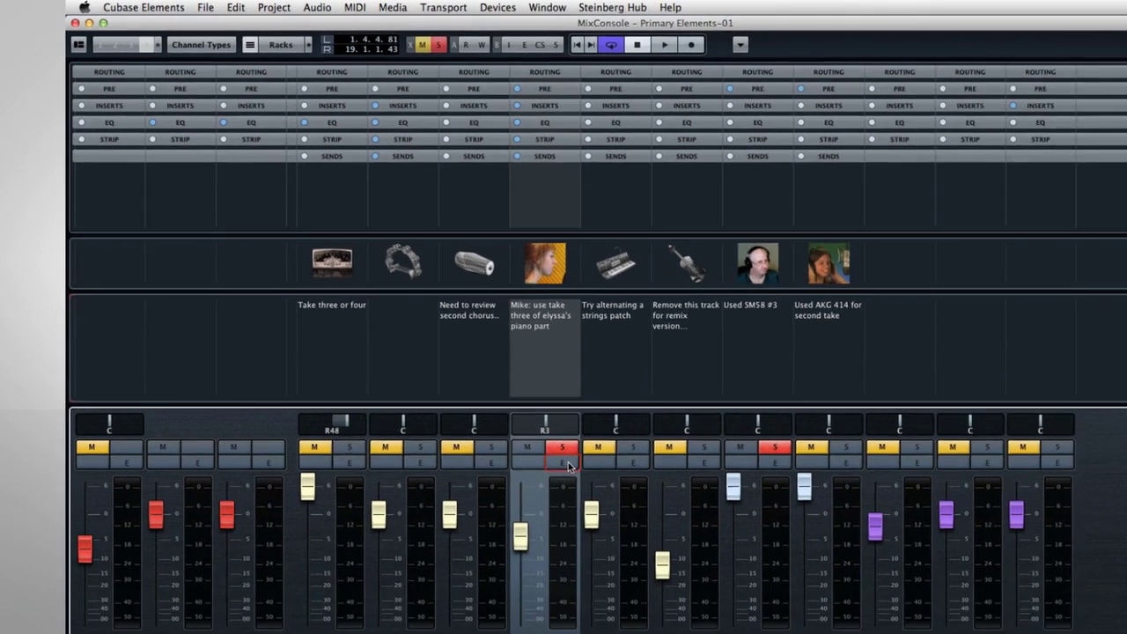
left_click(669, 550)
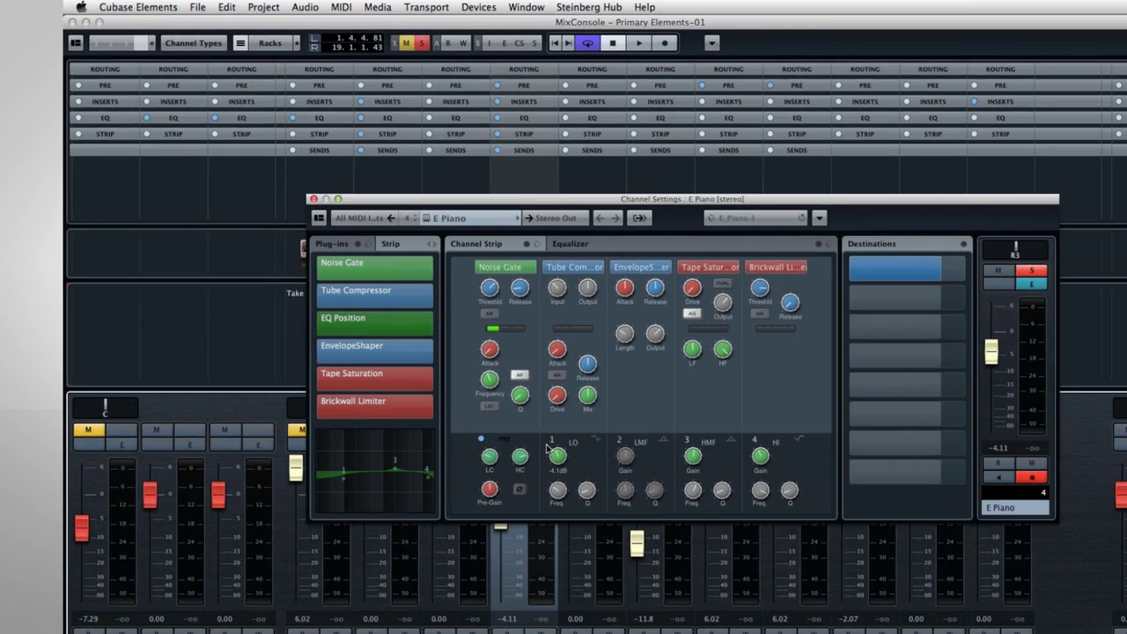
left_click(570, 245)
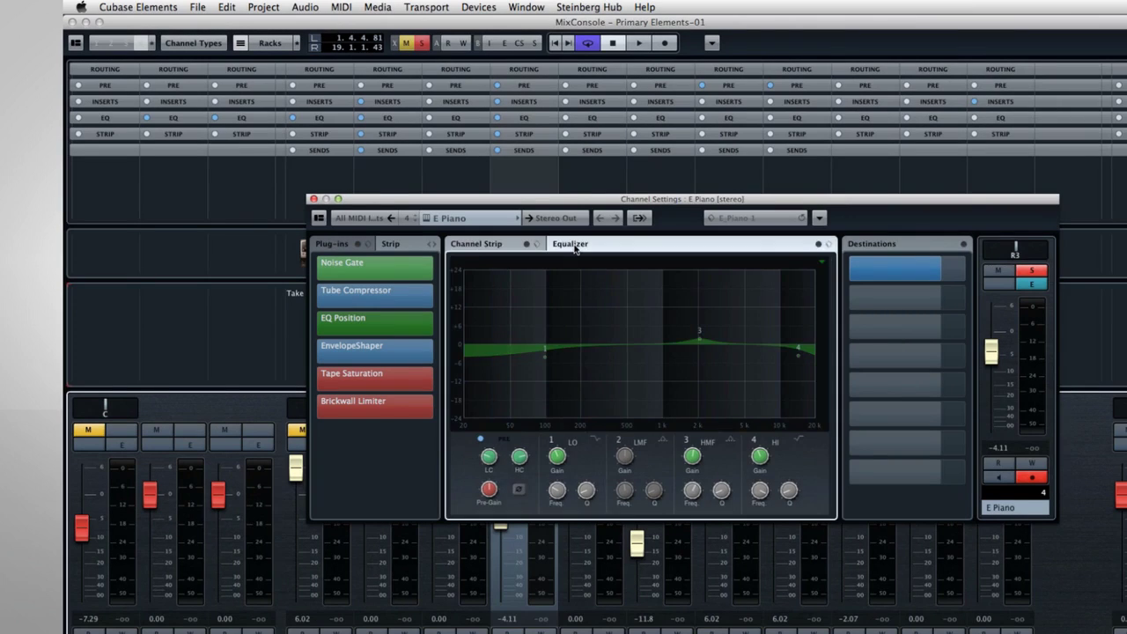
left_click(342, 243)
left_click(426, 249)
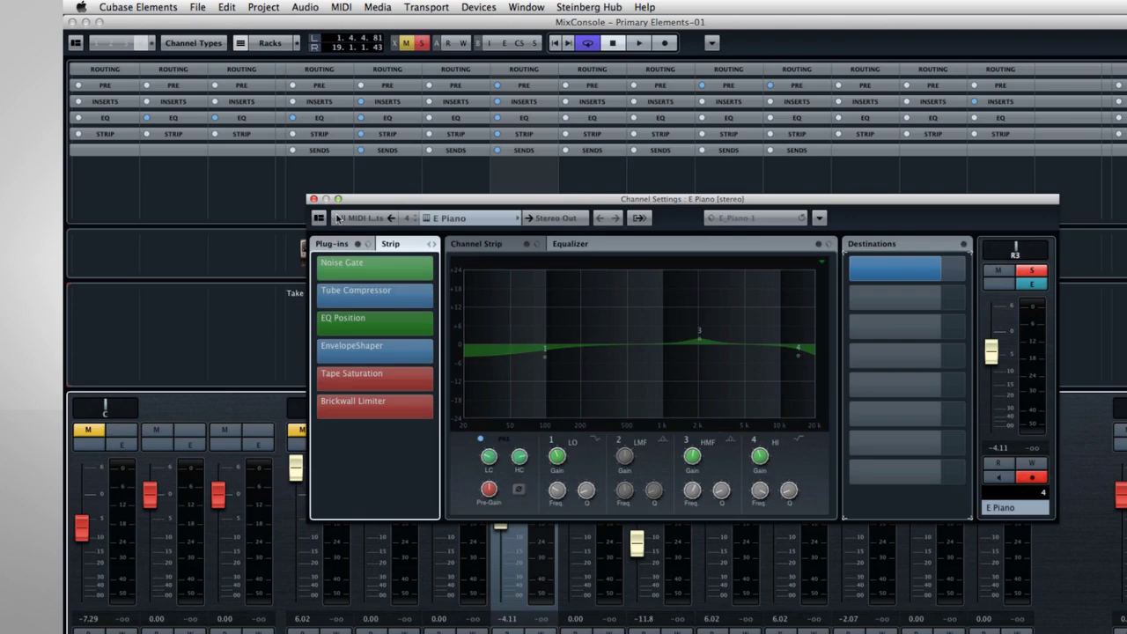
left_click(312, 200)
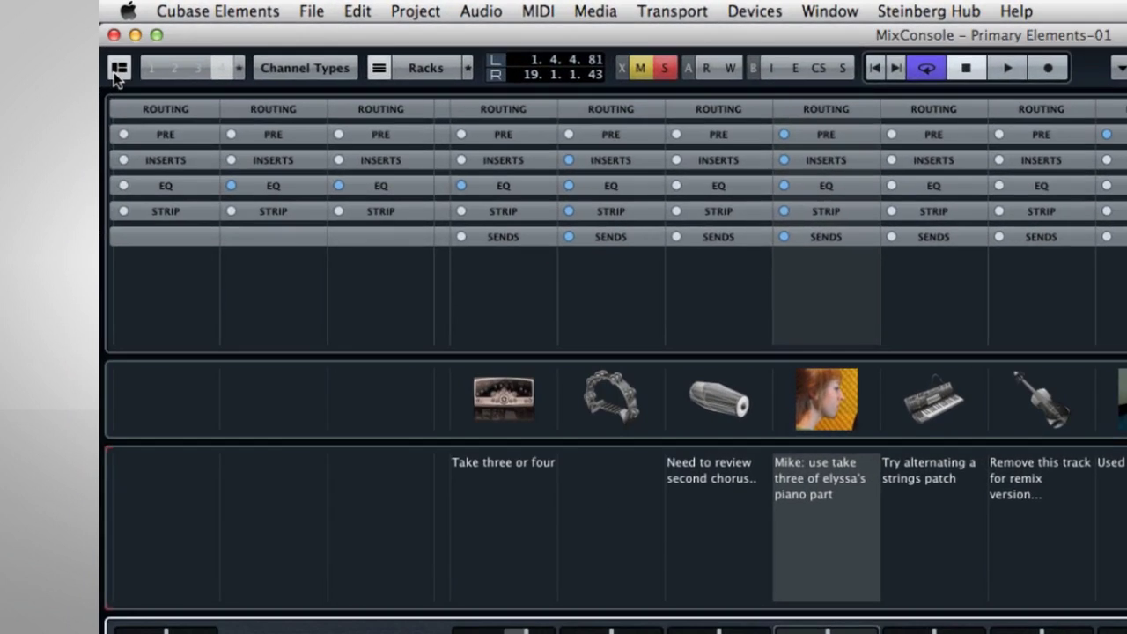
Step: Hide the Notepad and Pictures rows in the MixConsole
left_click(76, 42)
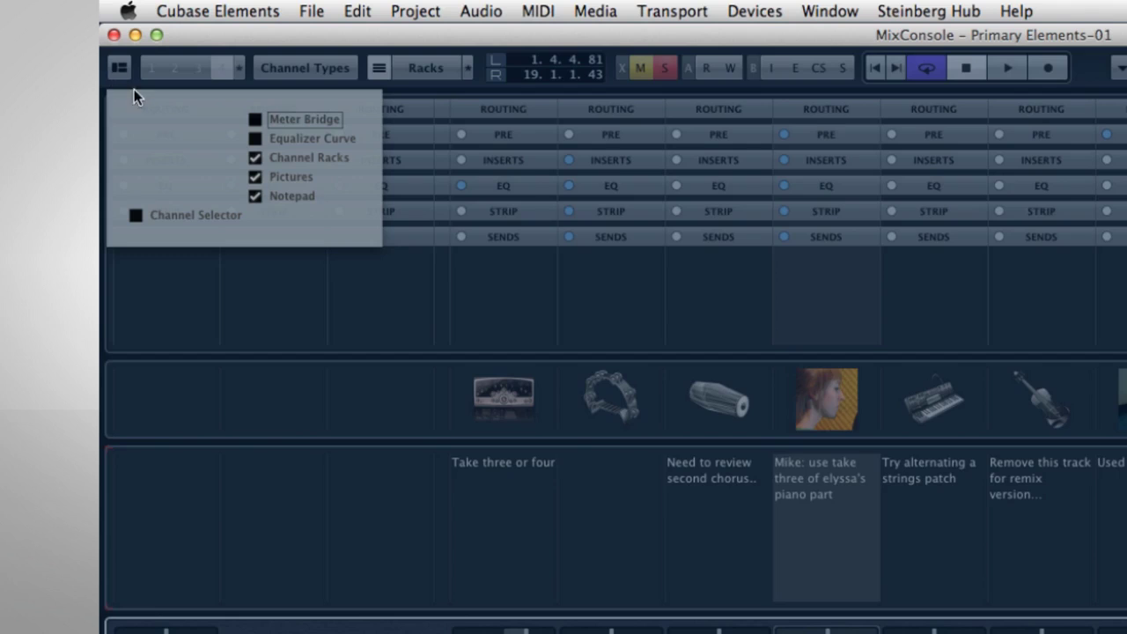
left_click(254, 196)
left_click(253, 178)
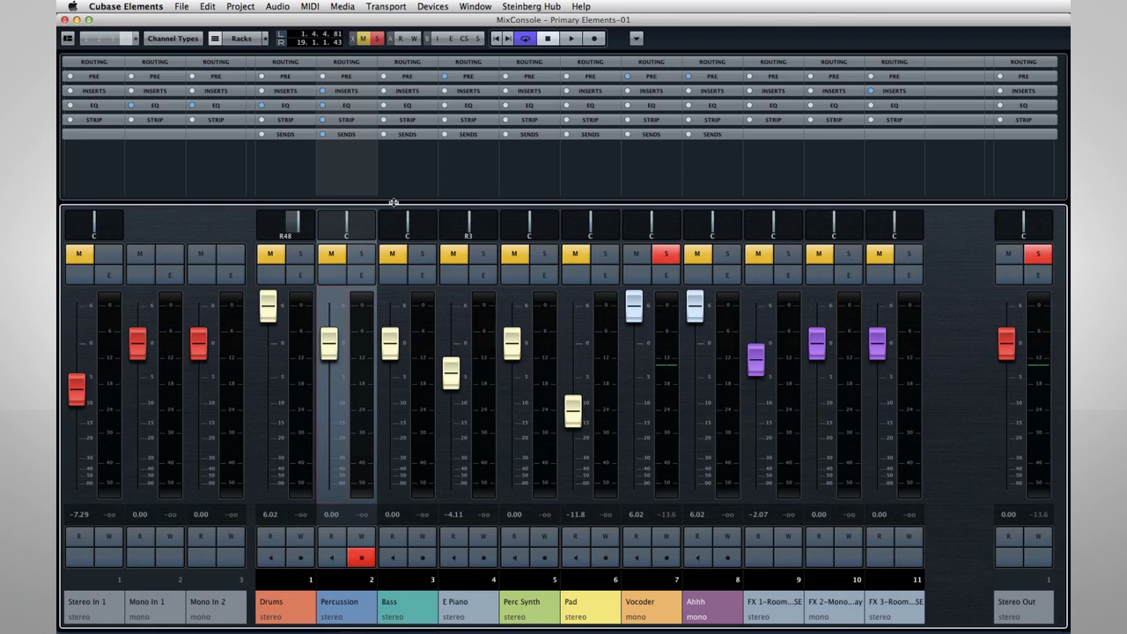
Step: Enlarge the rack area above the faders and view the list of rack types
left_click_drag(403, 227, 421, 304)
left_click(239, 41)
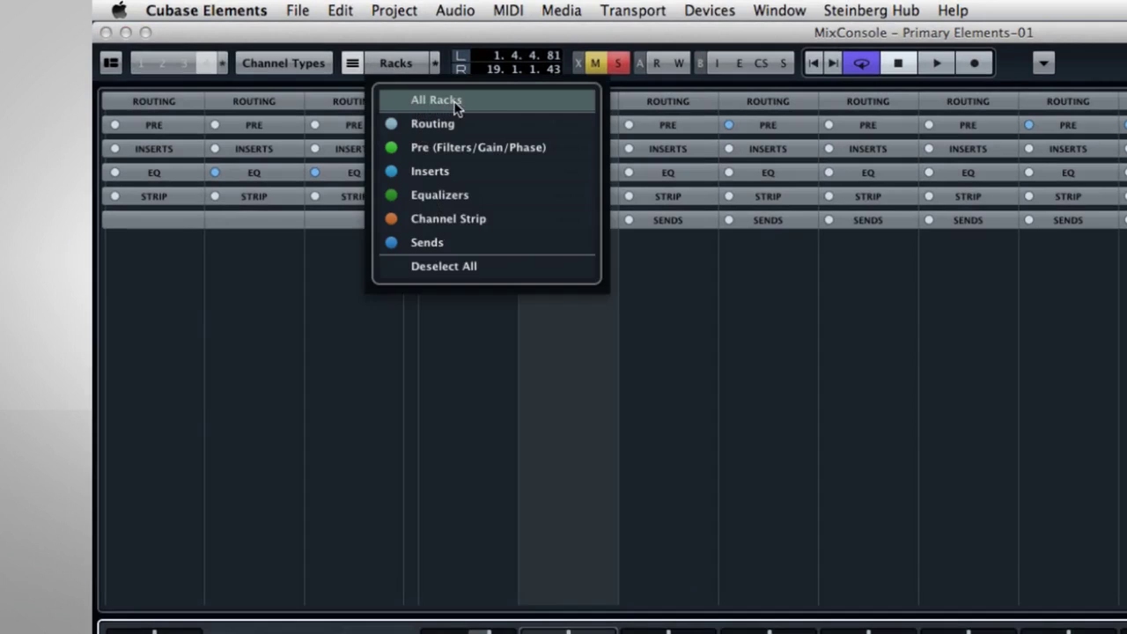
left_click(640, 239)
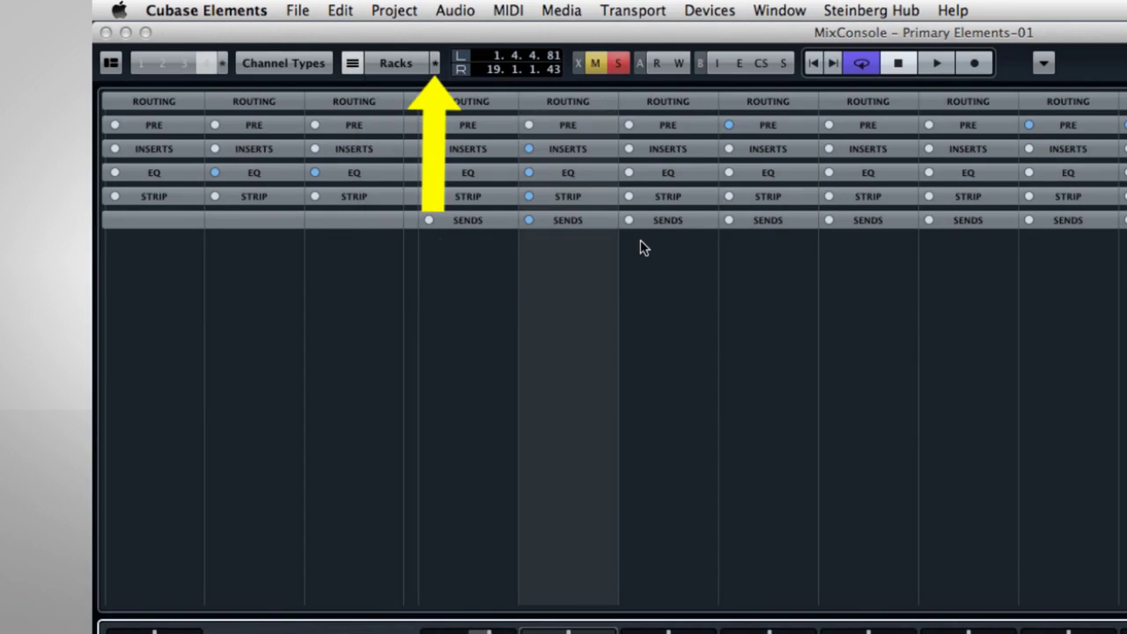
Step: Turn on Exclusive Expanded Rack, expand Routing then Pre, and switch exclusivity back off
left_click(435, 65)
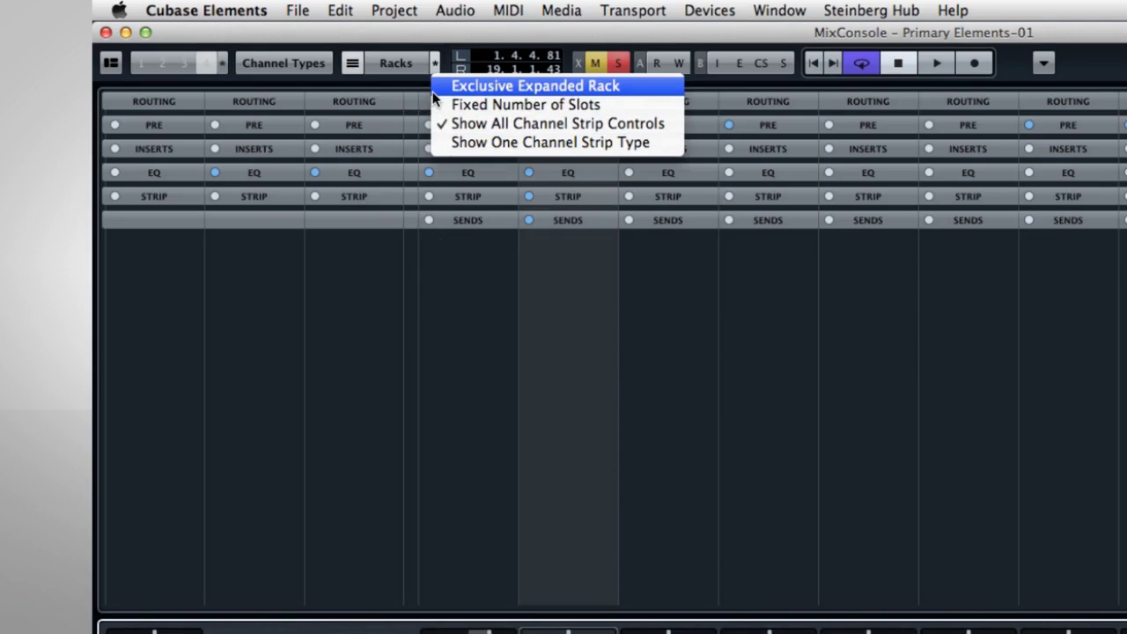
left_click(487, 86)
left_click(570, 102)
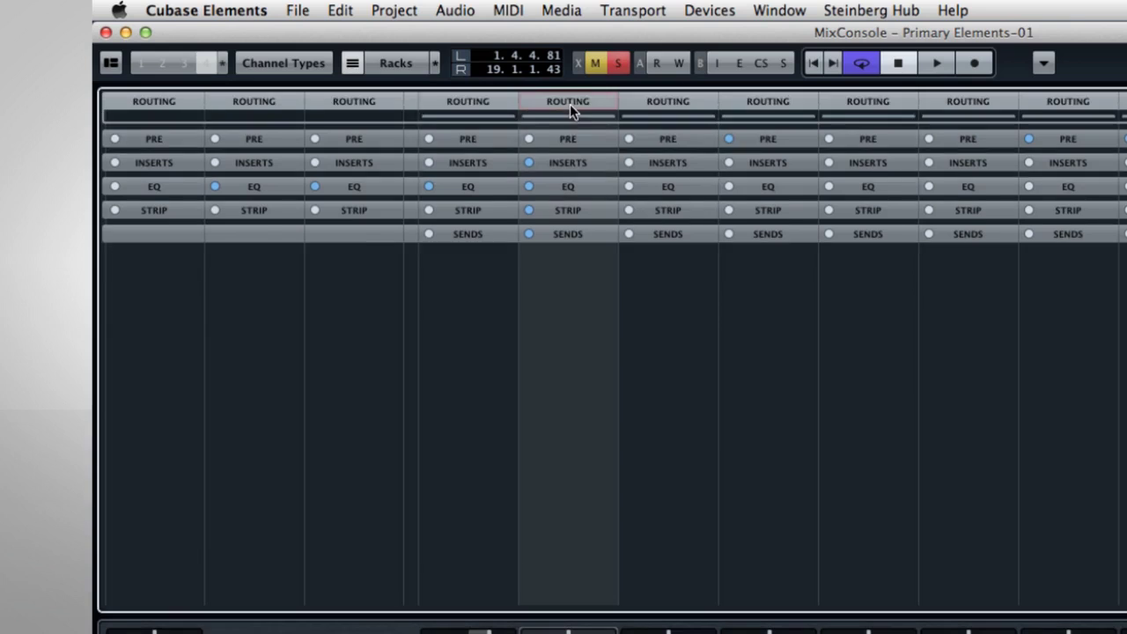
left_click(570, 170)
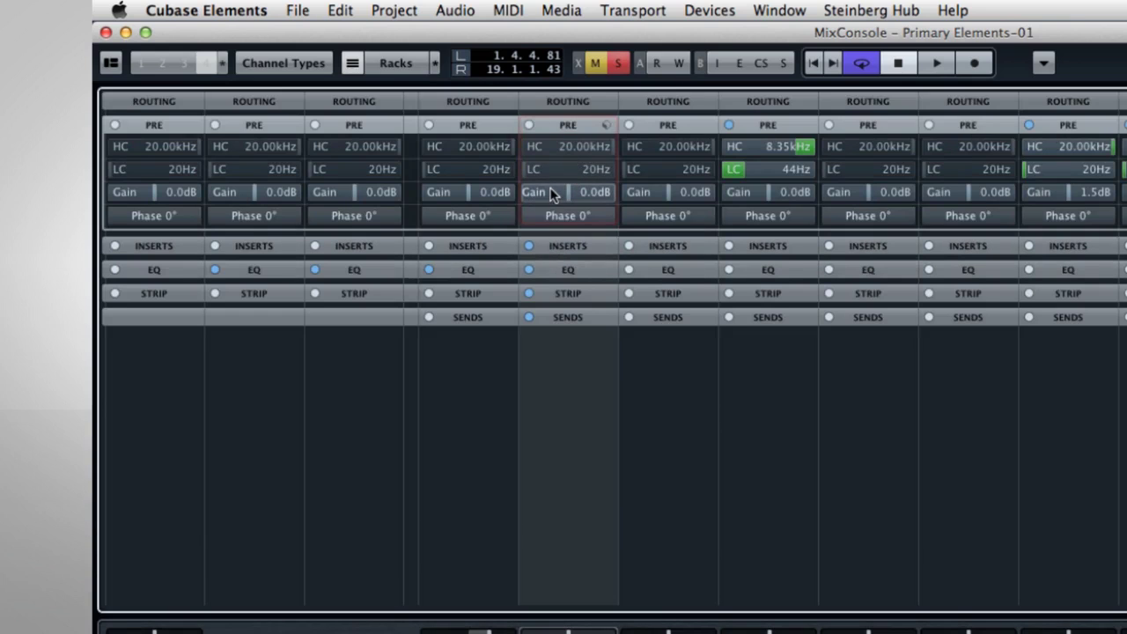
left_click(434, 63)
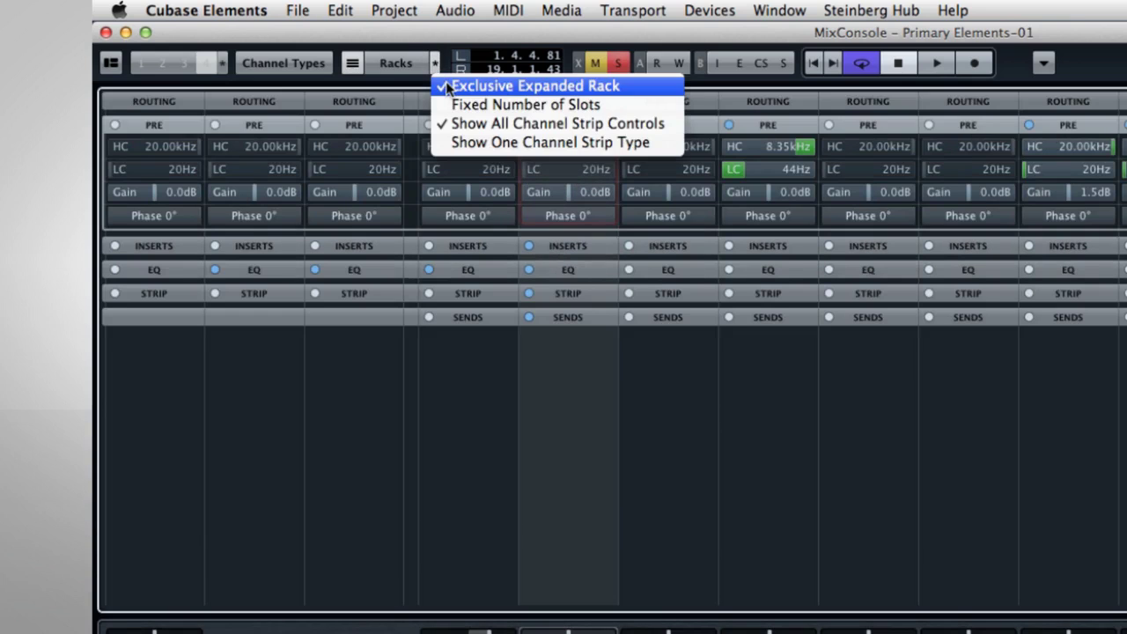
left_click(458, 86)
Step: Expand Routing alongside Pre and set channel 4's MIDI input to Network iPad over WiFi
left_click(547, 104)
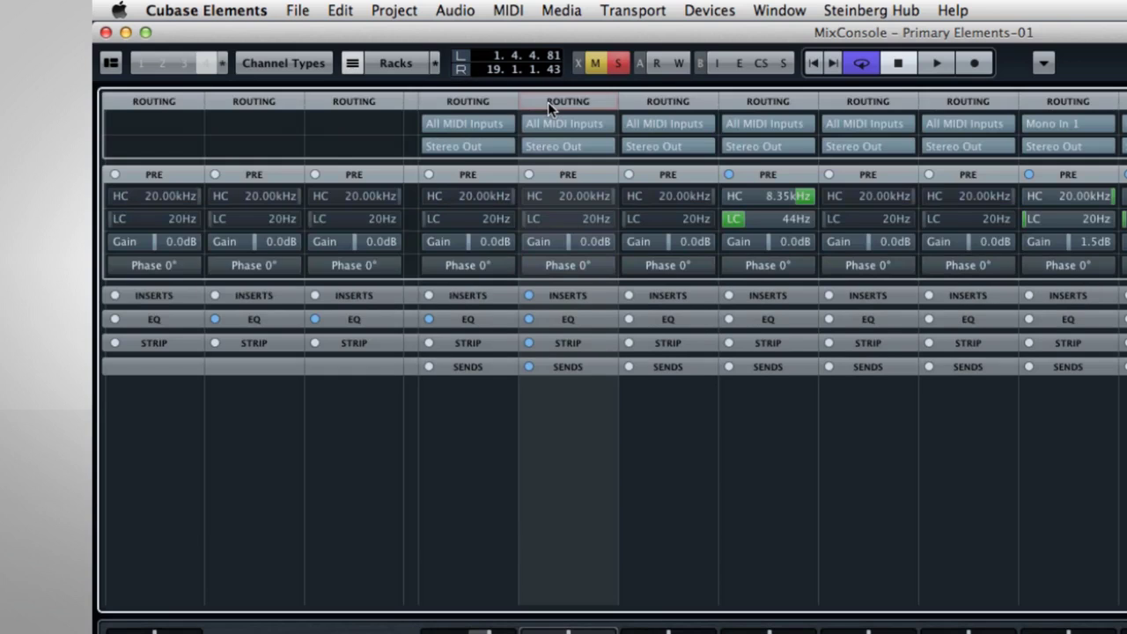
left_click(506, 123)
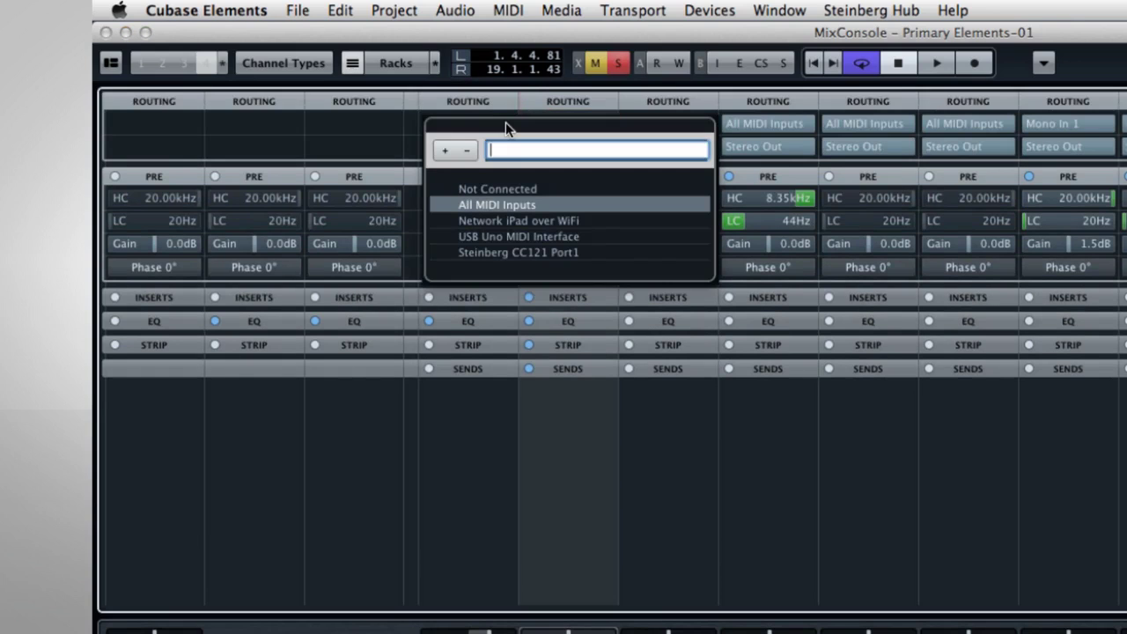
left_click(528, 222)
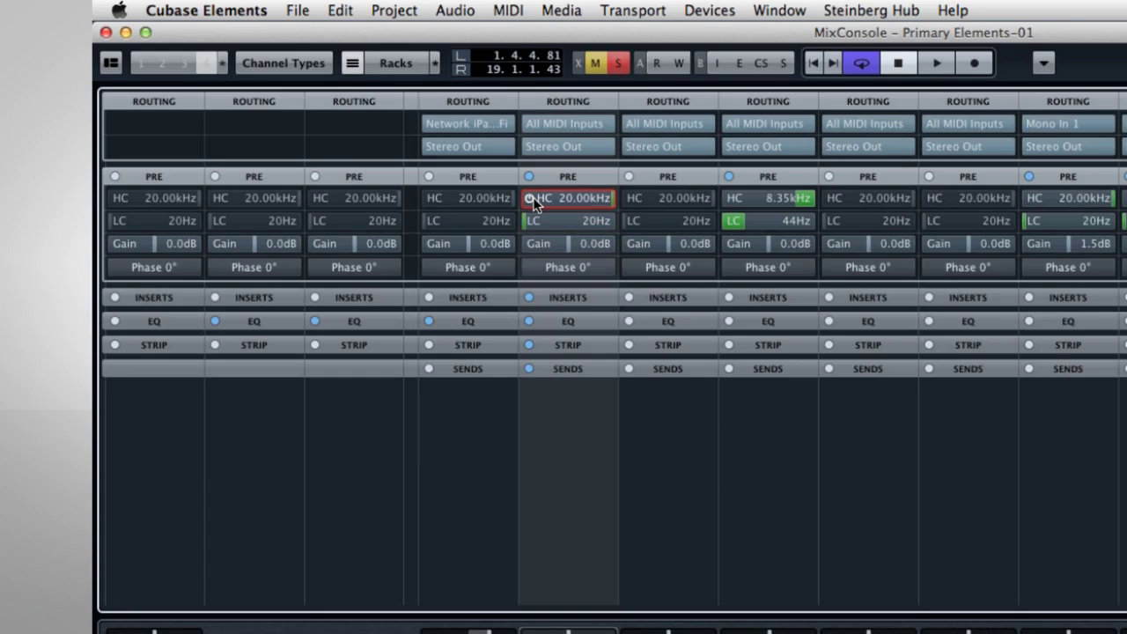
Step: Enable channel 5's high cut; give channel 6 a 230 Hz low cut, 4.00 kHz high cut and 3.6 dB gain
left_click(537, 197)
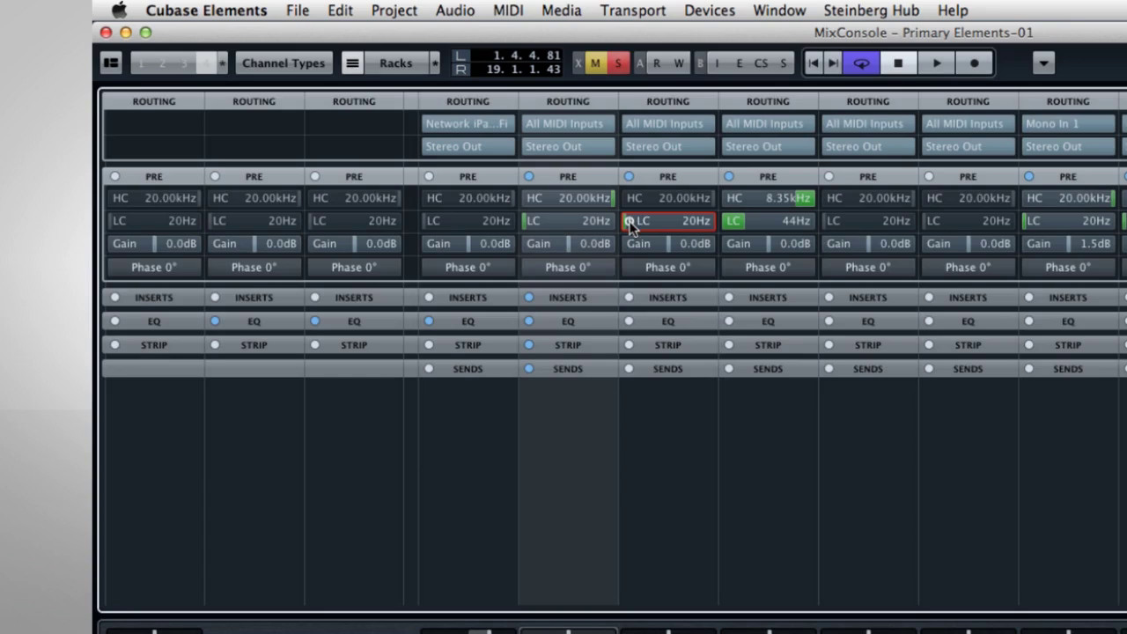
left_click(630, 222)
left_click_drag(637, 226, 654, 226)
mouse_move(665, 206)
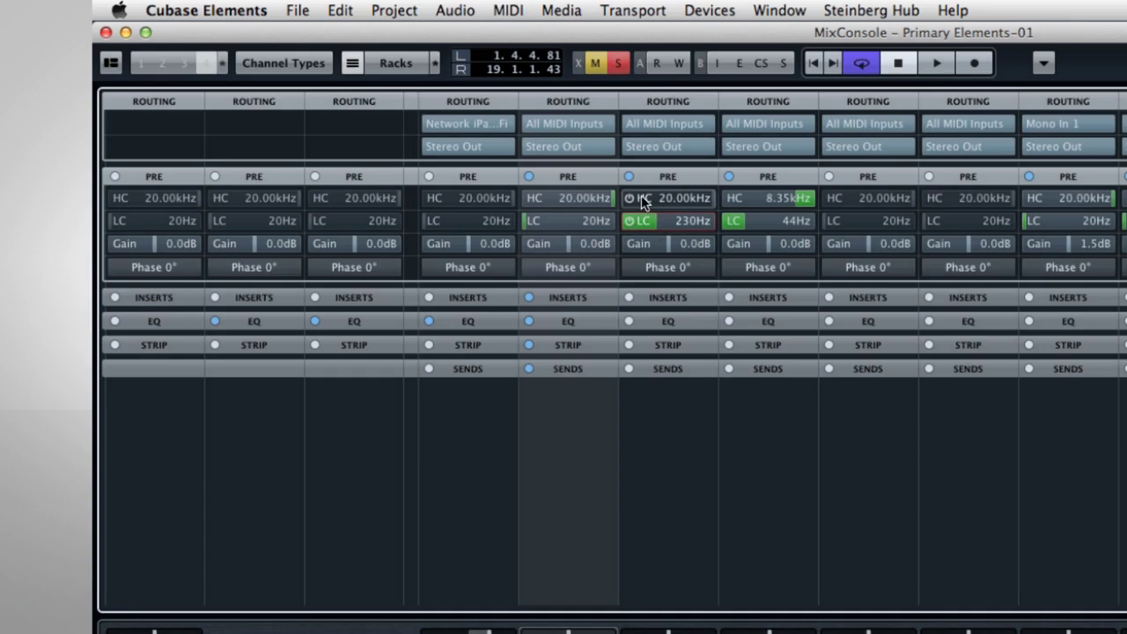
left_click(640, 201)
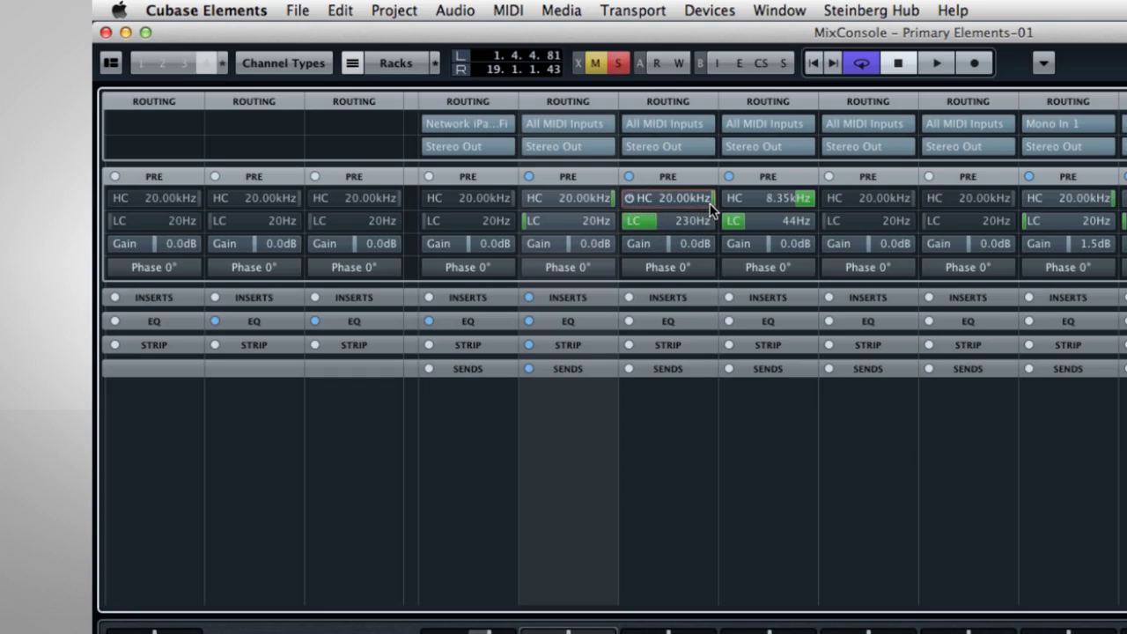
left_click_drag(710, 210, 696, 199)
mouse_move(674, 216)
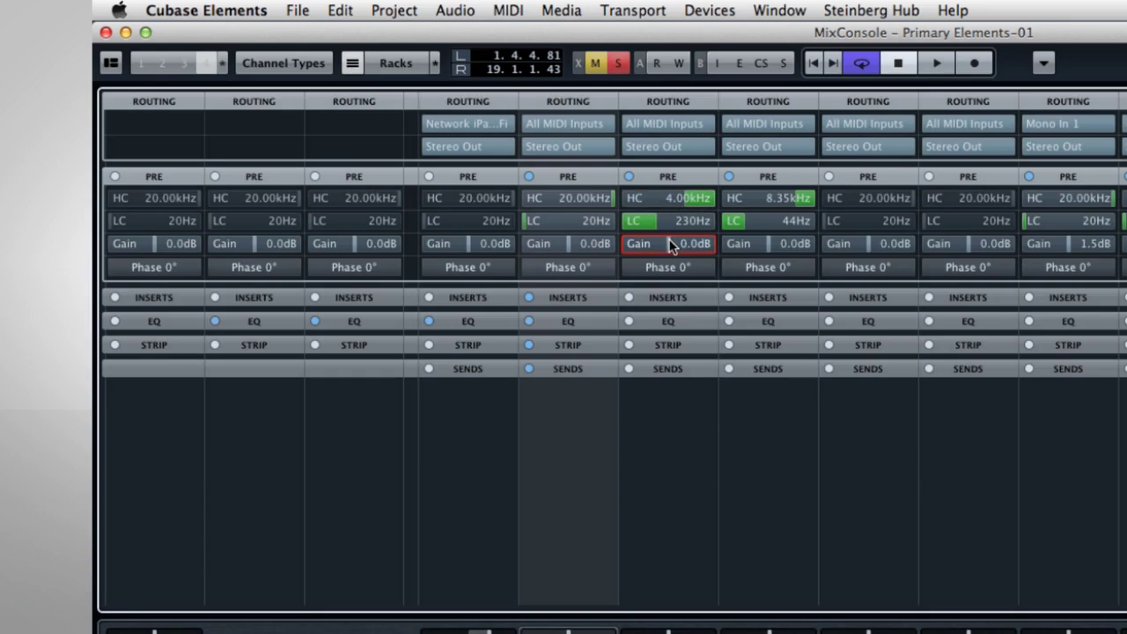
left_click_drag(678, 245, 644, 247)
left_click_drag(663, 252, 663, 266)
Step: Toggle phase invert on channels 5 to 8, returning each to 0°
left_click(664, 269)
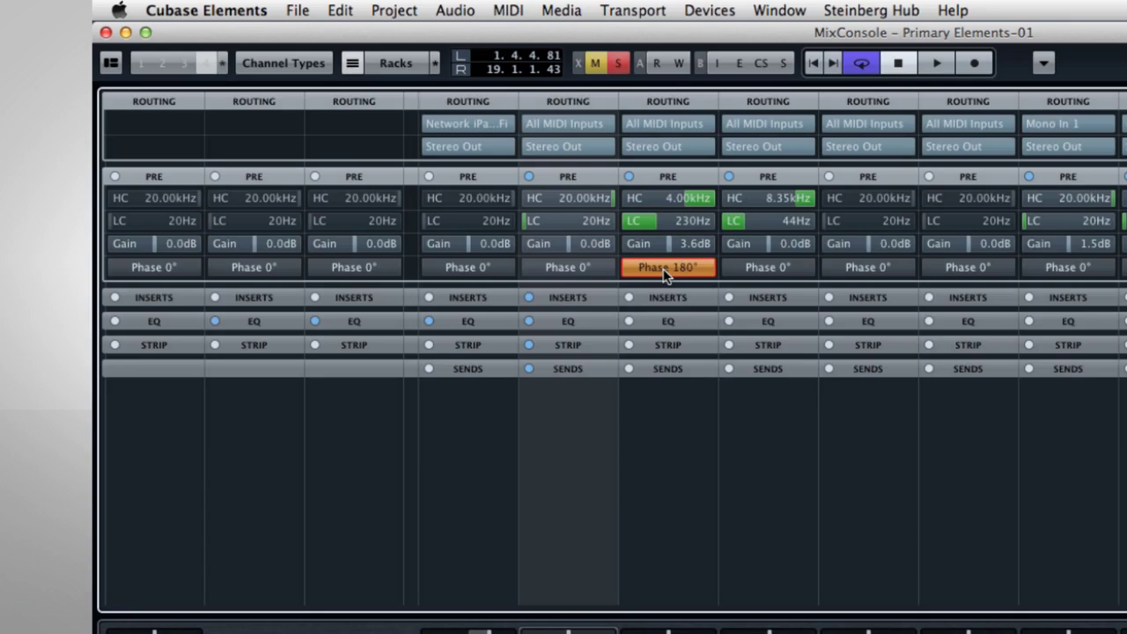
left_click(665, 273)
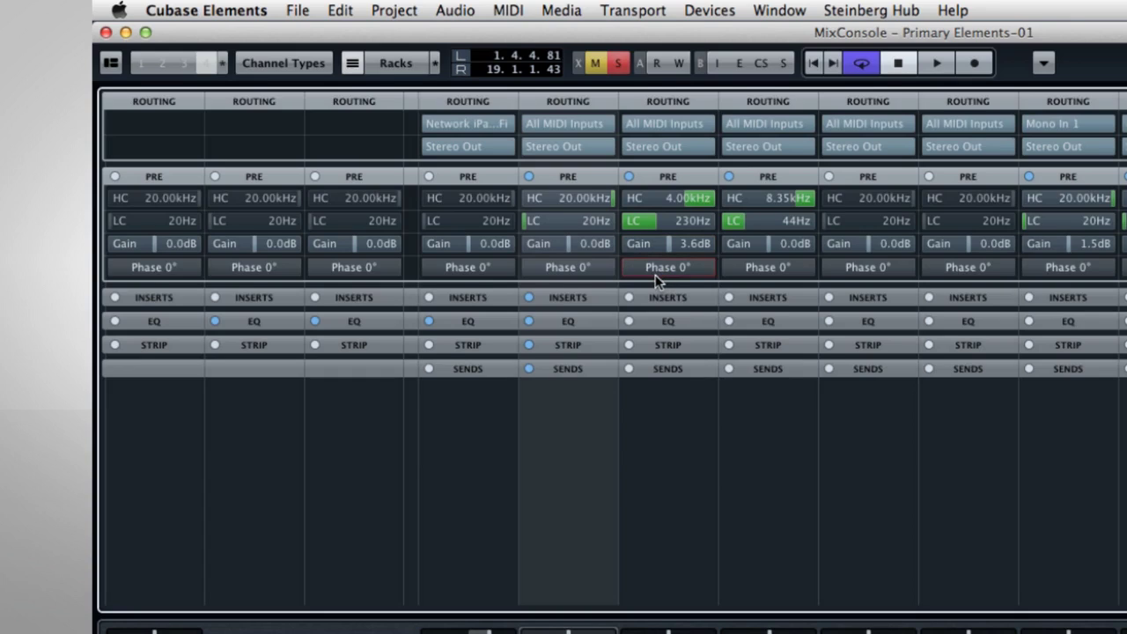
left_click(655, 275)
left_click(642, 269)
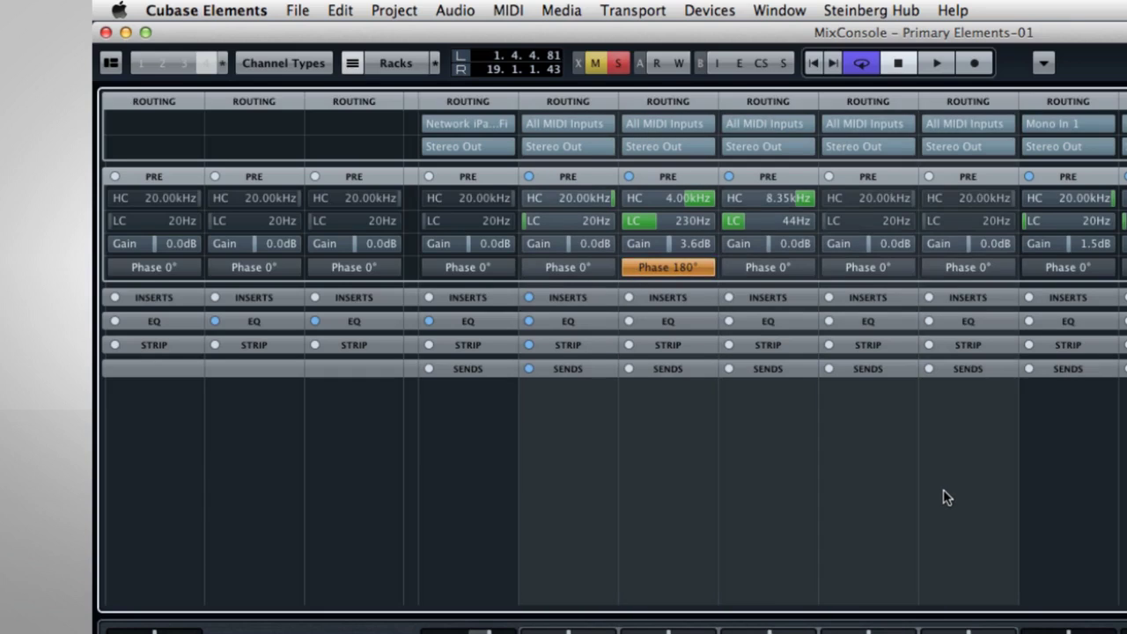
left_click(560, 267)
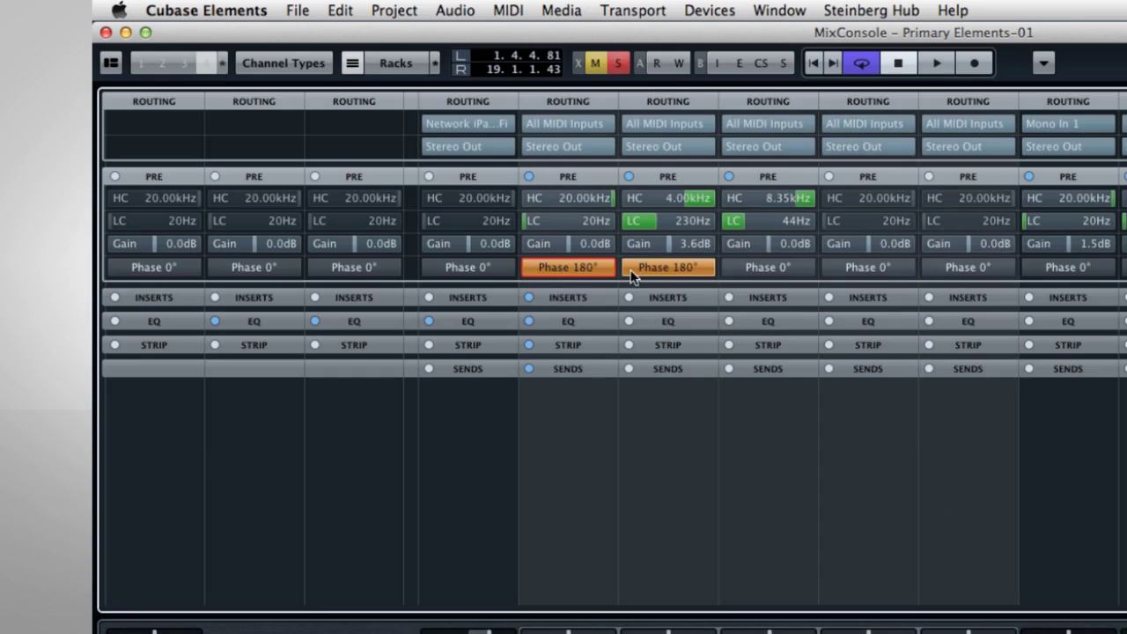
left_click(665, 268)
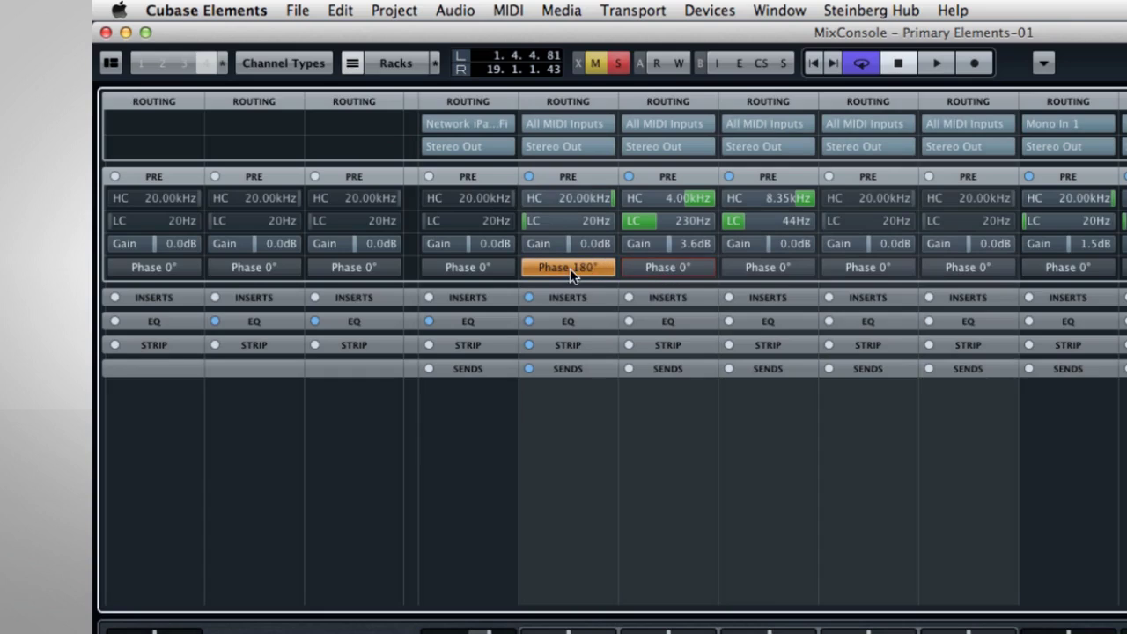
left_click(571, 269)
left_click(650, 271)
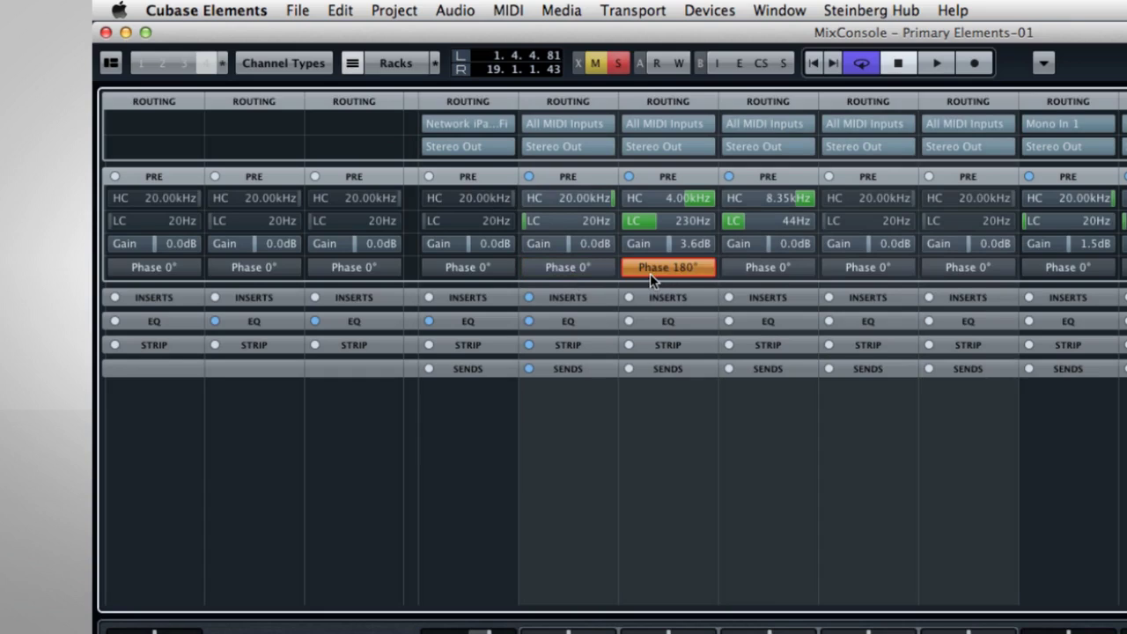
left_click(650, 271)
left_click(758, 275)
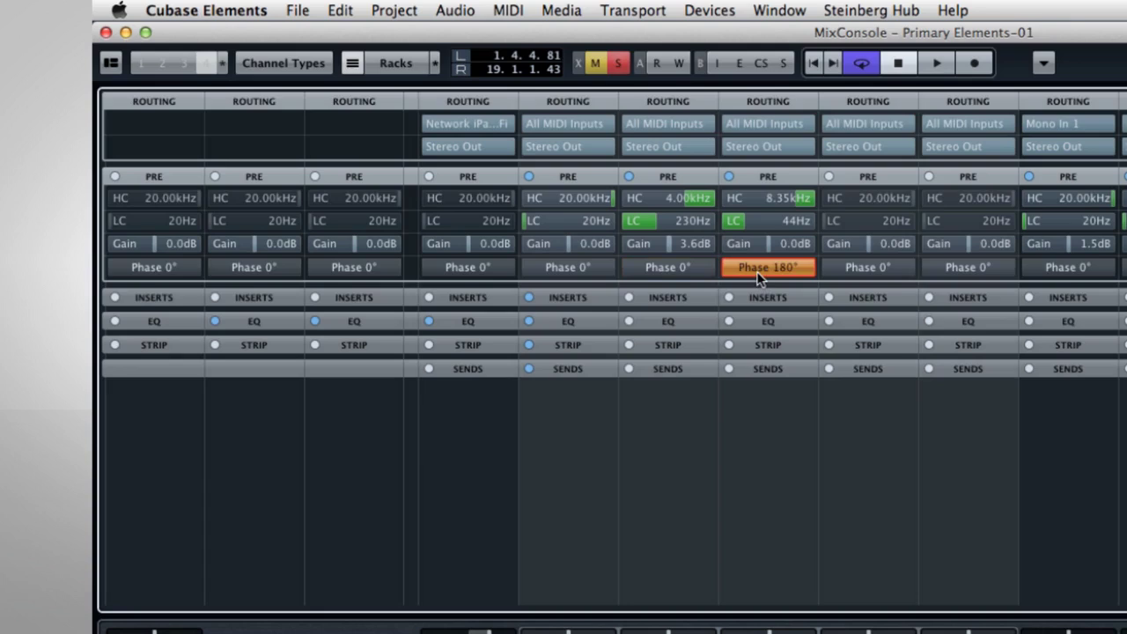
left_click(758, 274)
left_click(845, 271)
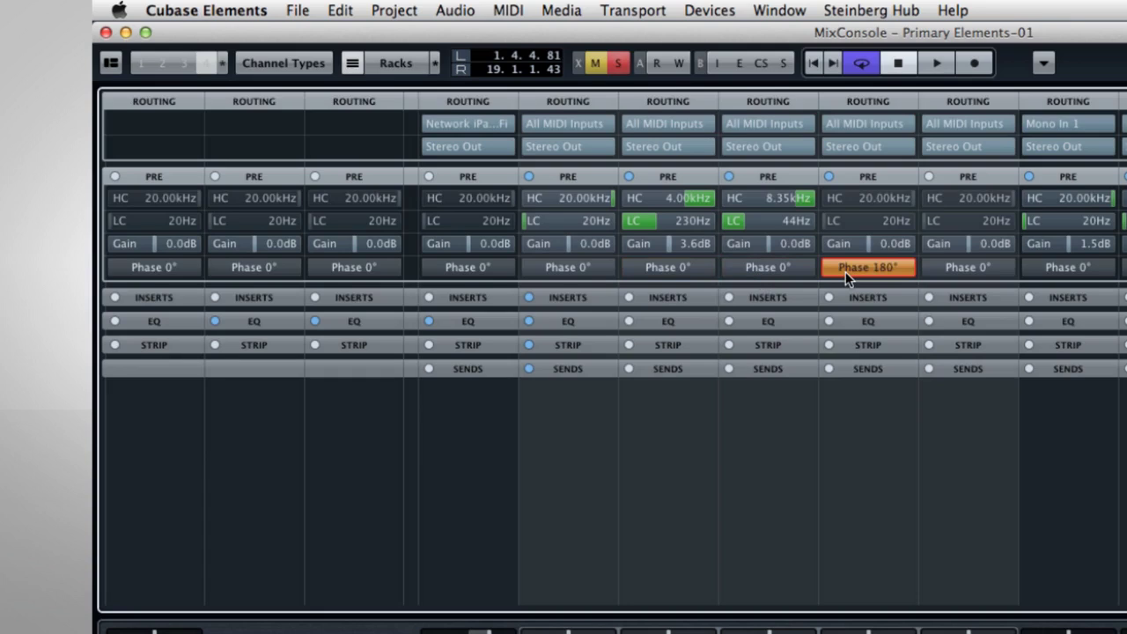
left_click(845, 271)
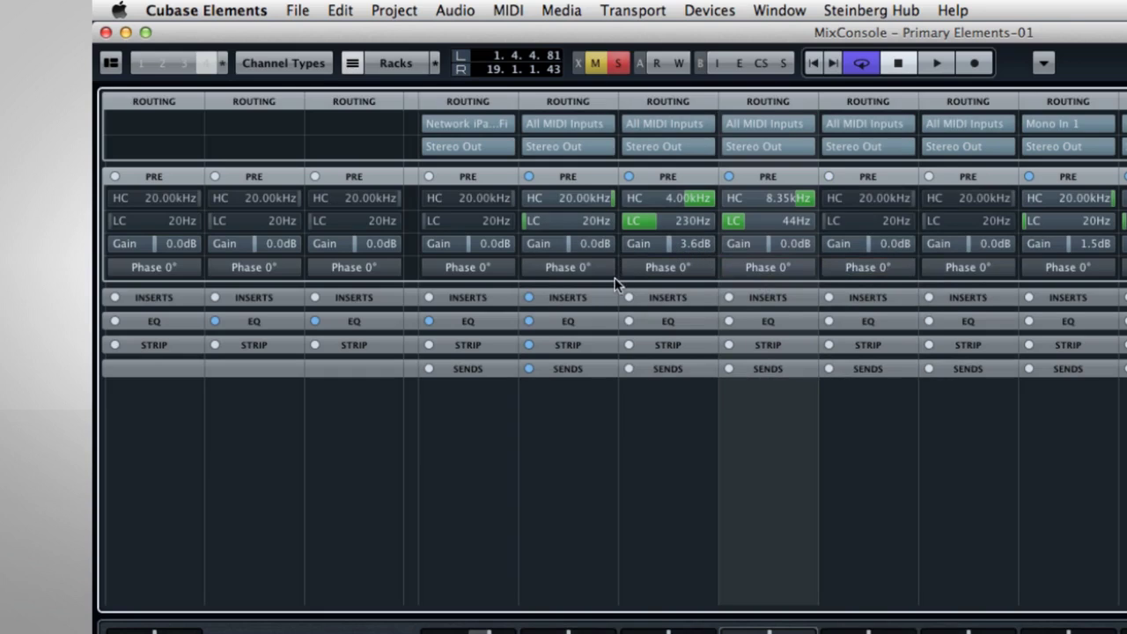
Step: Expand the Inserts rack and put Tube Compressor in the Bass channel's first insert slot
left_click(593, 298)
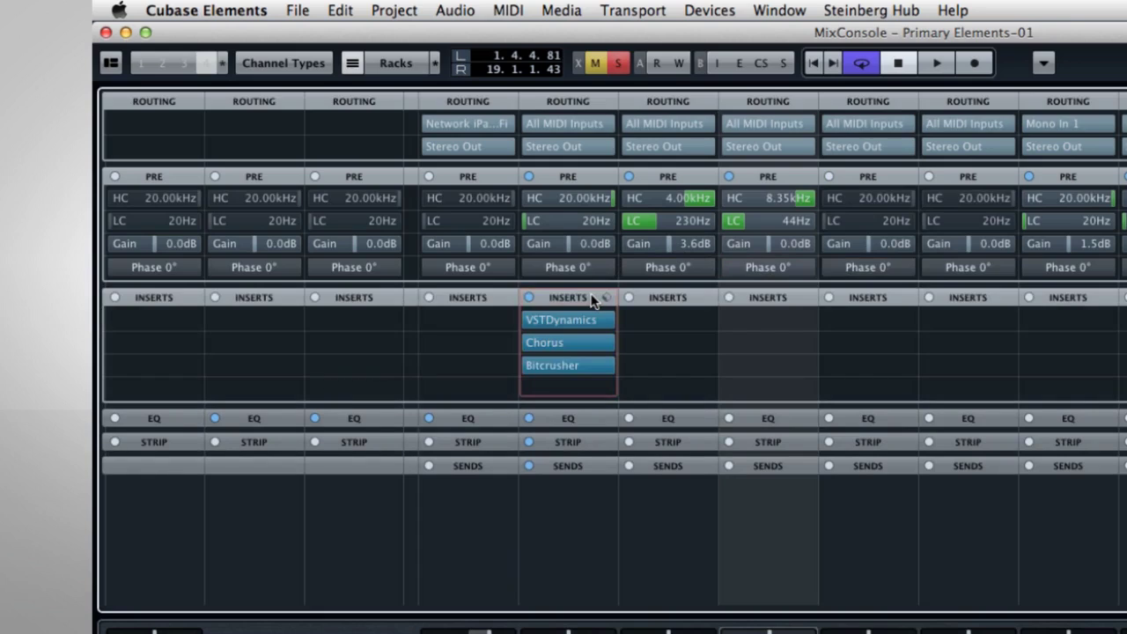
mouse_move(677, 319)
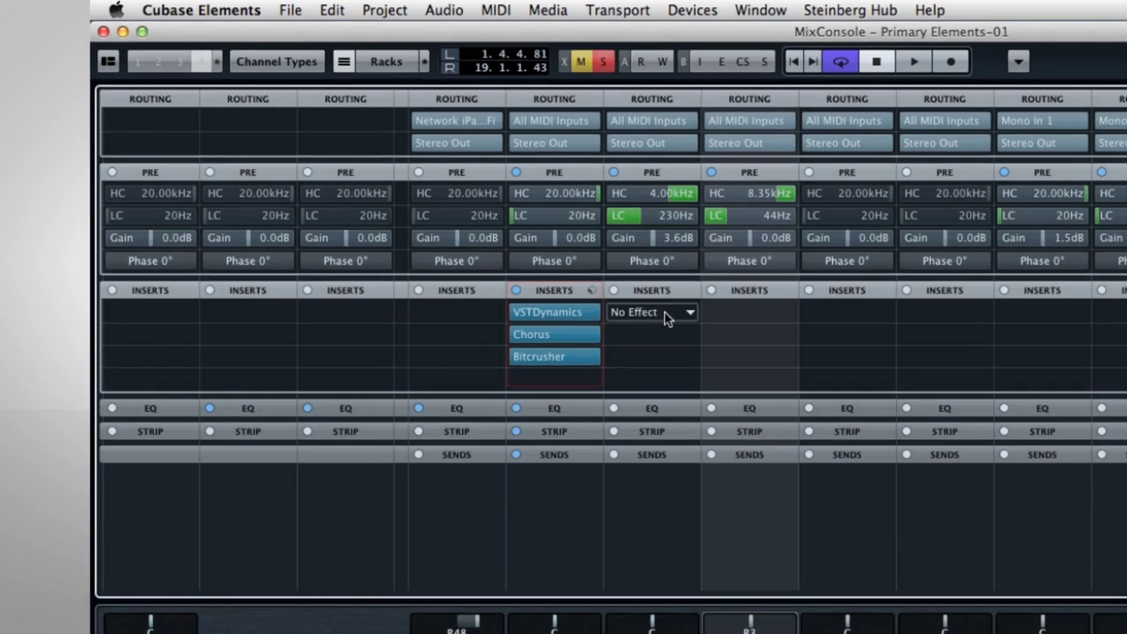
left_click(667, 319)
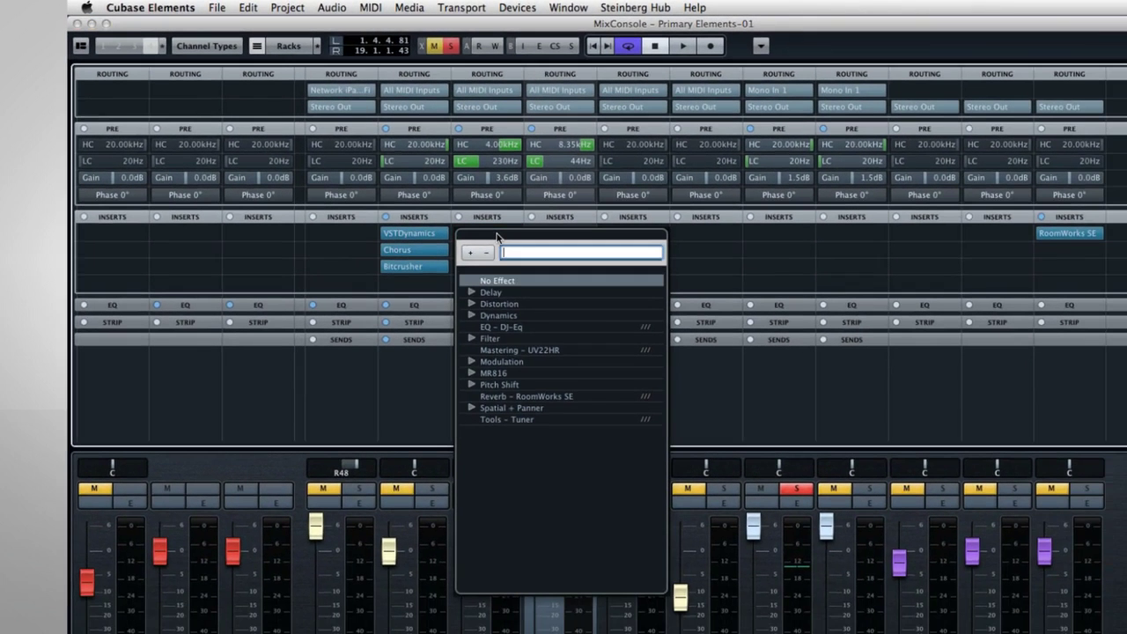
left_click(472, 315)
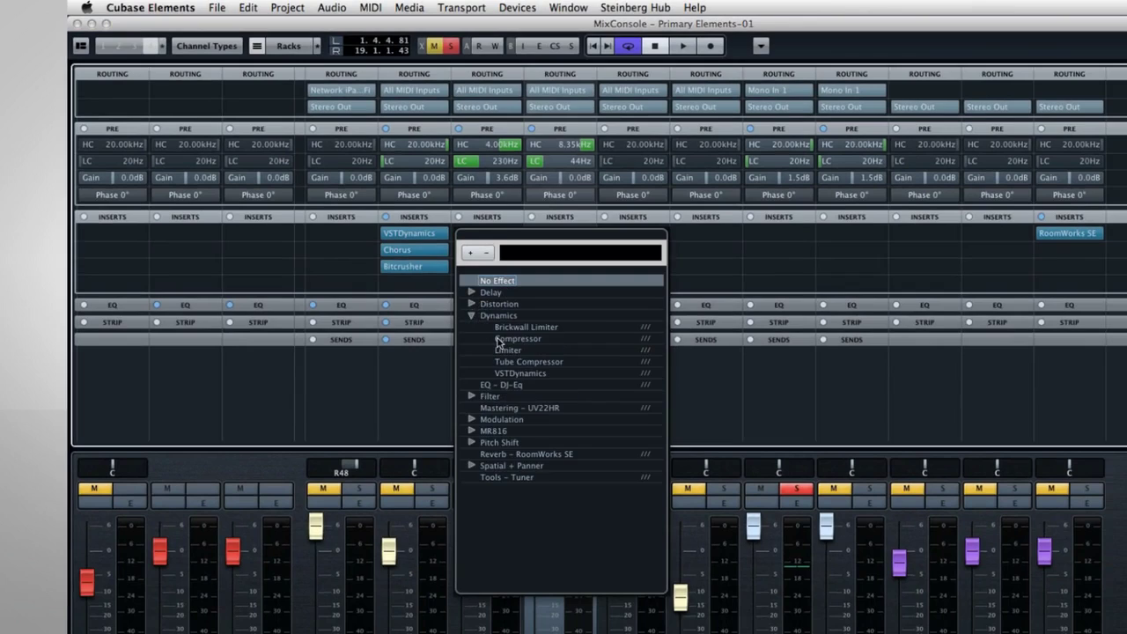
left_click(529, 362)
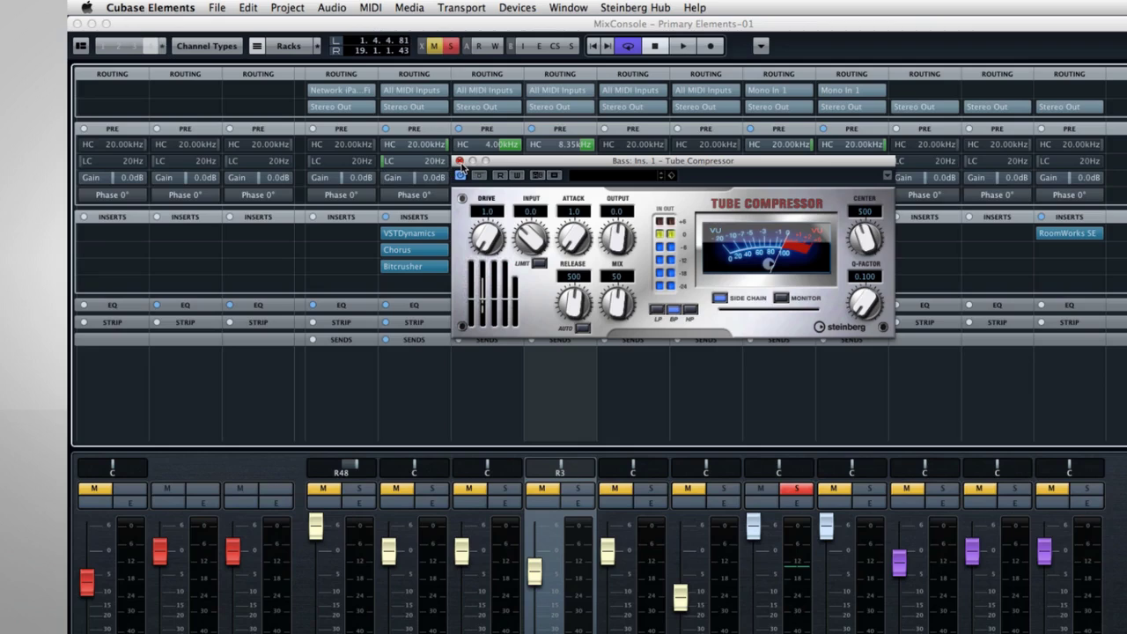
left_click(459, 161)
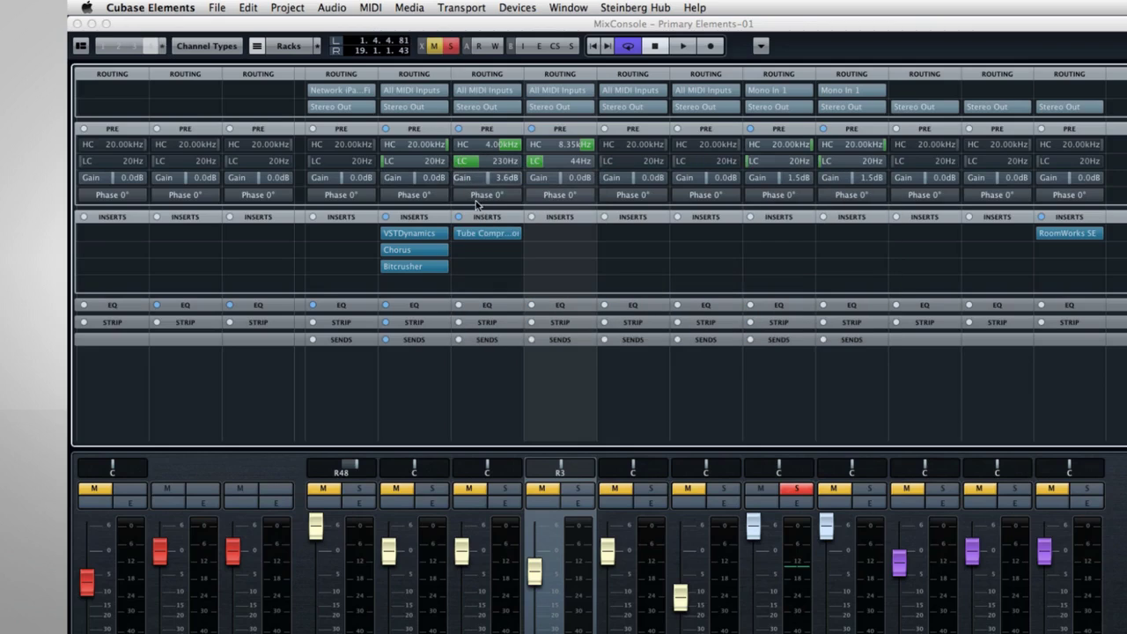
Step: Add Limiter as the Bass channel's second insert effect
left_click(491, 250)
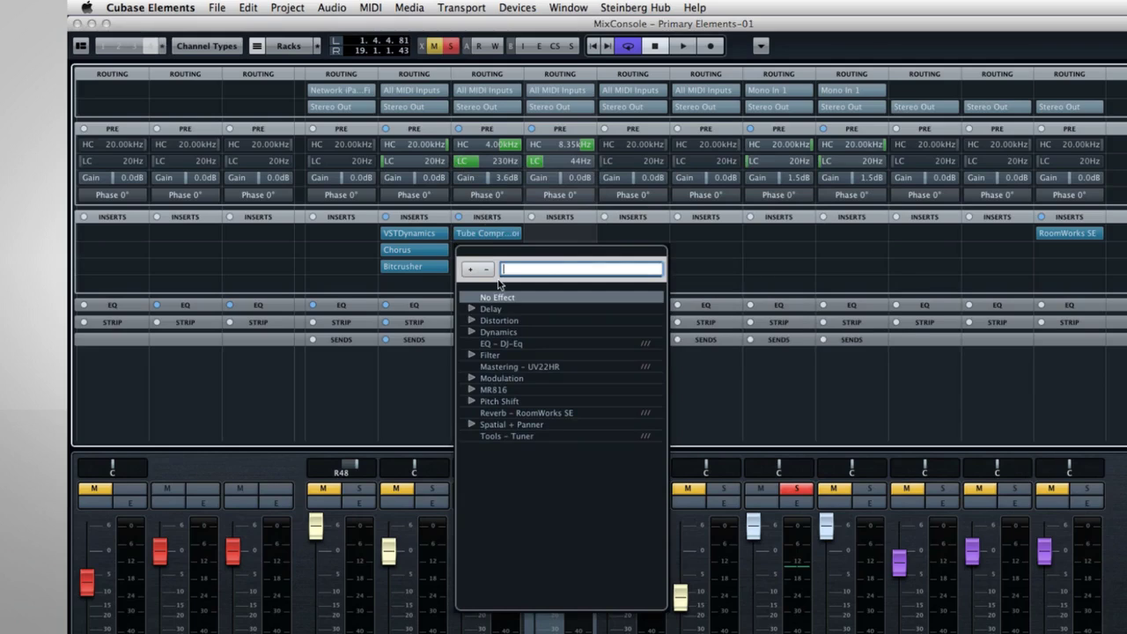
left_click(473, 333)
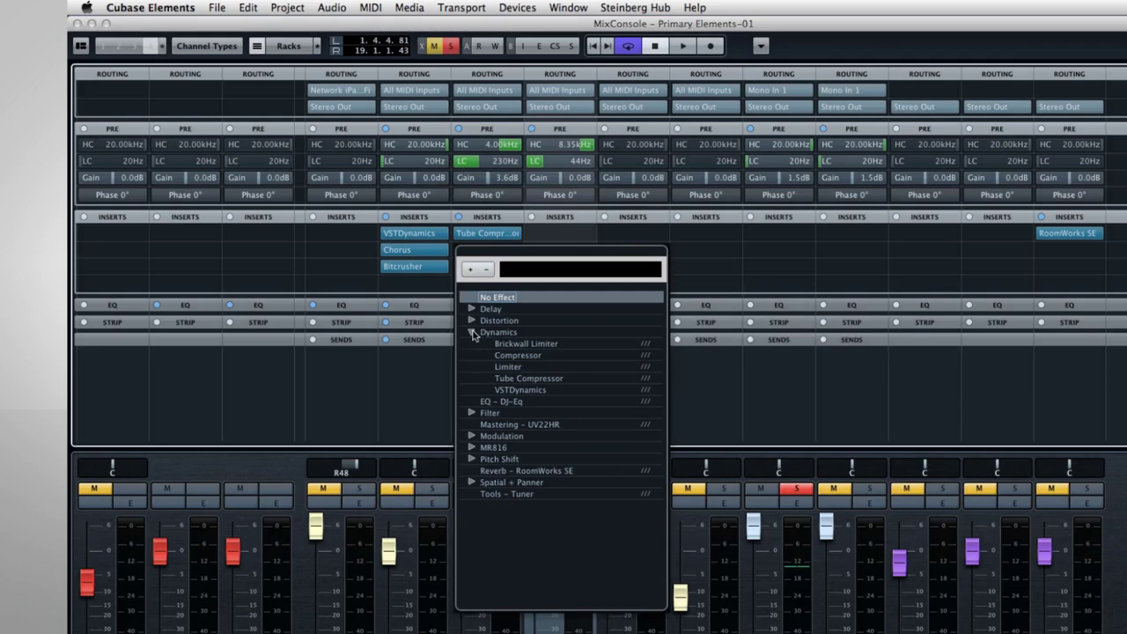
left_click(508, 366)
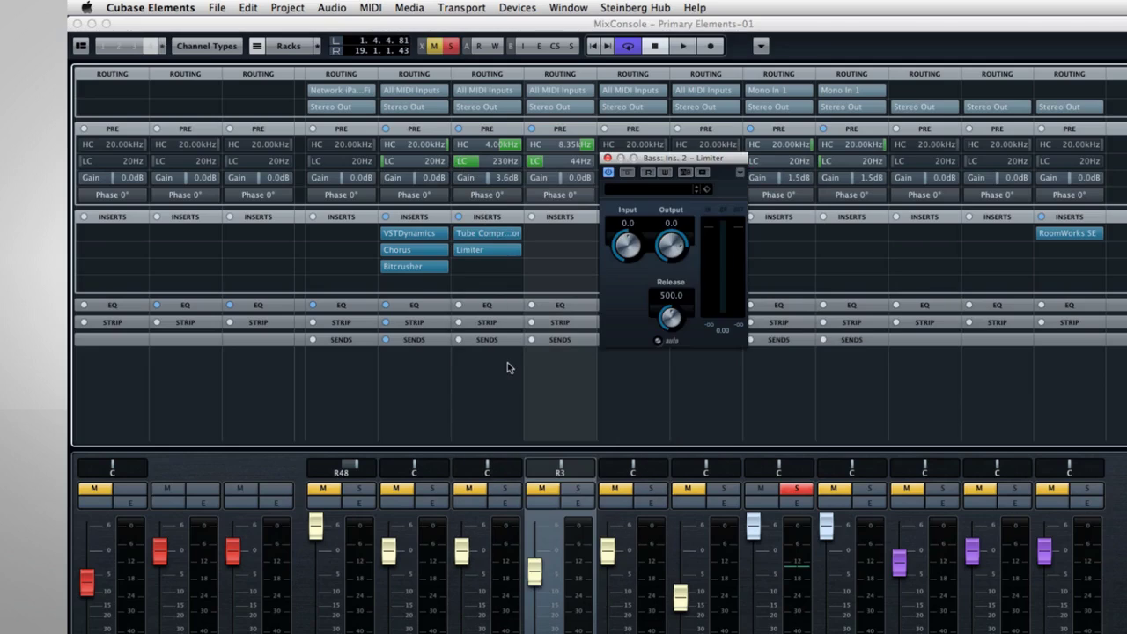
left_click_drag(655, 161, 714, 295)
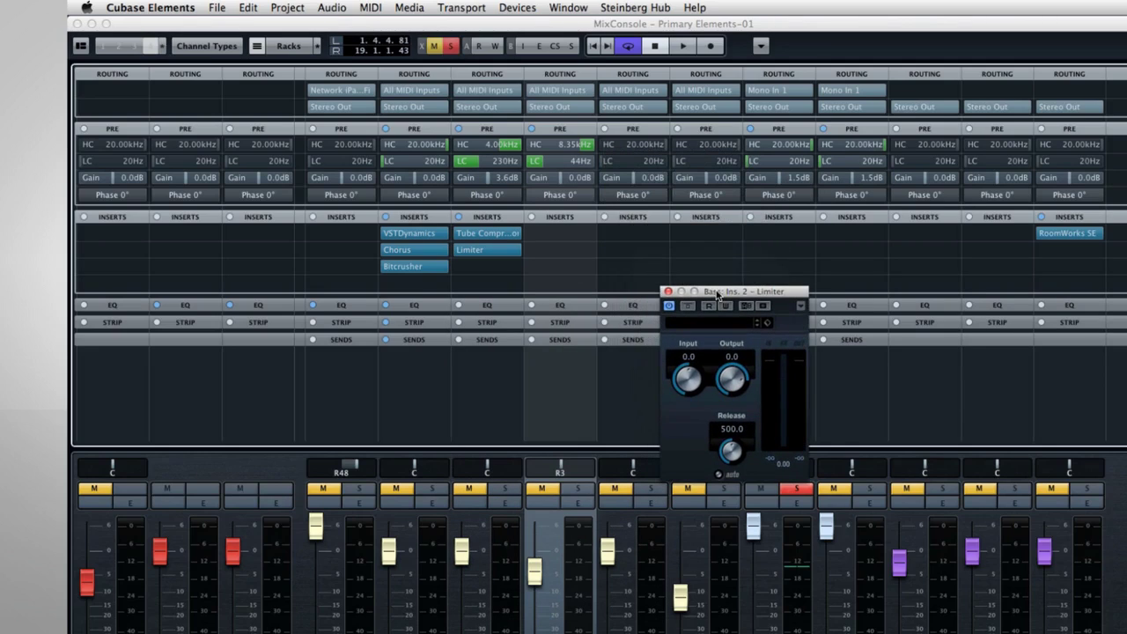
left_click(667, 292)
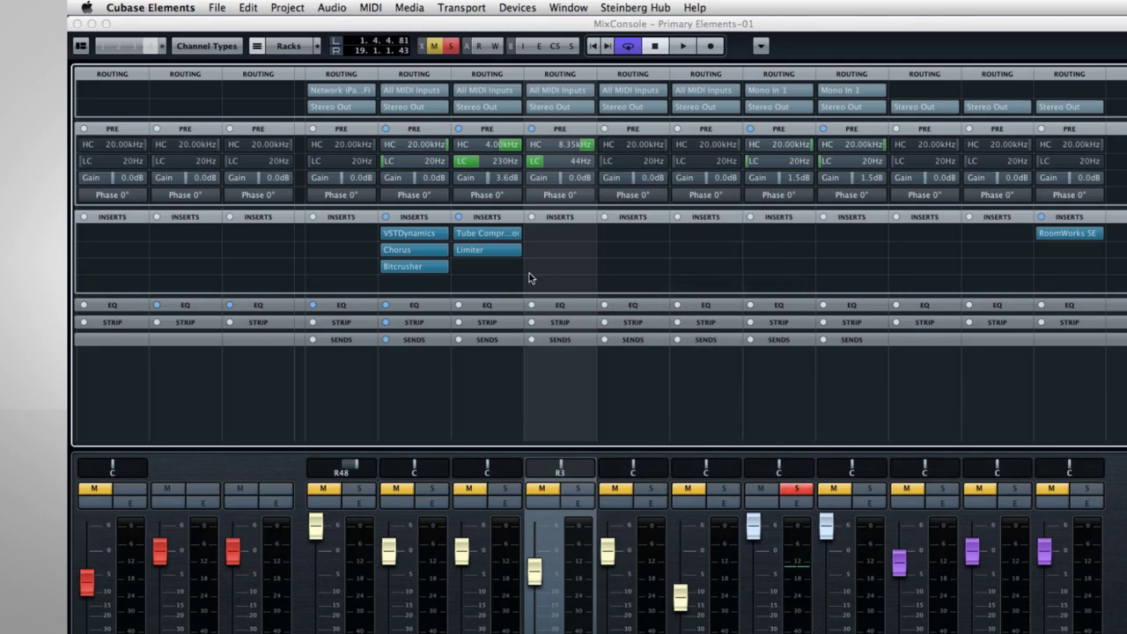
Step: Search the third insert slot for 'octrev' and dismiss the list without inserting anything
mouse_move(471, 268)
left_click(471, 267)
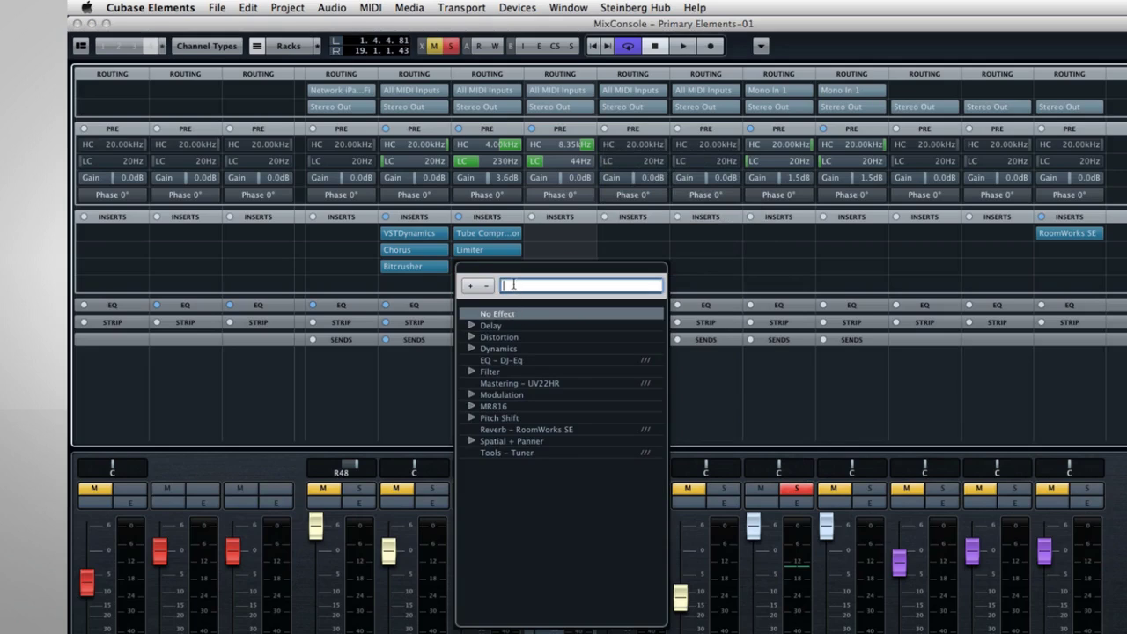
type("oct")
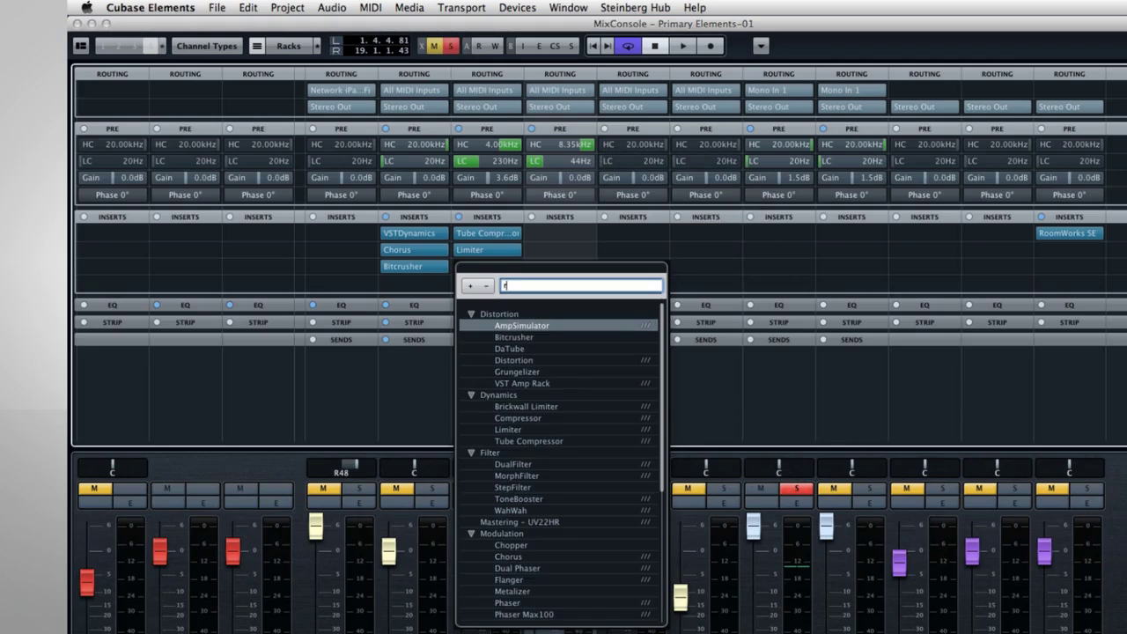
type("rev")
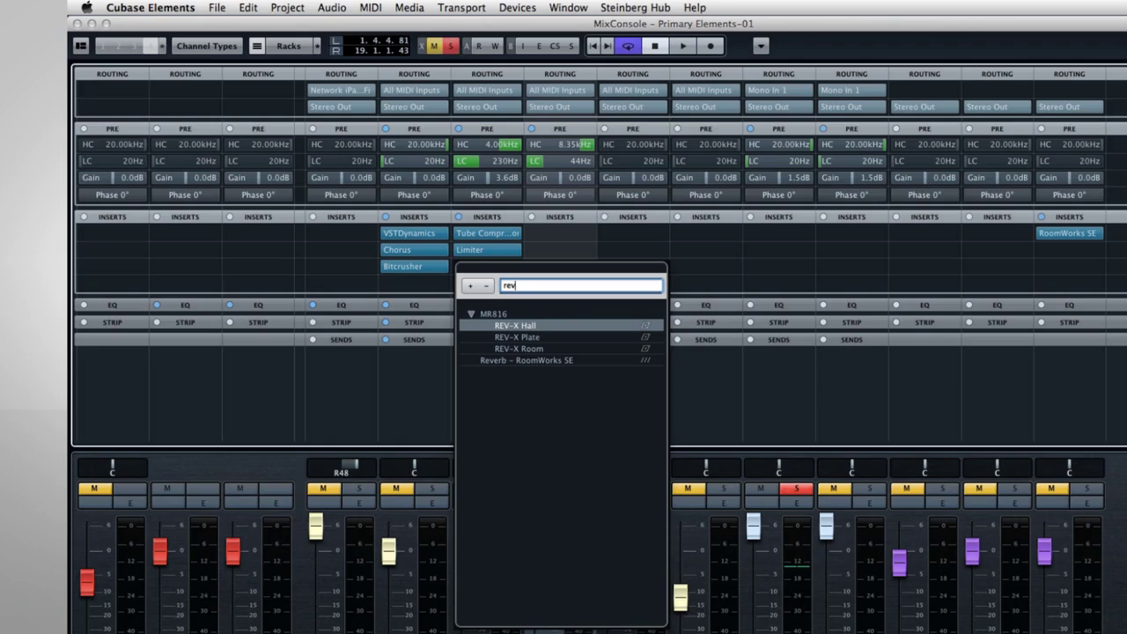
left_click(420, 374)
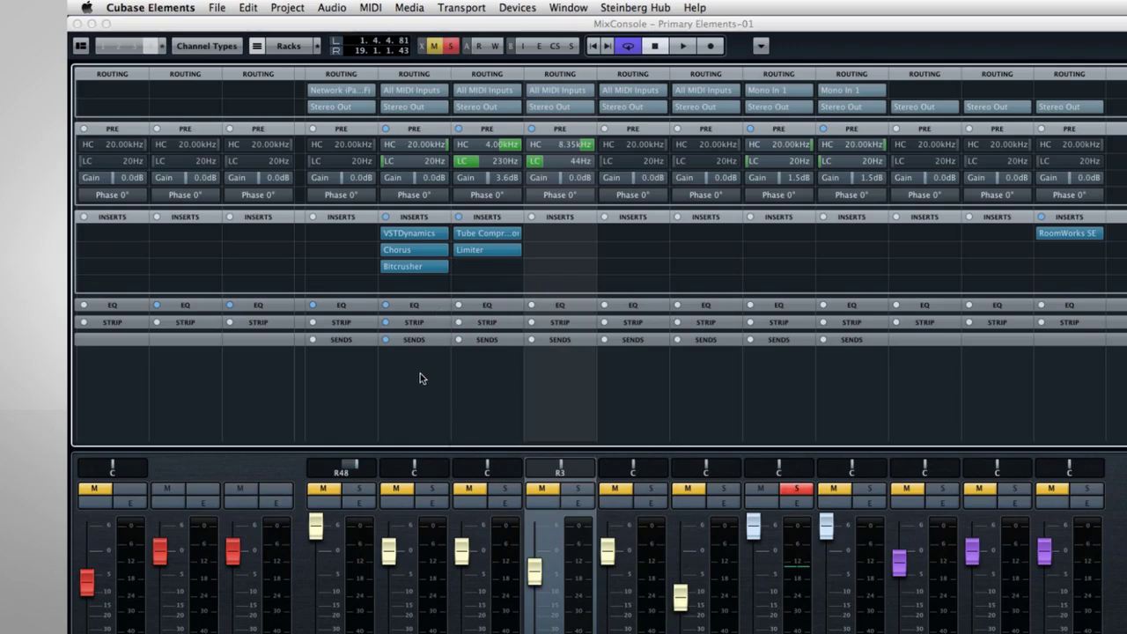
left_click(511, 217)
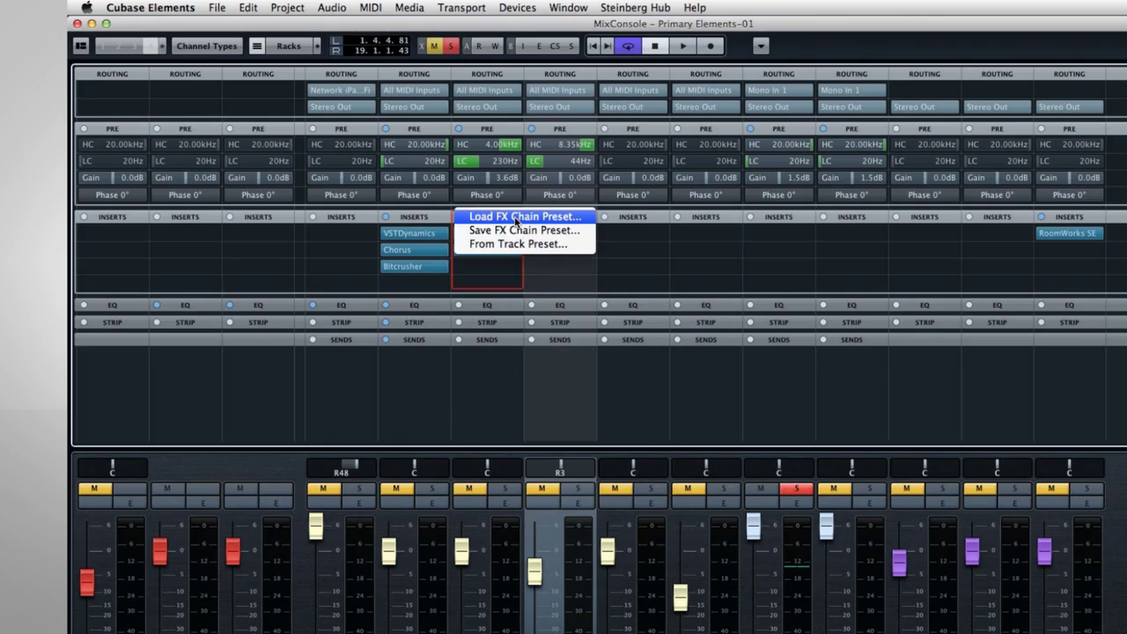
Step: Save the Bass insert chain as FX chain preset 'Cool!' and expand the EQ rack
left_click(565, 235)
type("Cool!")
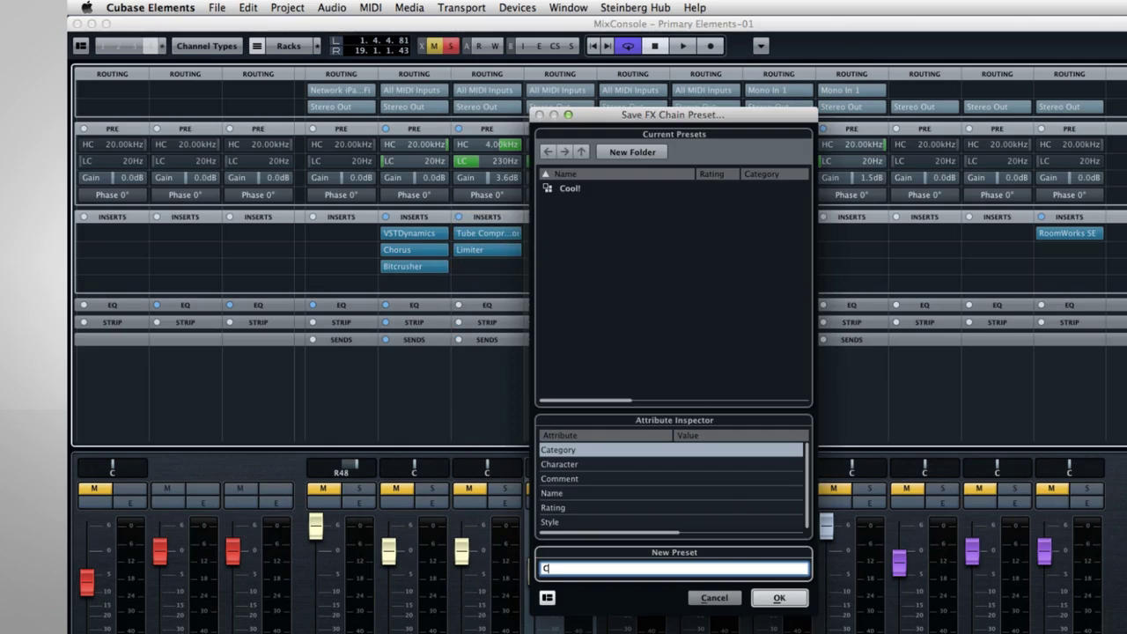
left_click(775, 601)
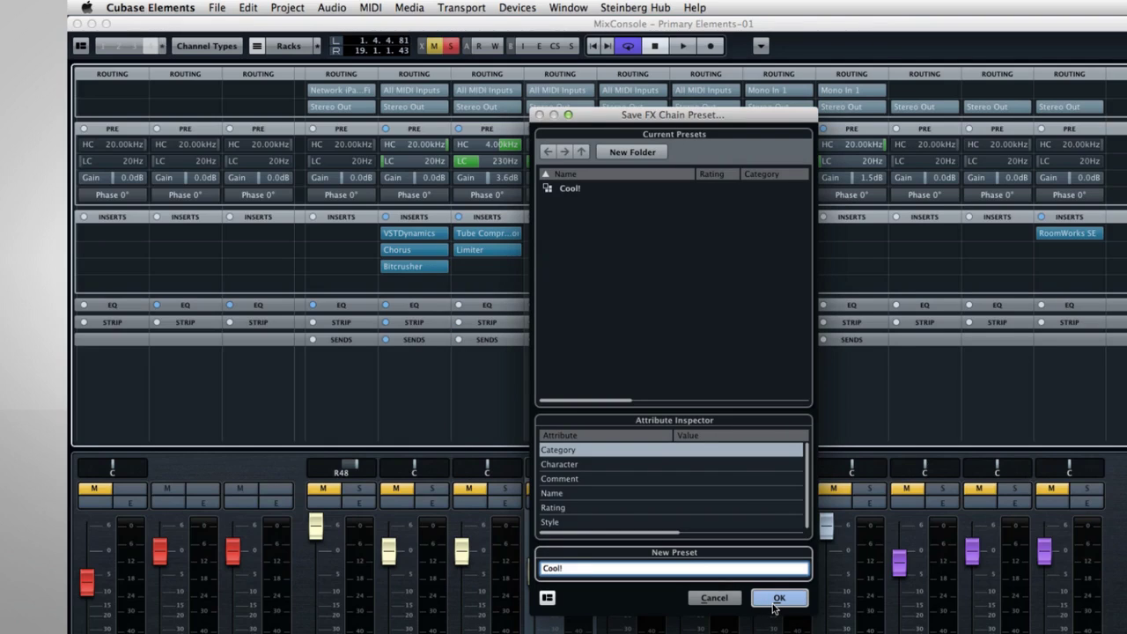
left_click(774, 604)
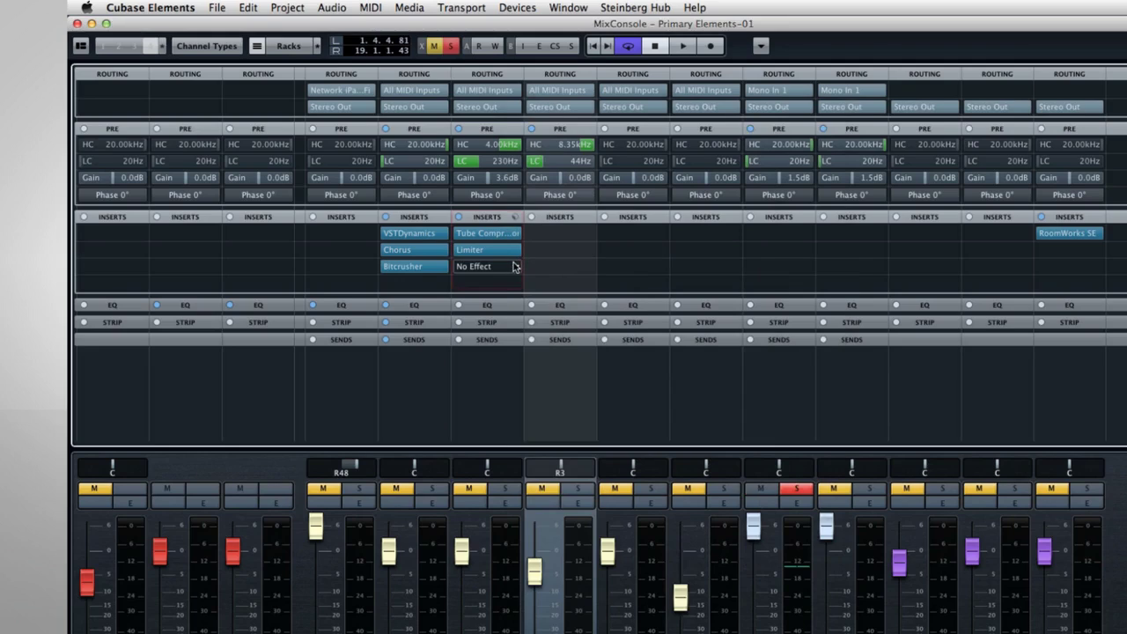
left_click(513, 219)
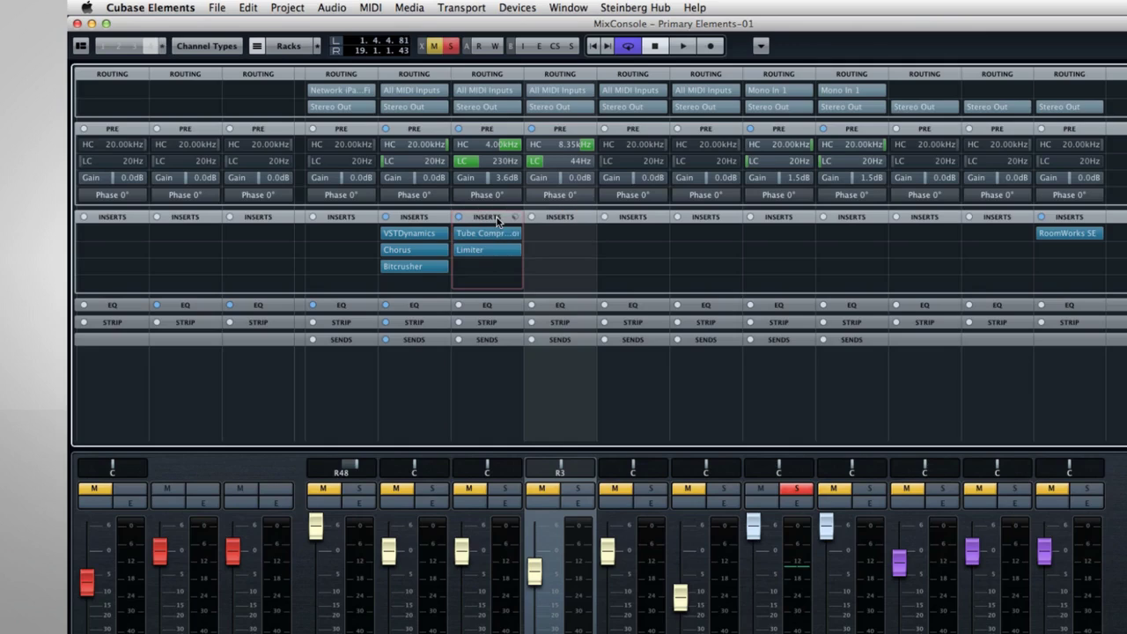
left_click(500, 308)
Step: Shape the Bass EQ: band 2 at -6.4 dB/4.05 kHz, band 4 as Low Pass I at 2.05 kHz
left_click(500, 312)
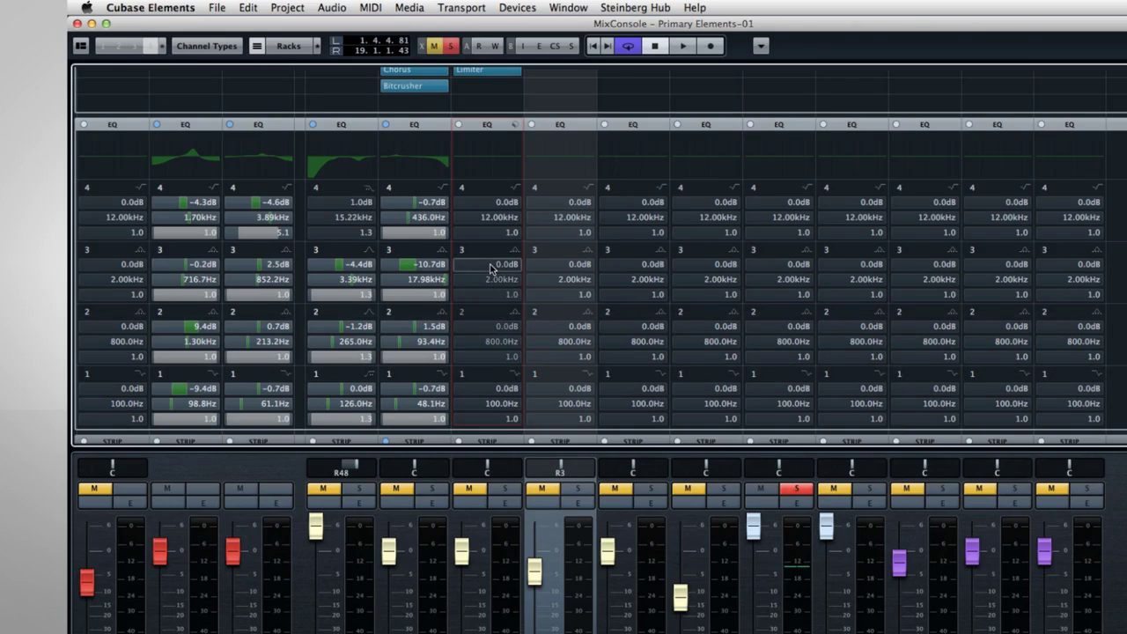
left_click(461, 188)
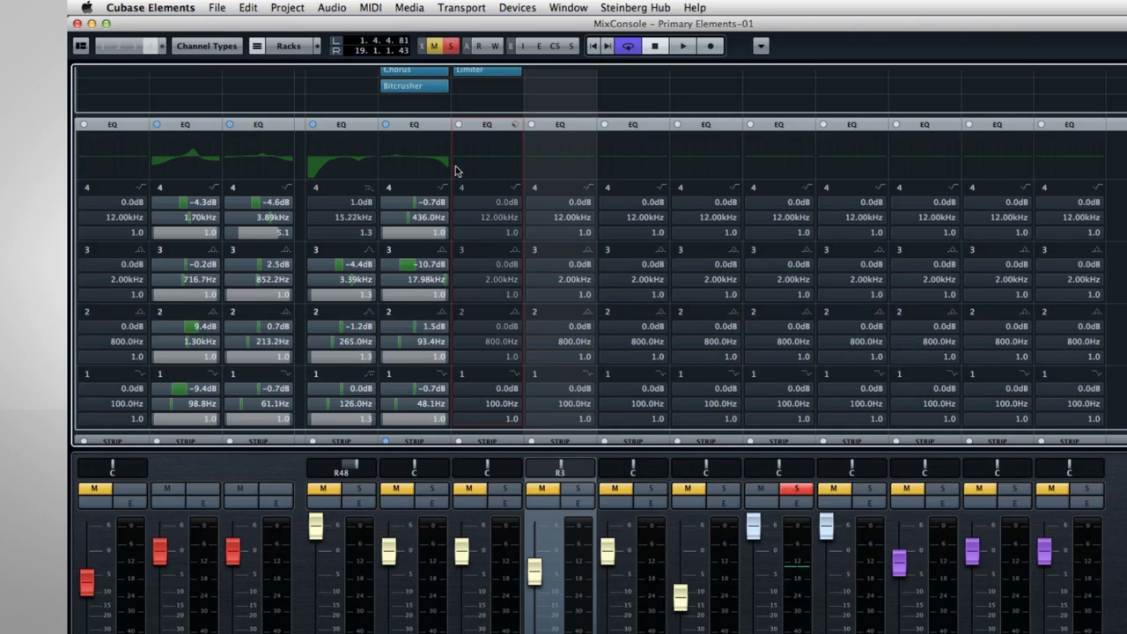
left_click(465, 161)
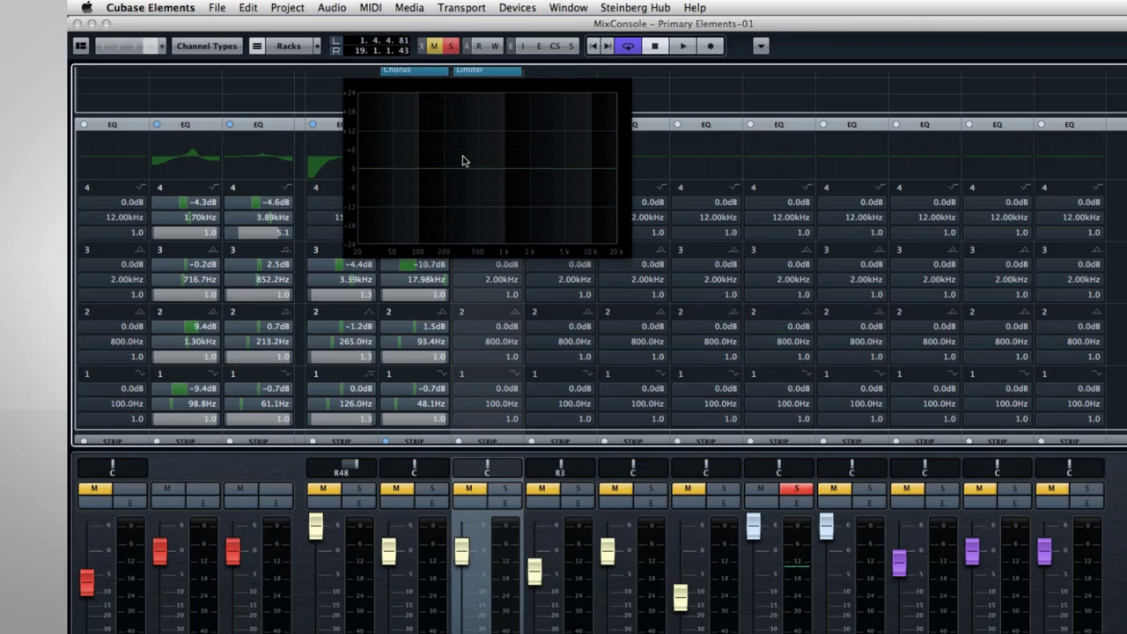
left_click_drag(463, 166, 556, 192)
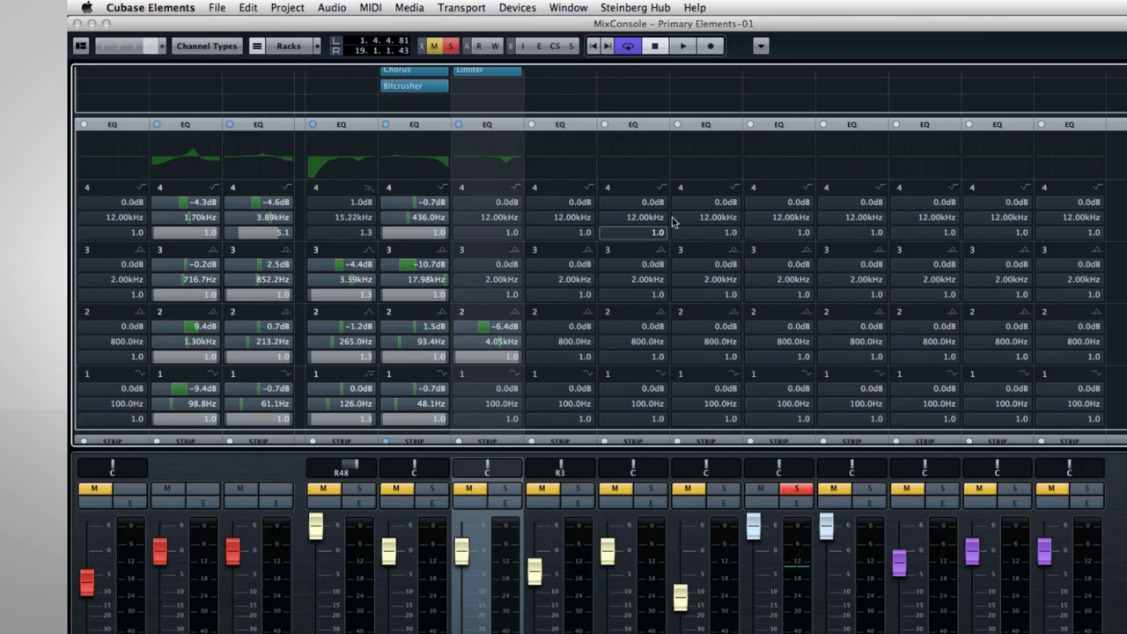
left_click_drag(509, 206, 456, 206)
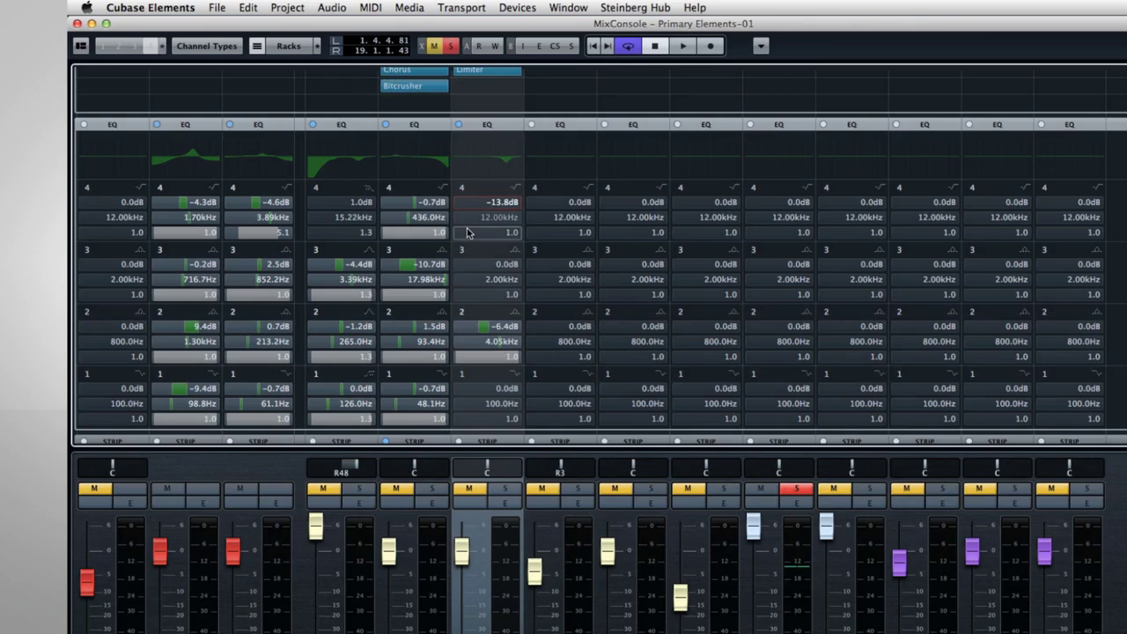
left_click(459, 188)
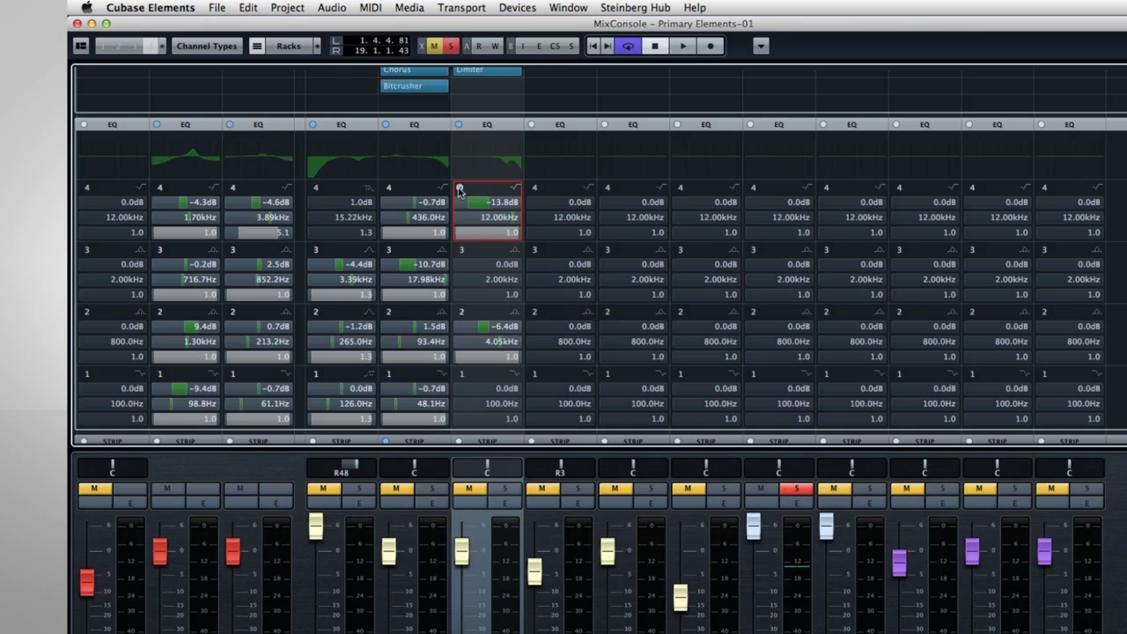
left_click(515, 186)
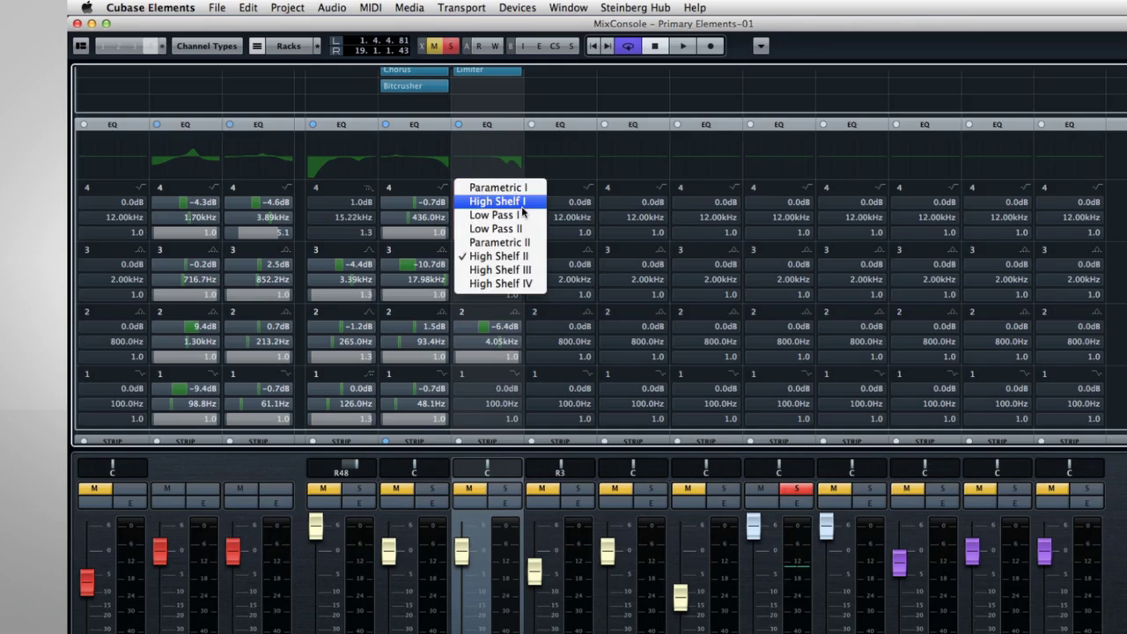
left_click(490, 230)
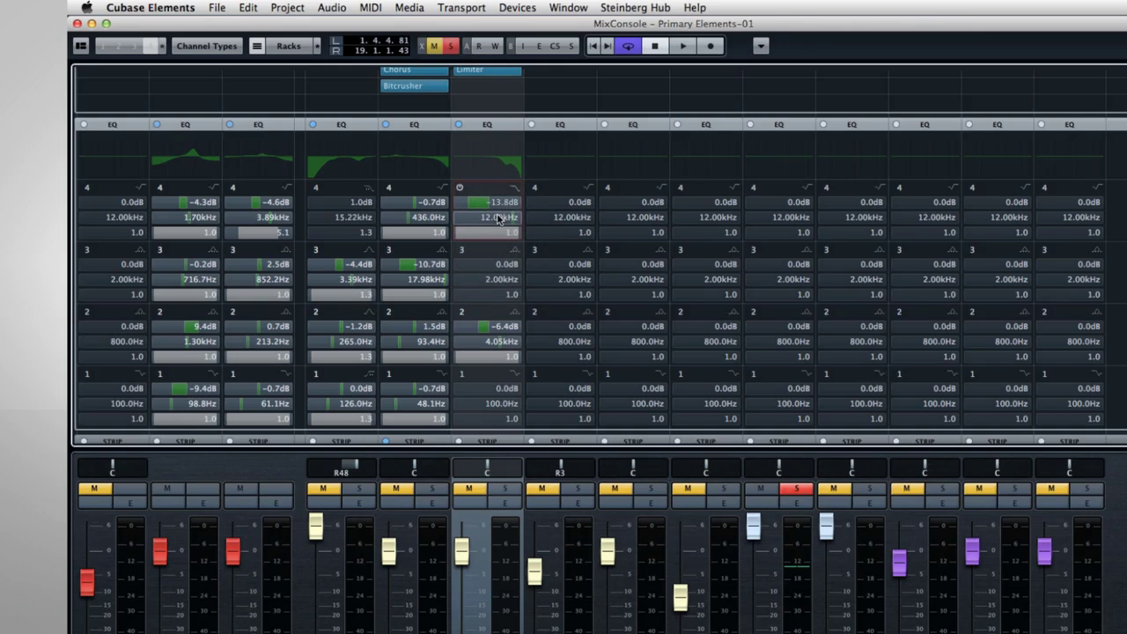
left_click_drag(499, 219, 518, 242)
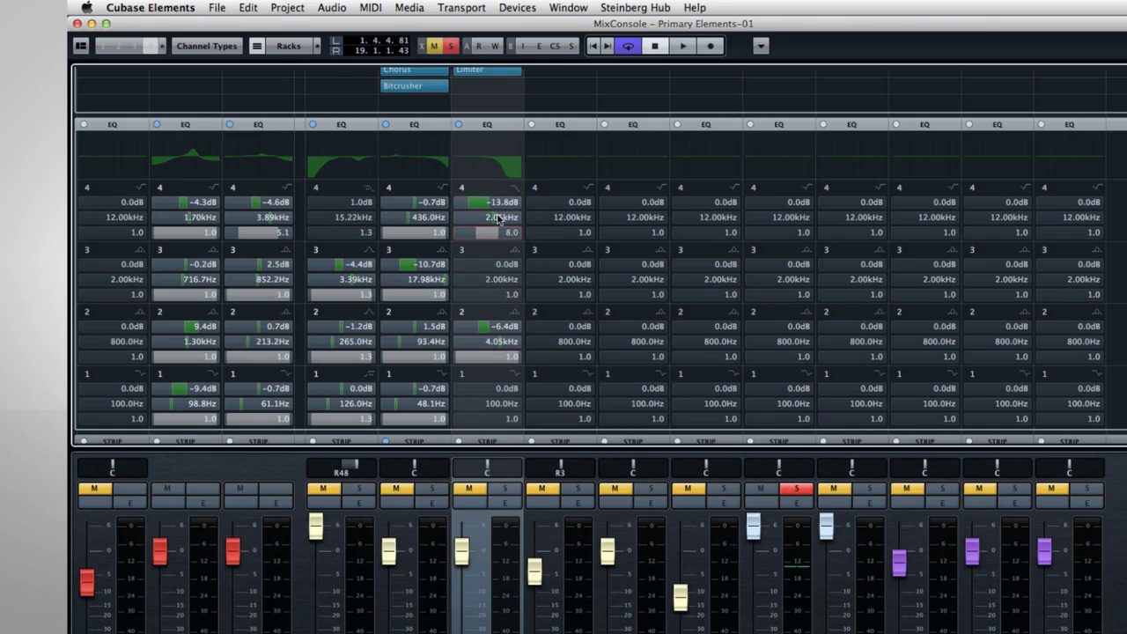
Step: Bypass channel 6's EQ and audition presets such as Backing Vox Male and Basic Organ
left_click(458, 125)
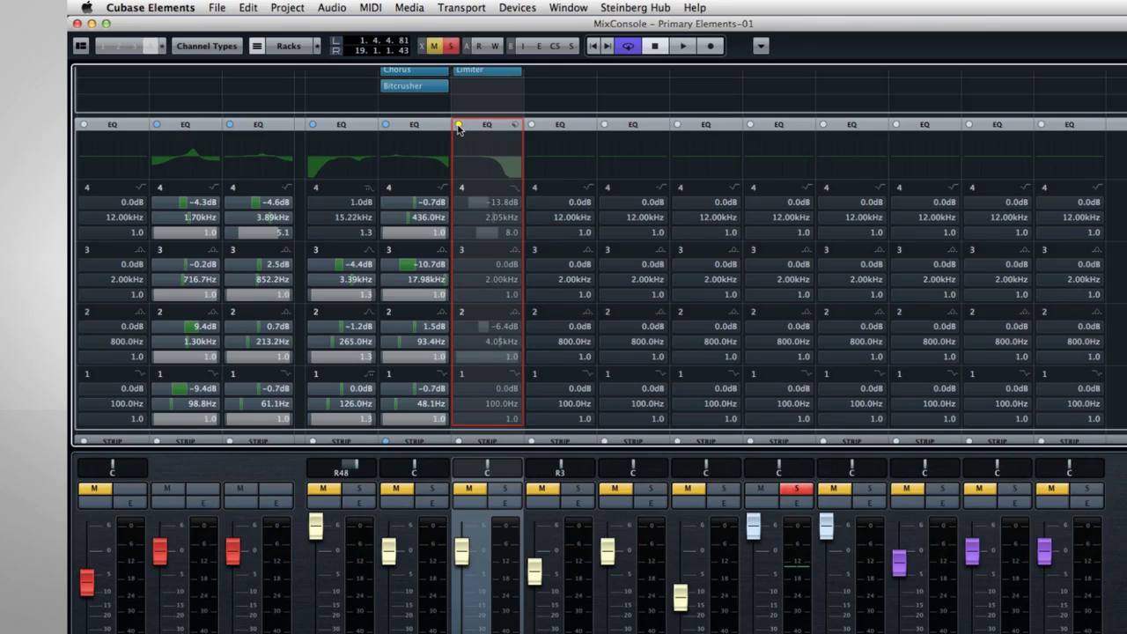
left_click(516, 126)
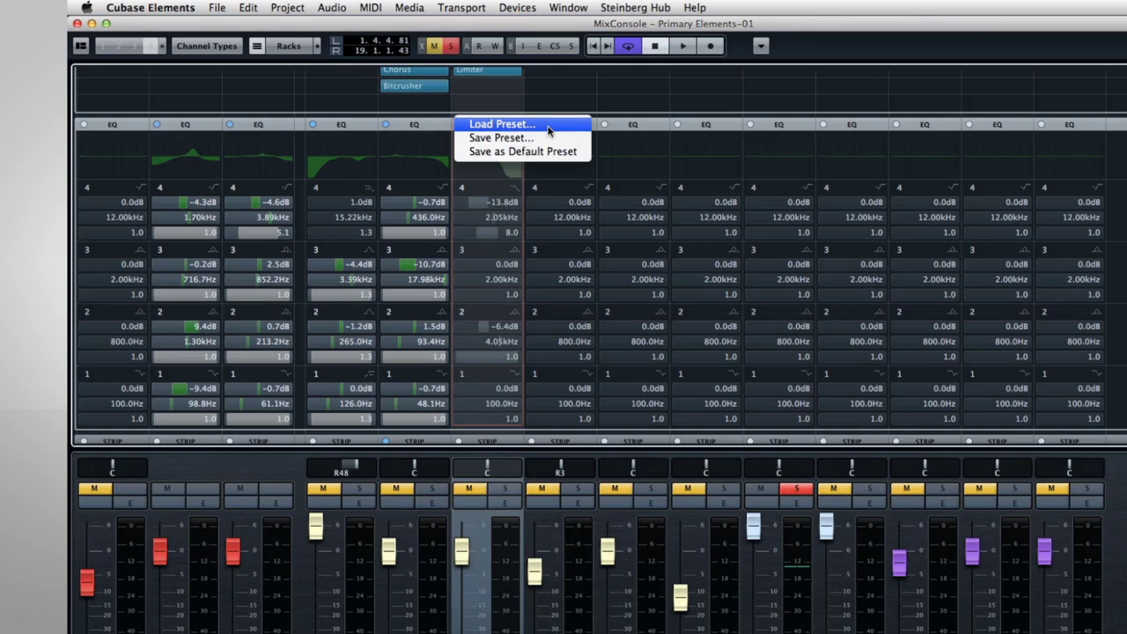
left_click(548, 130)
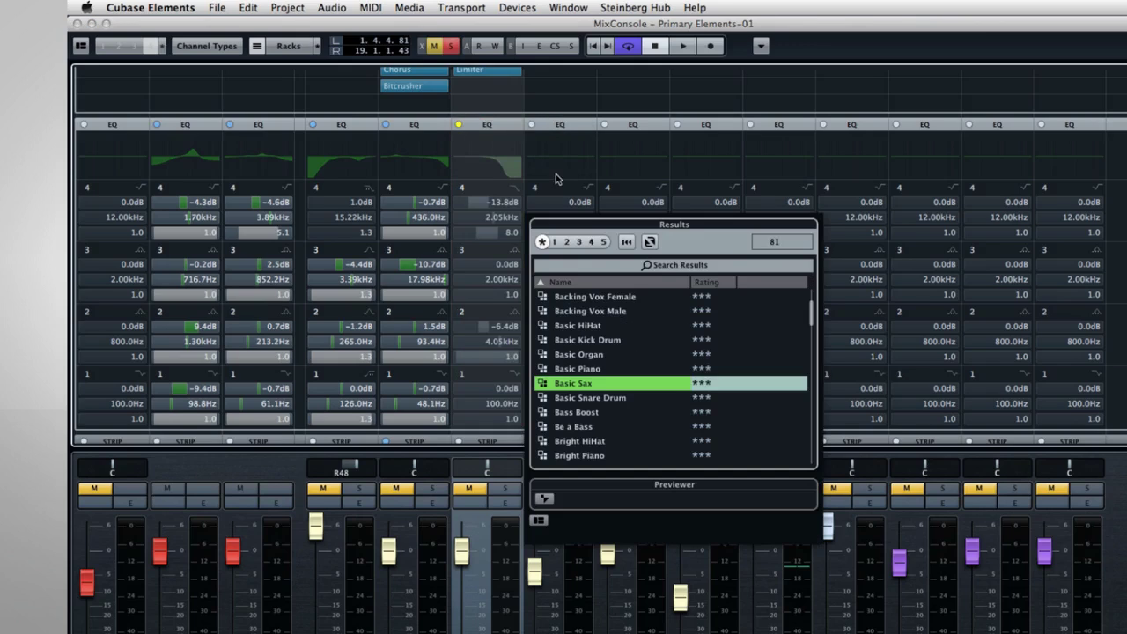
left_click(631, 310)
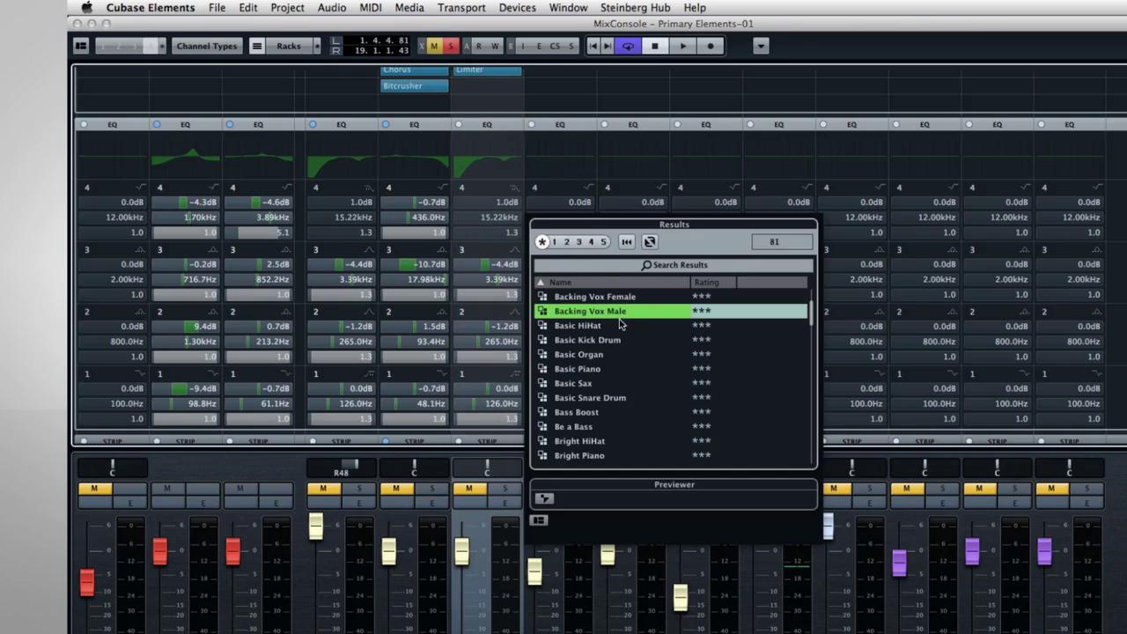
left_click(619, 325)
left_click(618, 340)
left_click(608, 355)
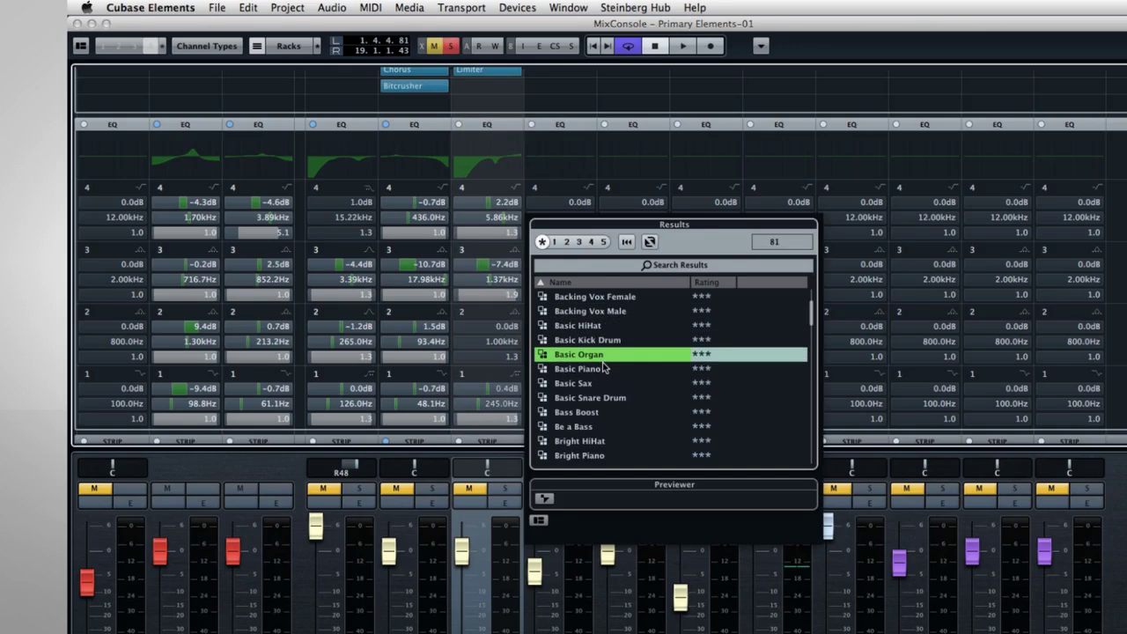
Step: Load the Basic Sax EQ preset and show the EQ 4 Gain automation track
left_click(582, 385)
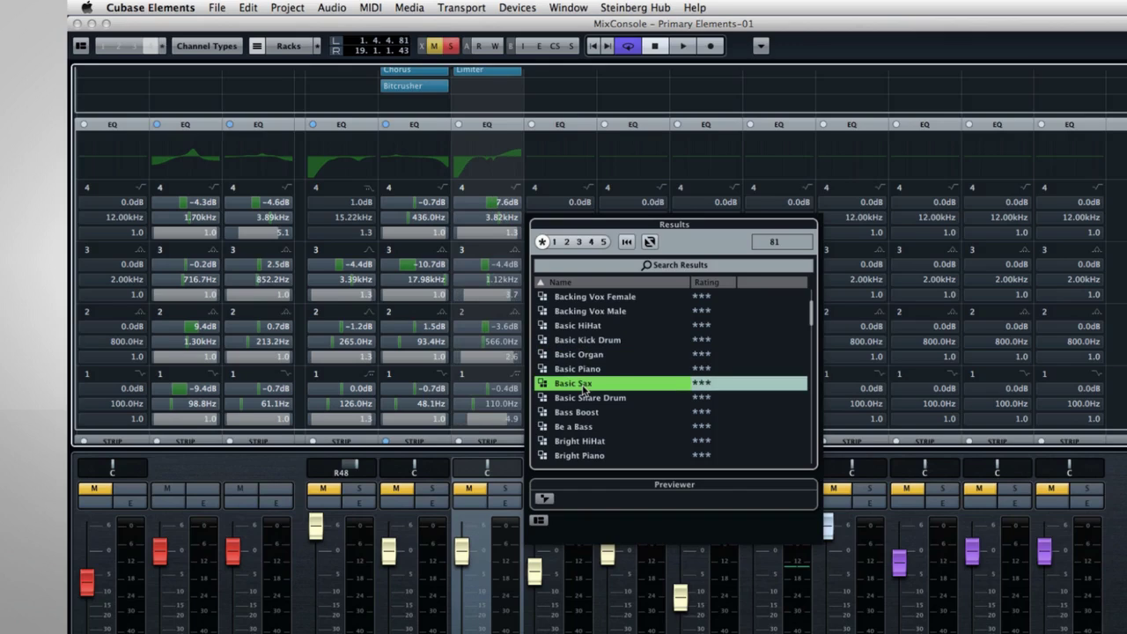
double_click(582, 388)
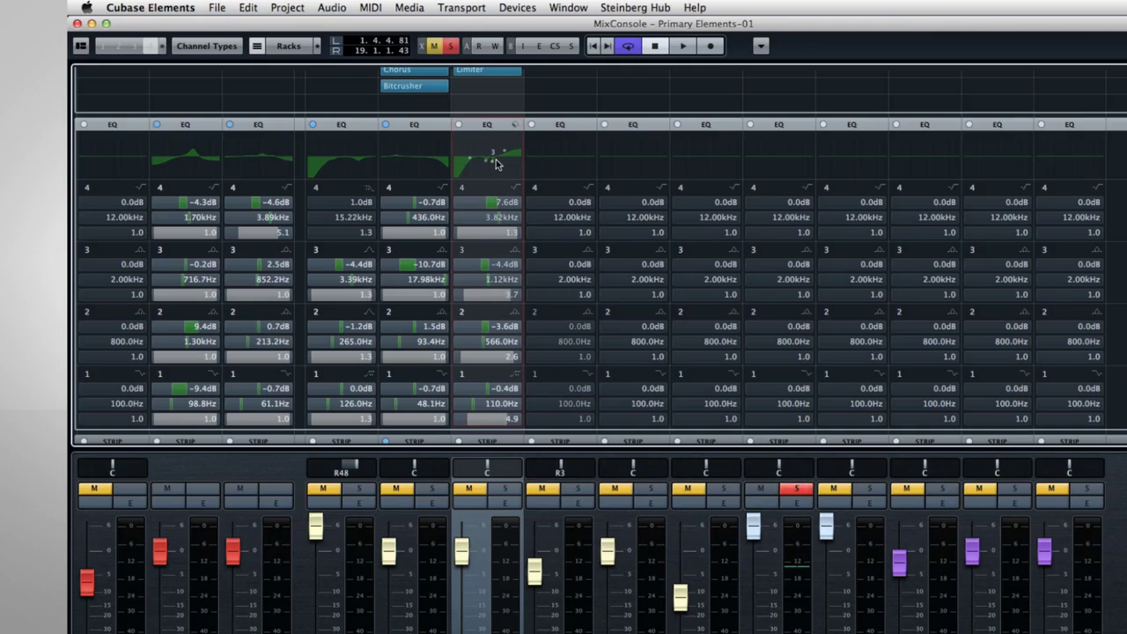
right_click(490, 205)
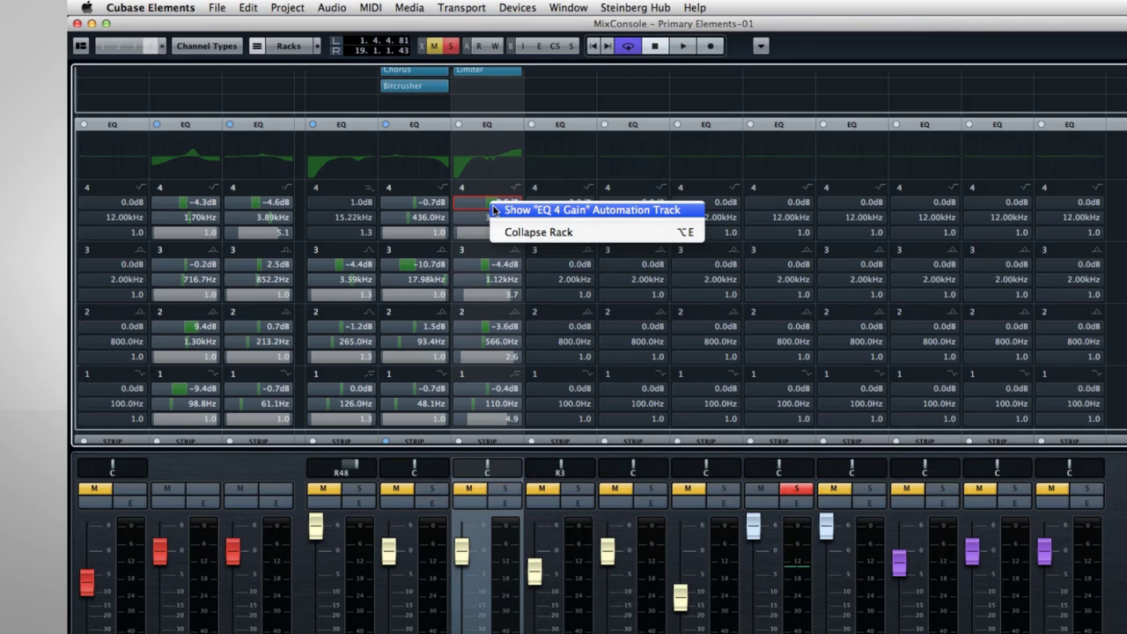
left_click(494, 209)
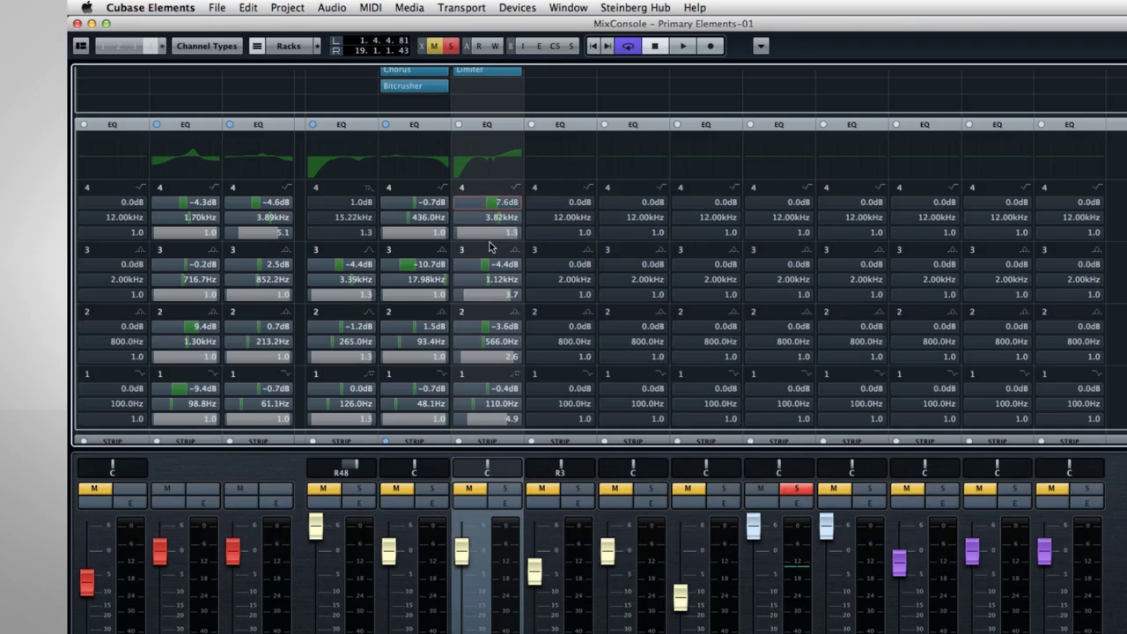
Step: Load Noise Gate, Standard Compressor and EnvelopeShaper into channel 6's strip
scroll(503, 427, "down", 5)
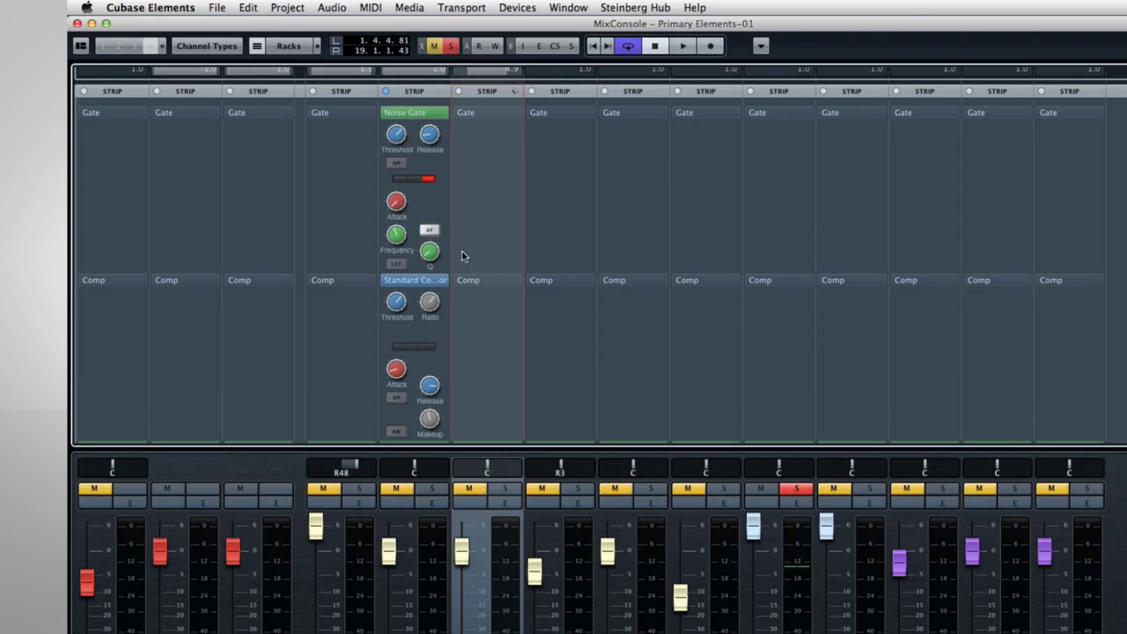
scroll(461, 184, "down", 4)
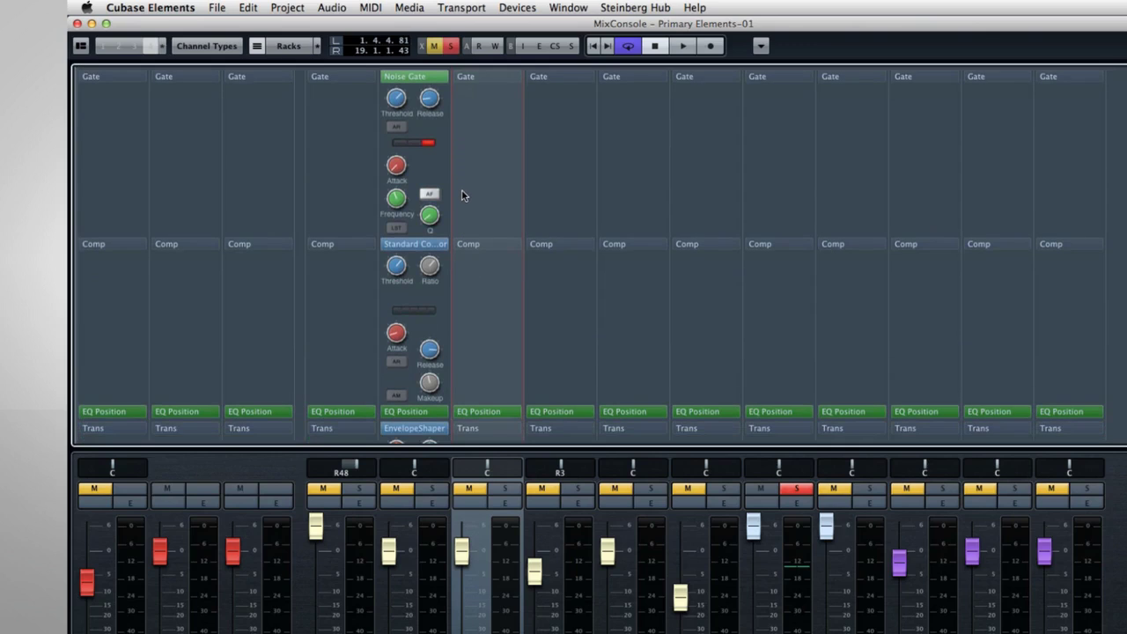
scroll(464, 197, "down", 5)
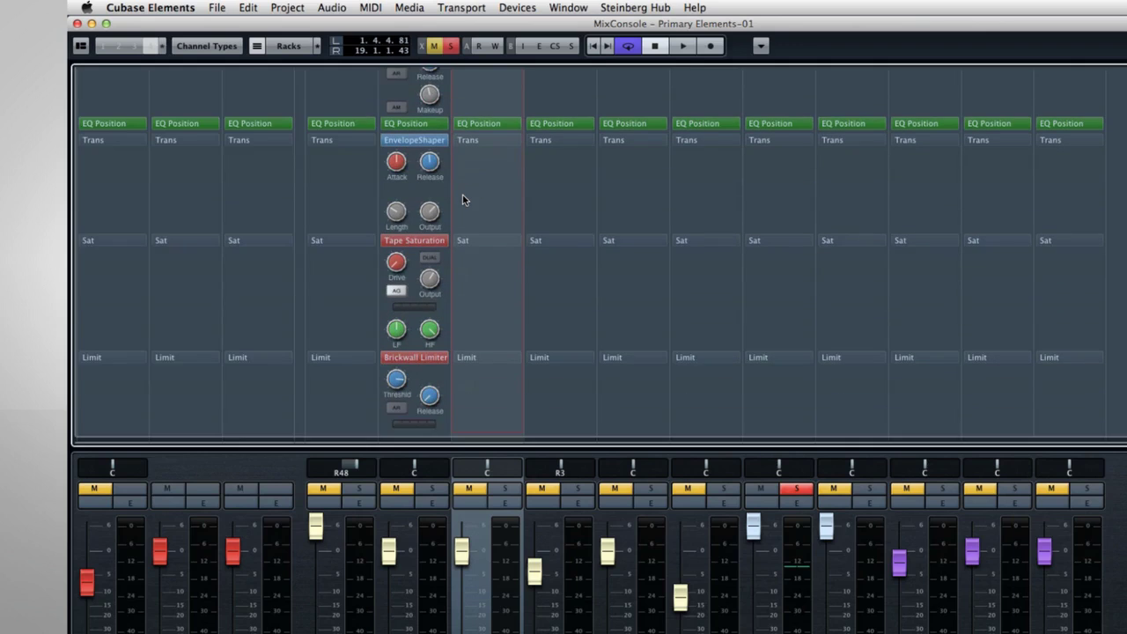
scroll(462, 199, "up", 8)
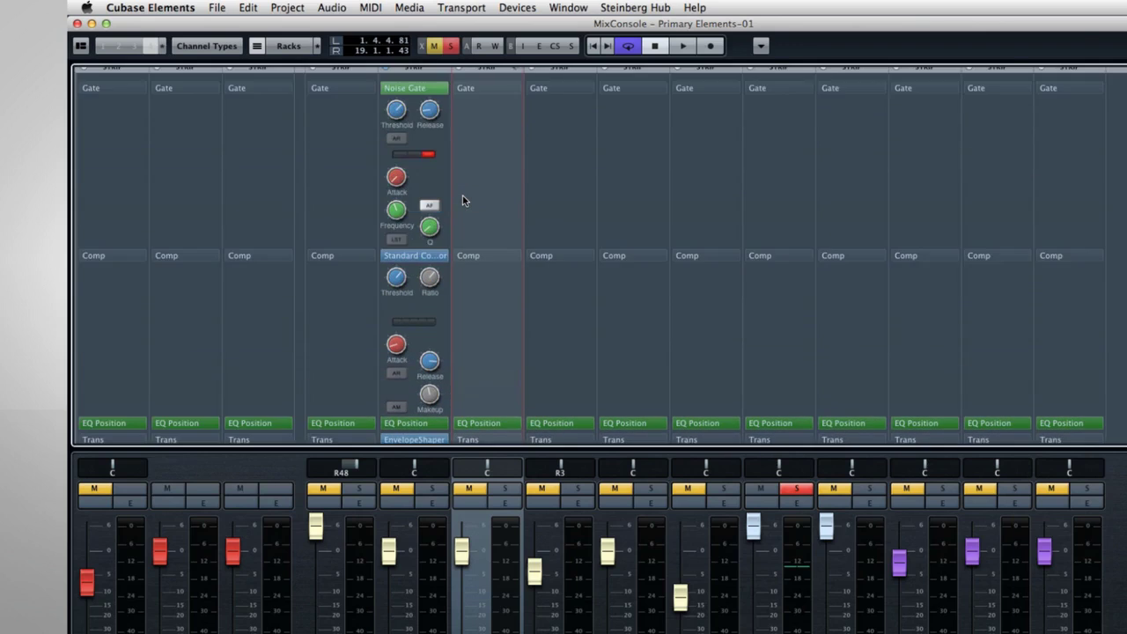
left_click(471, 194)
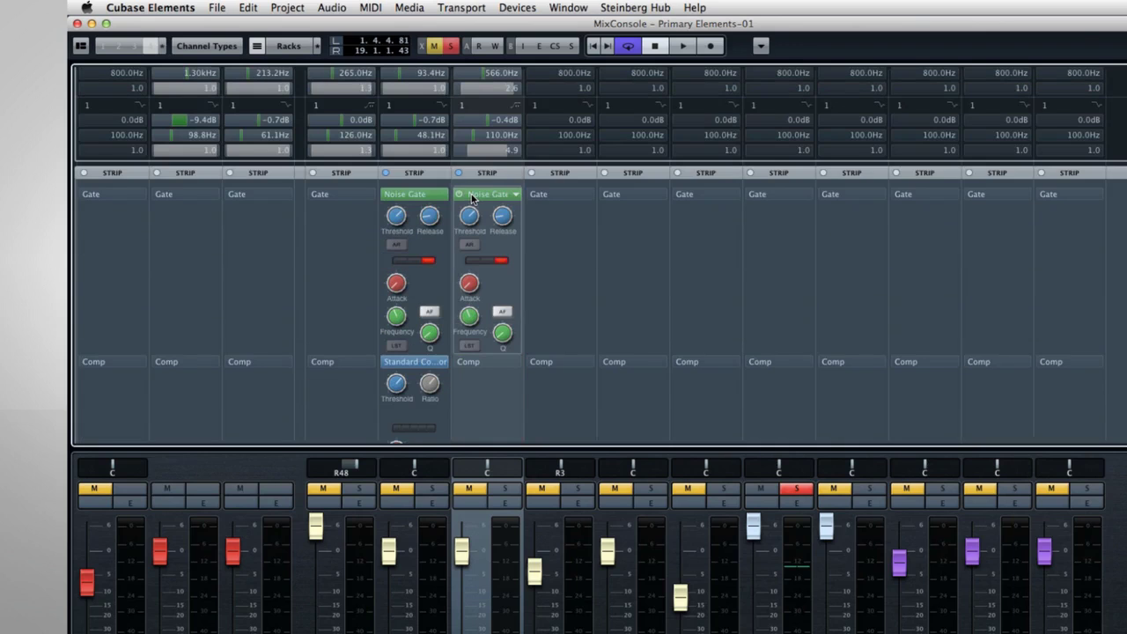
left_click(490, 361)
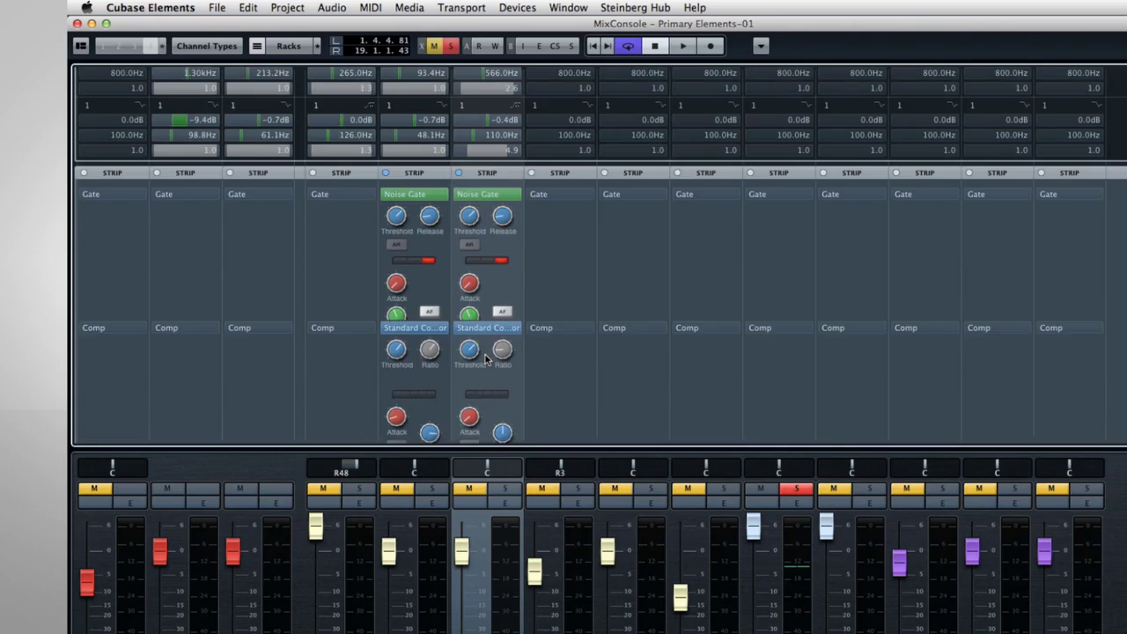
scroll(489, 352, "down", 4)
left_click(483, 314)
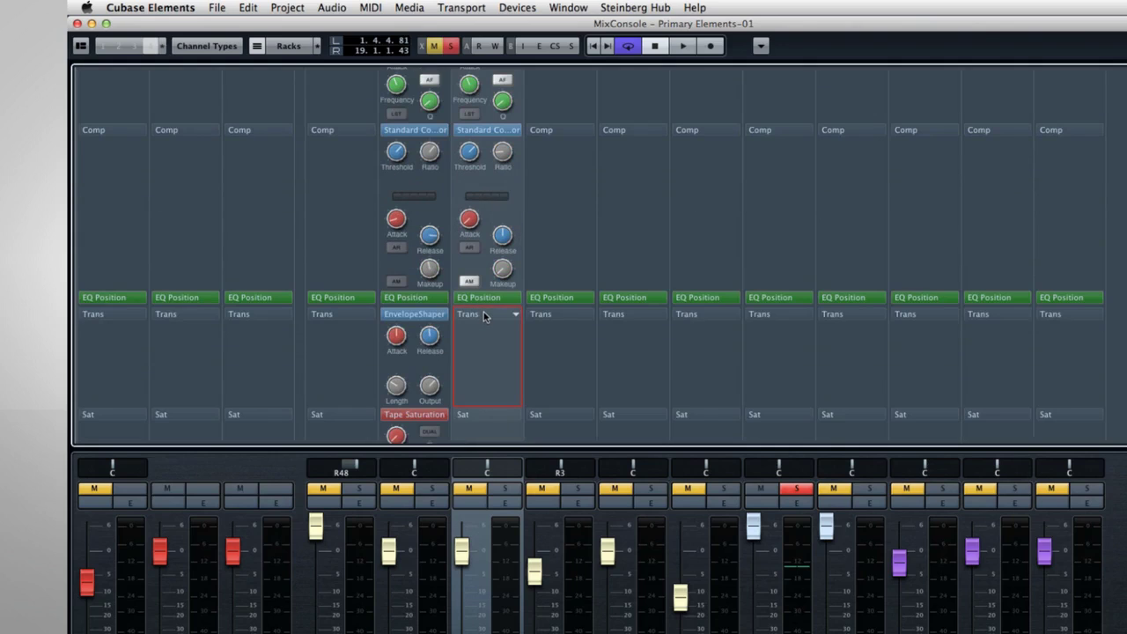
Step: Add Tube Saturation and Maximizer to channel 6's strip and move its EQ further down
scroll(483, 314, "down", 2)
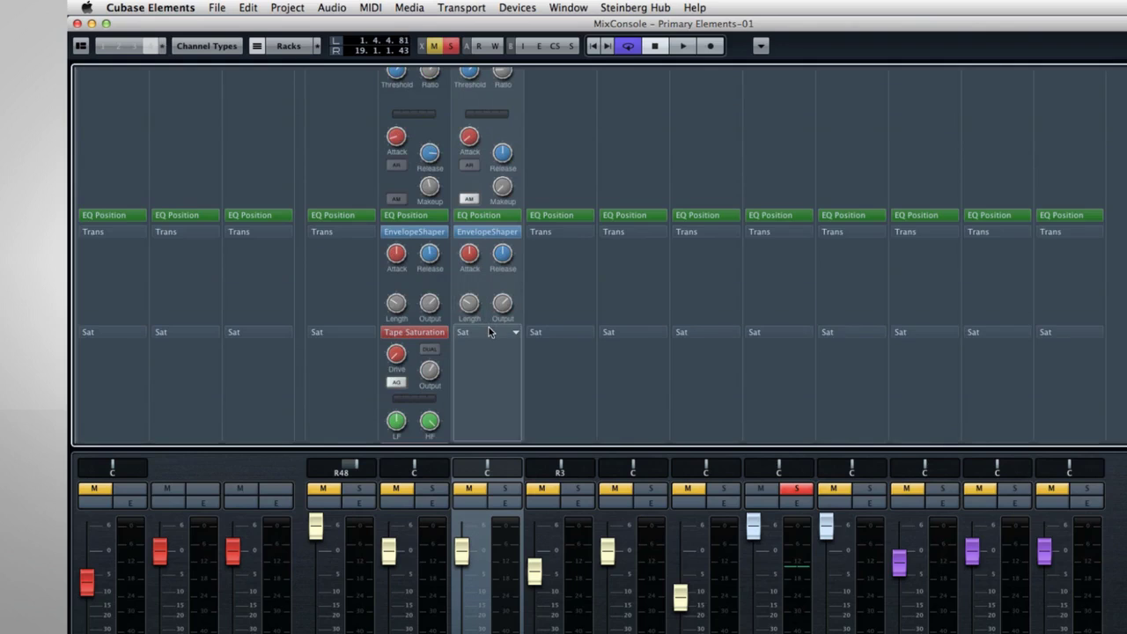
left_click(488, 326)
scroll(491, 332, "down", 3)
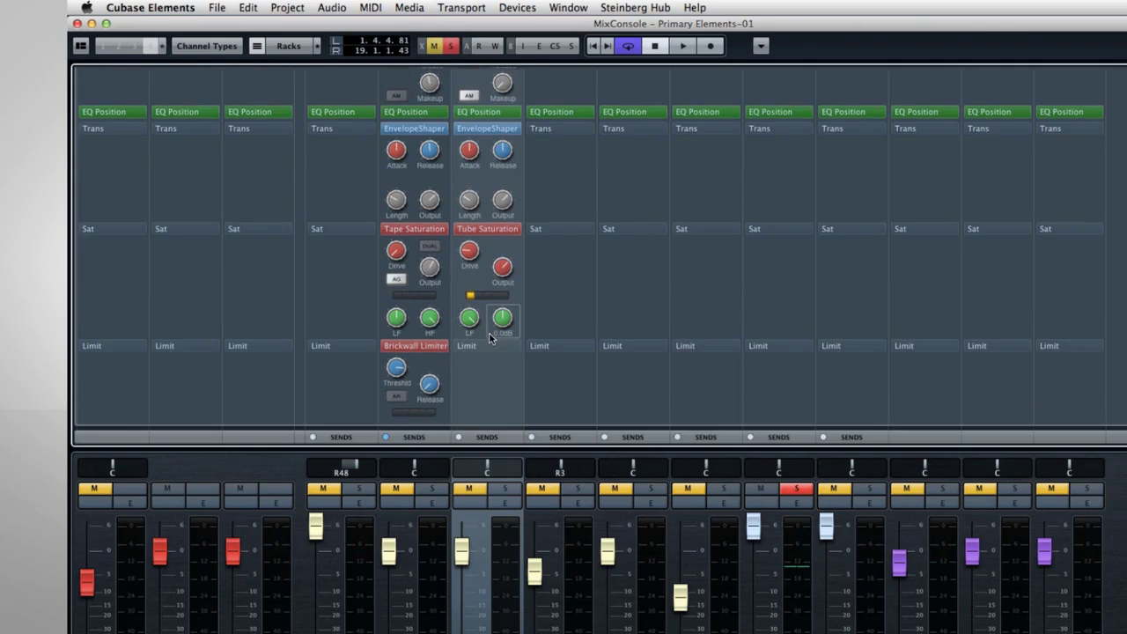
left_click(491, 343)
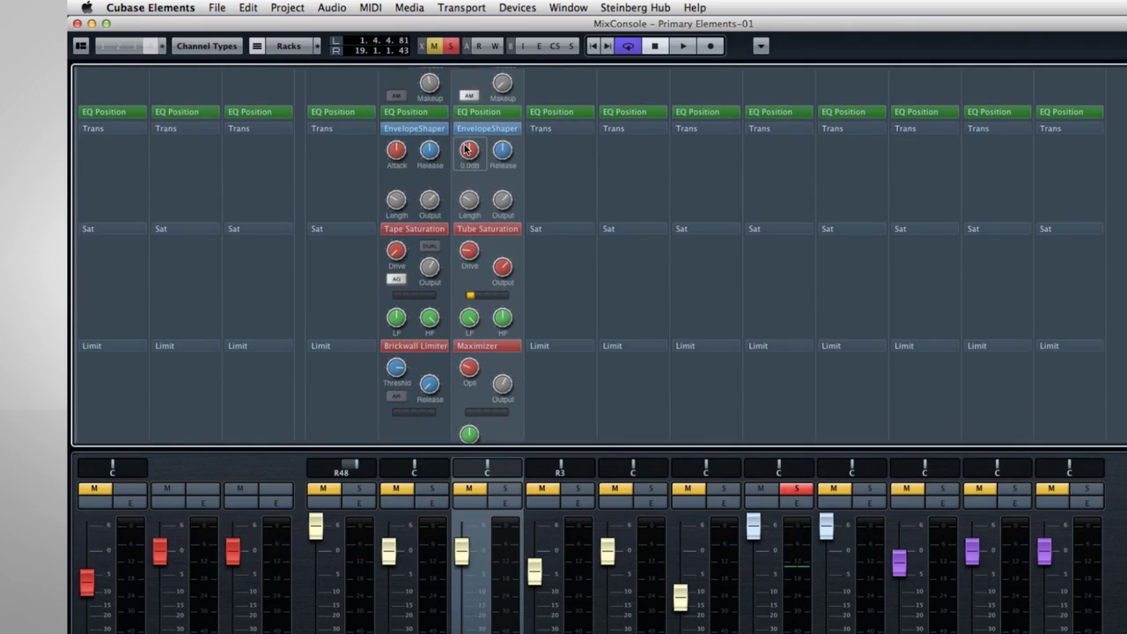
left_click_drag(466, 112, 486, 339)
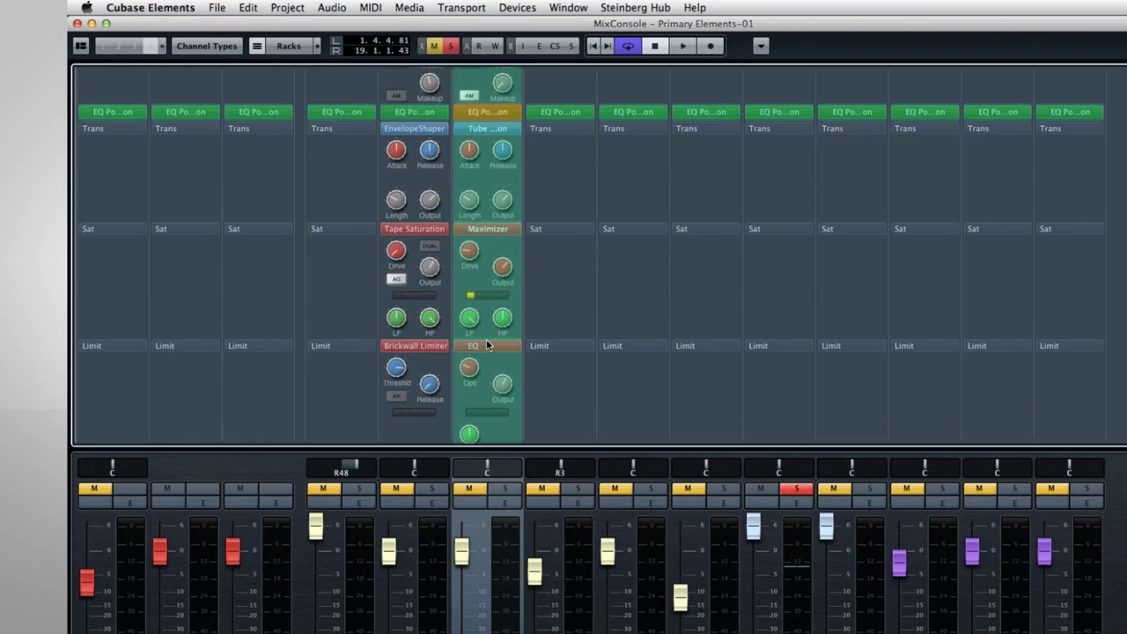
scroll(456, 296, "up", 5)
Step: Load Tube Compressor into the Comp slots of the E Piano, Perc Synth and Pad channels
scroll(456, 296, "up", 6)
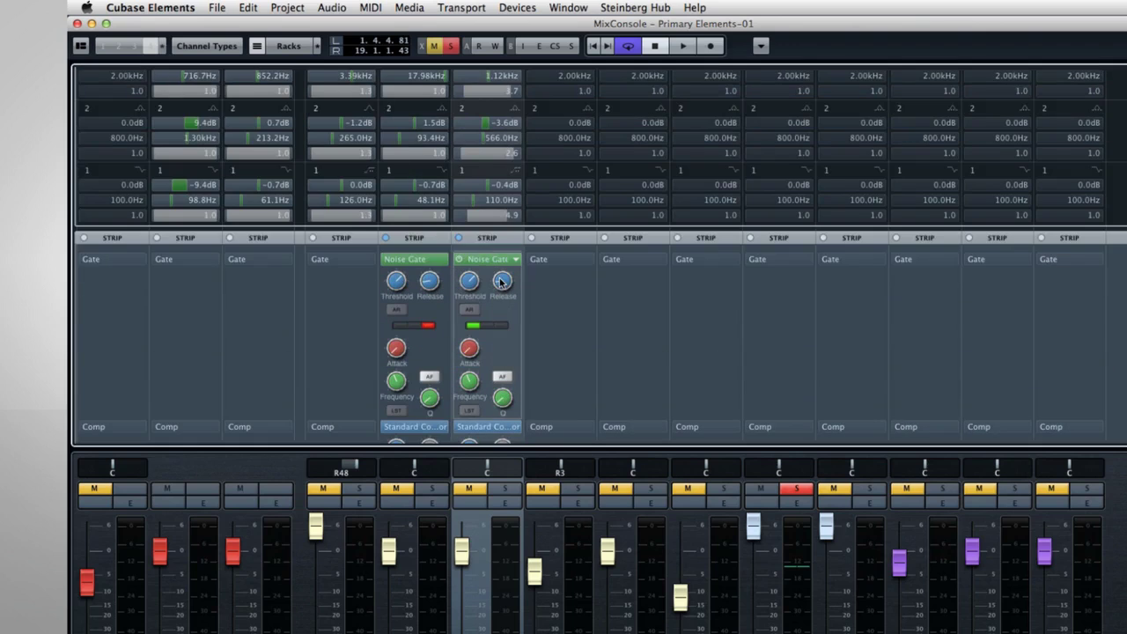
scroll(581, 335, "down", 2)
scroll(567, 337, "down", 3)
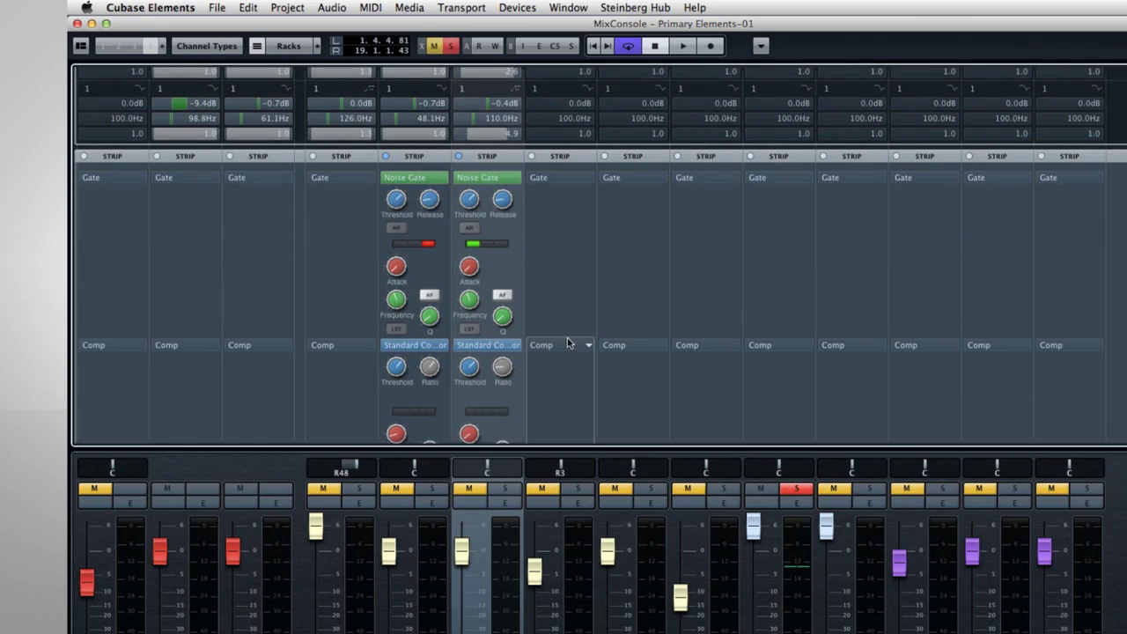
left_click(543, 302)
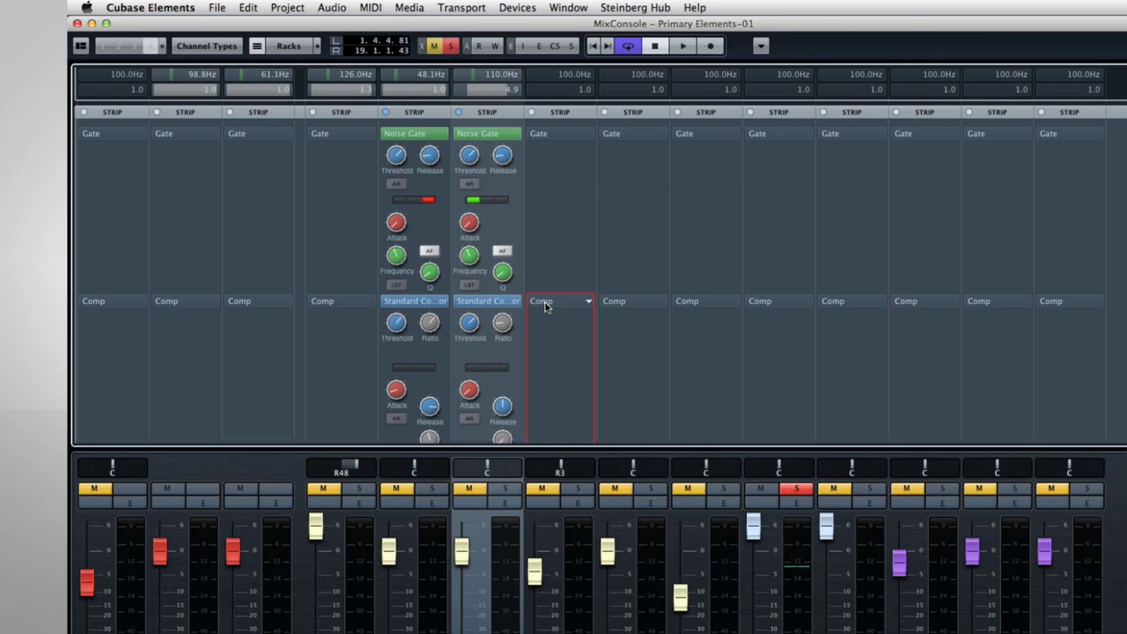
left_click(587, 302)
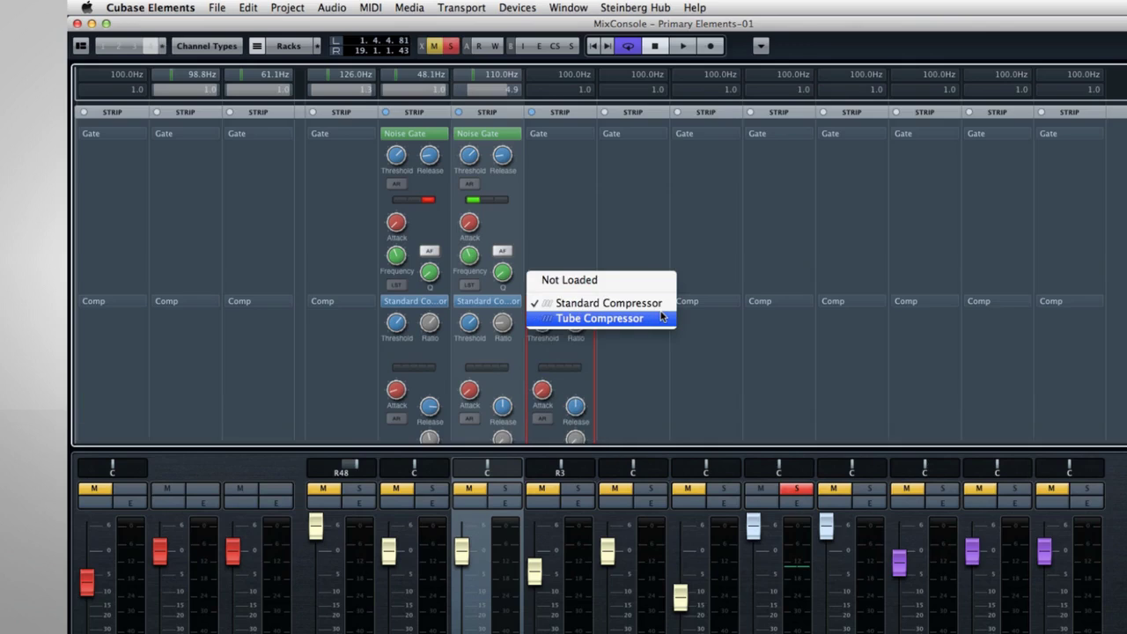
left_click(661, 317)
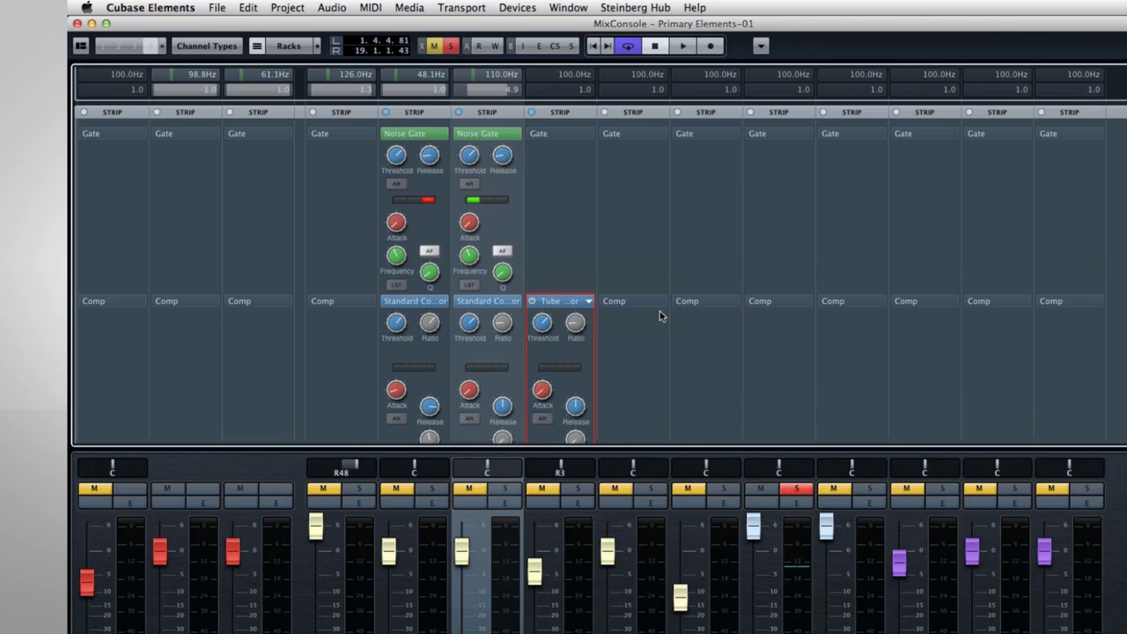
scroll(659, 312, "down", 3)
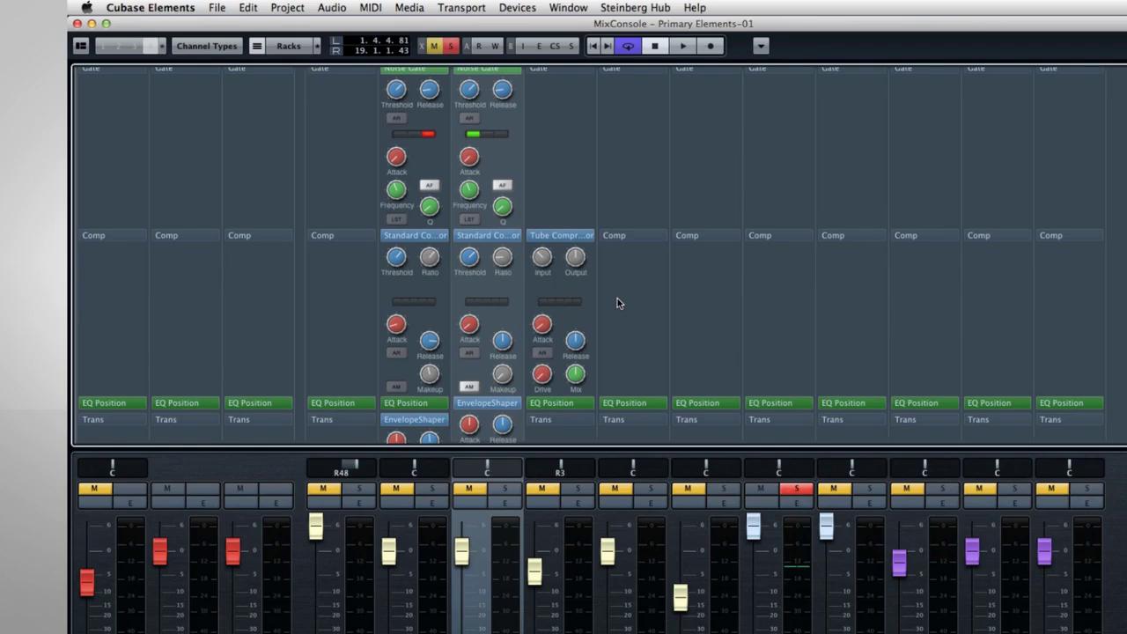
mouse_move(637, 233)
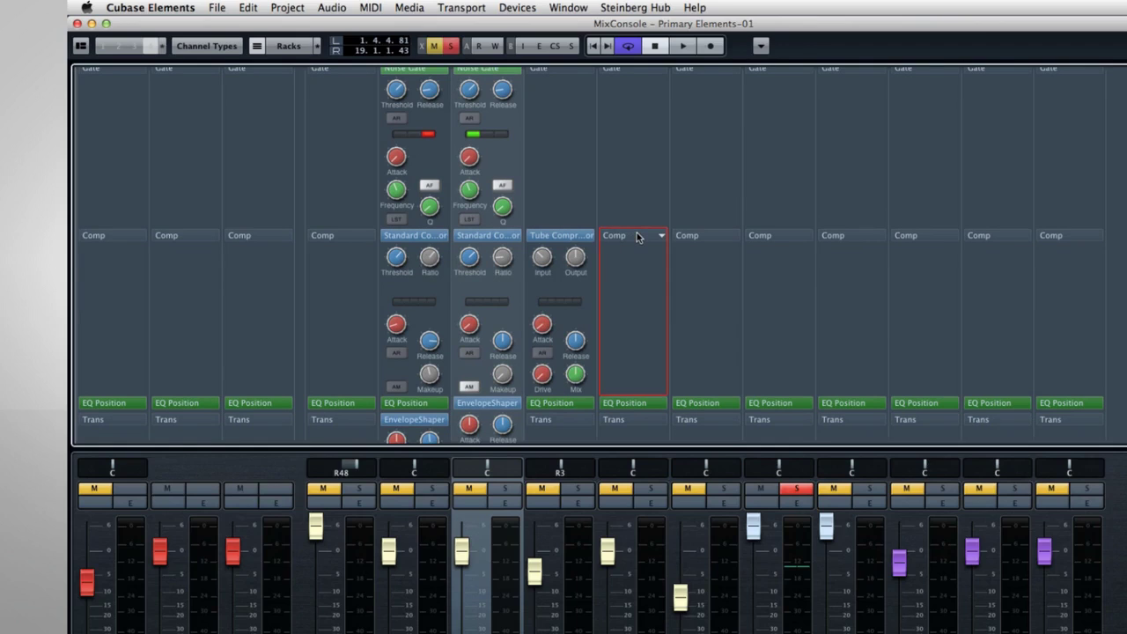
left_click_drag(636, 236, 636, 232)
left_click(710, 235)
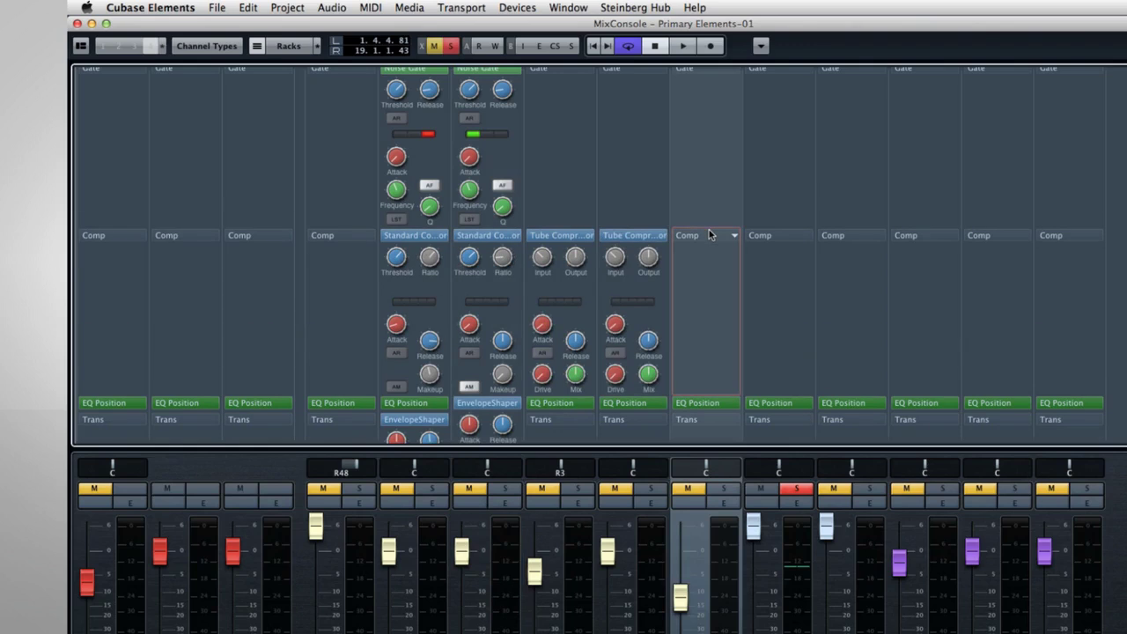
left_click(710, 235)
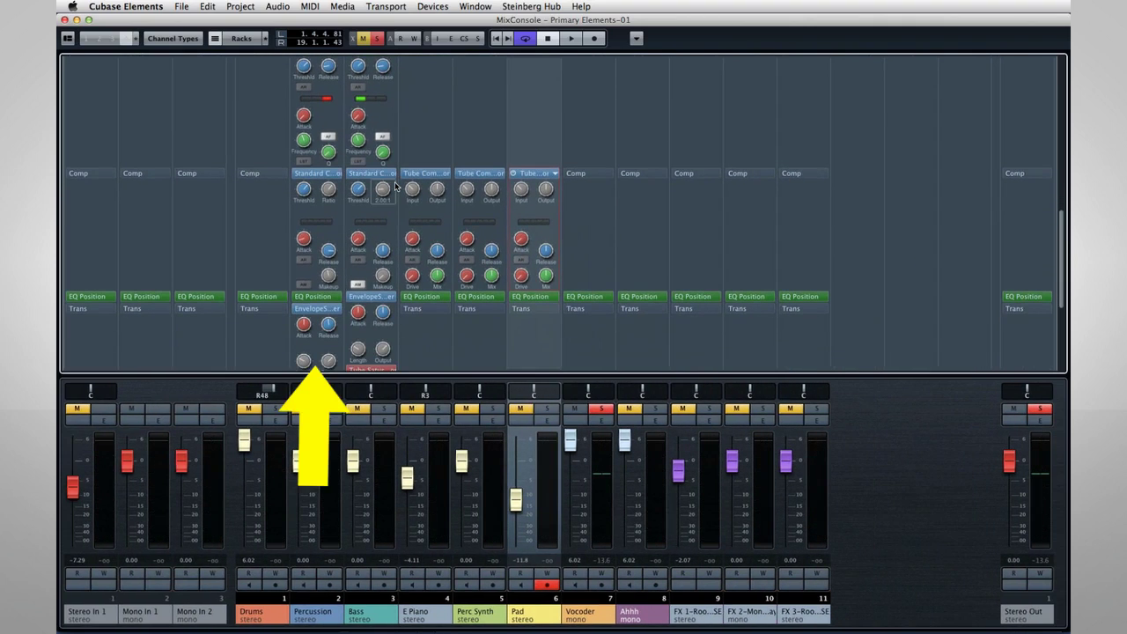
Step: Open the Operation Manual PDF from Help > Documentation
scroll(395, 187, "down", 5)
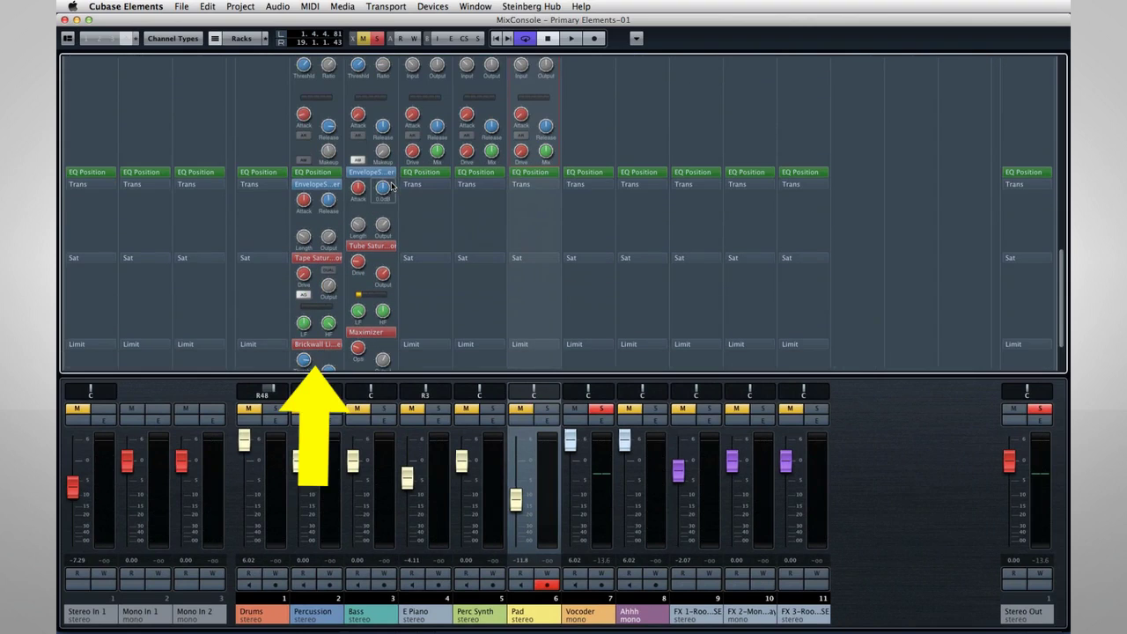
scroll(345, 186, "down", 4)
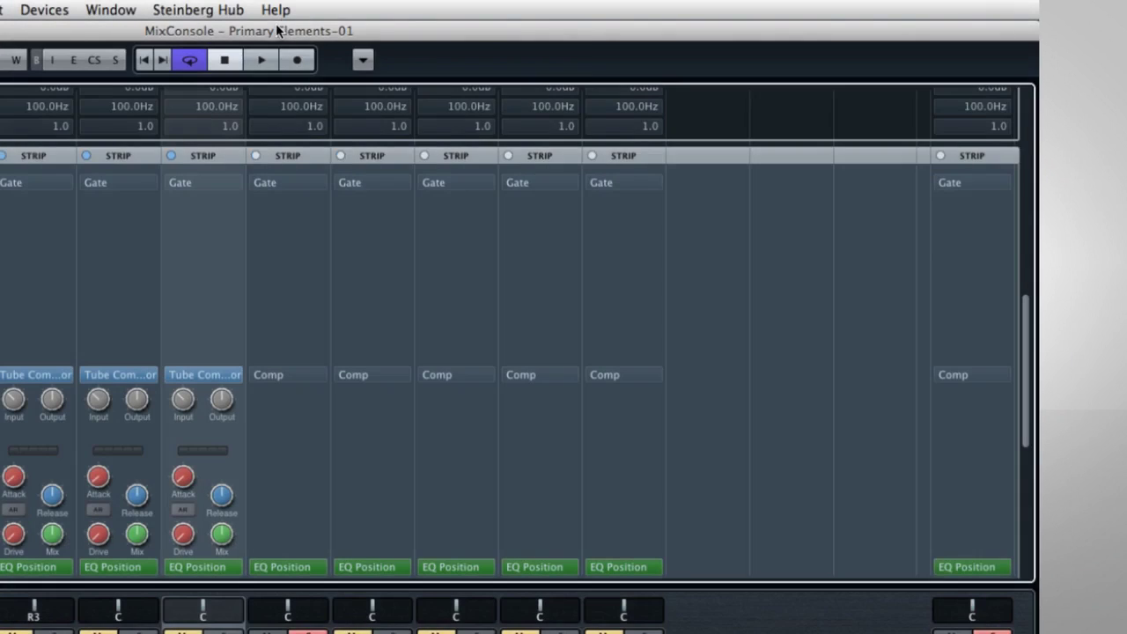
left_click(275, 10)
mouse_move(273, 62)
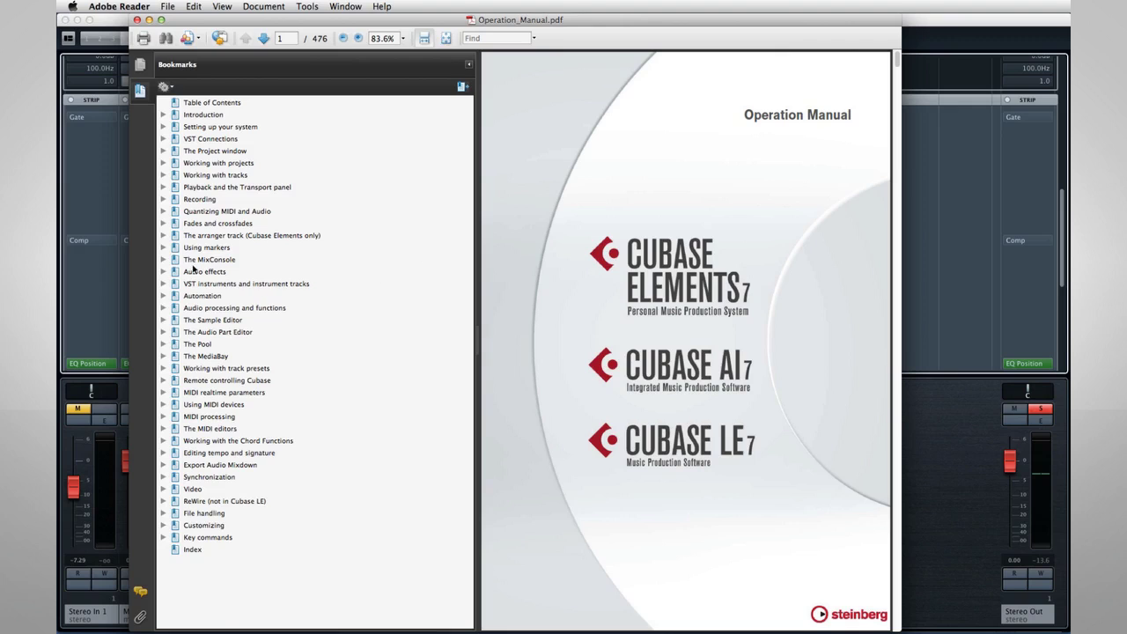
left_click(164, 260)
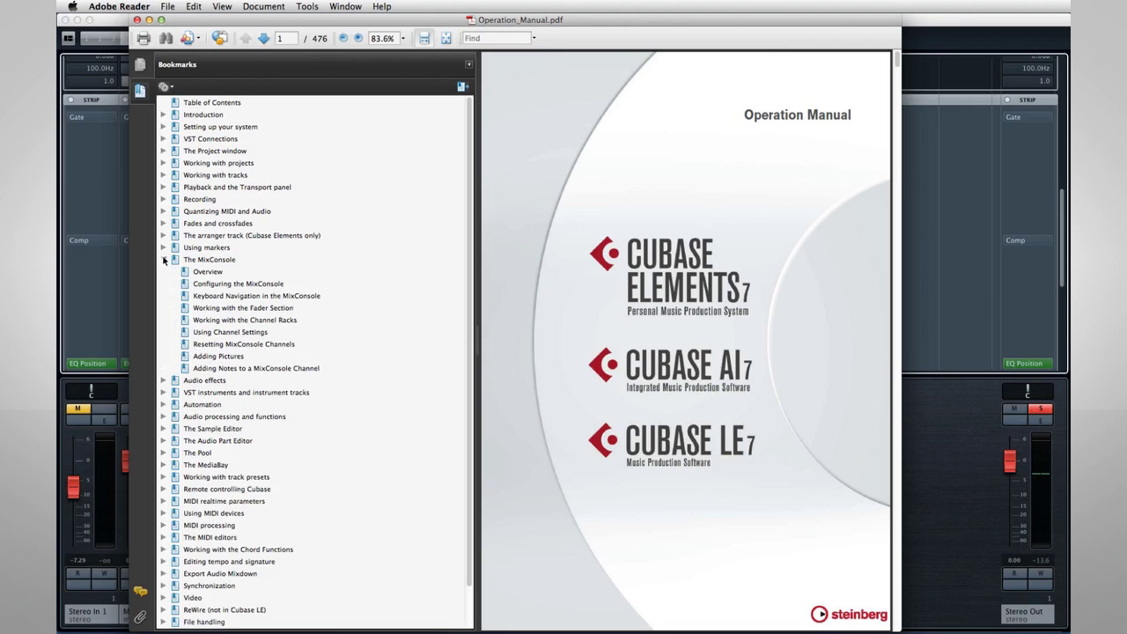
Step: Jump to Working with the Channel Racks and read on to Using Channel Strip Modules, page 160
left_click(204, 321)
scroll(557, 334, "down", 15)
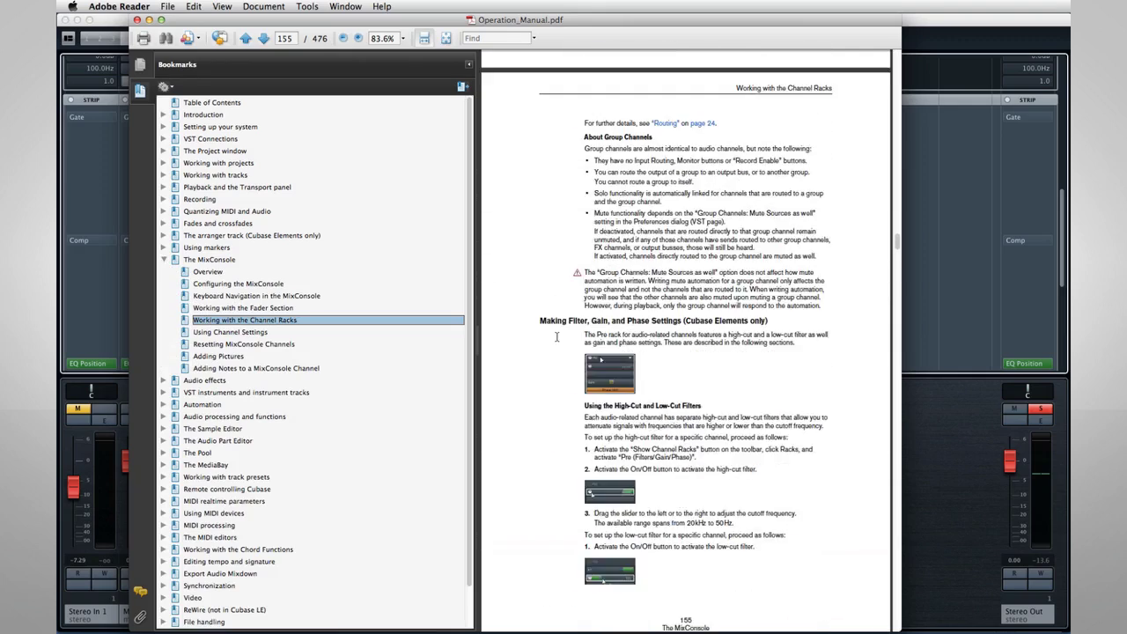
scroll(554, 335, "down", 20)
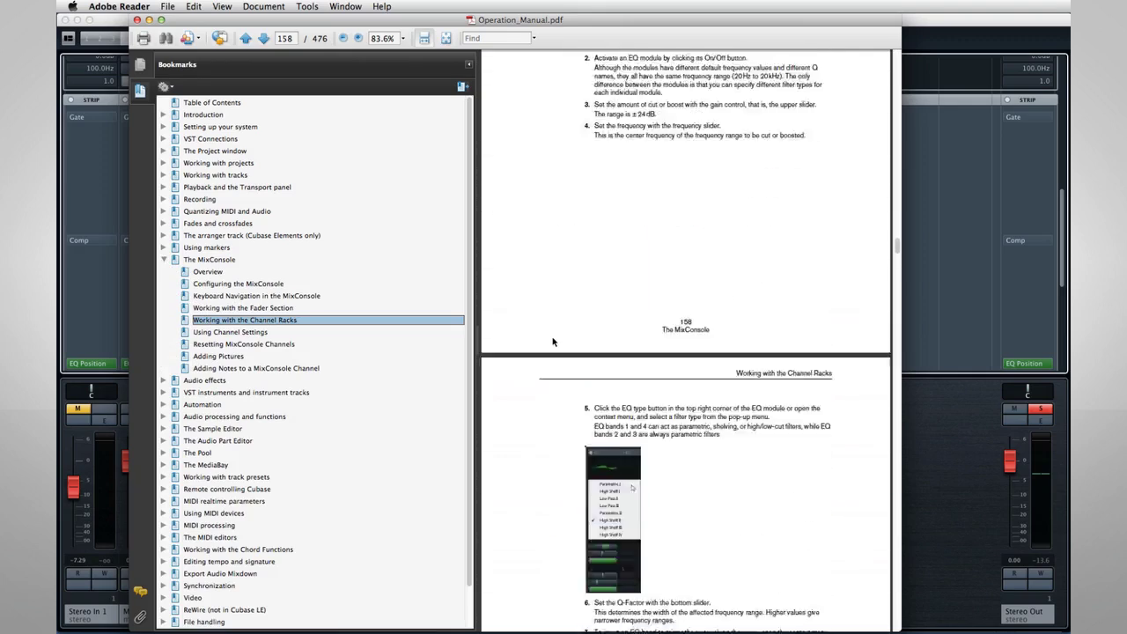
scroll(553, 342, "down", 12)
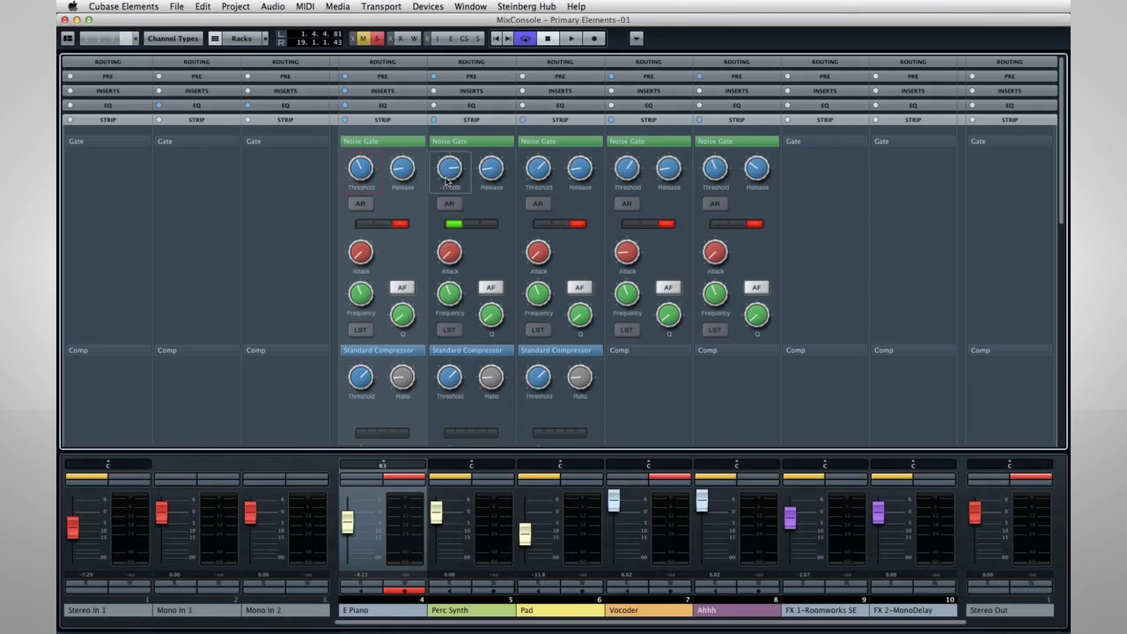
Step: Lower the Noise Gate thresholds on the Perc Synth, Pad and Vocoder channels
left_click_drag(447, 167, 454, 226)
left_click_drag(538, 168, 560, 220)
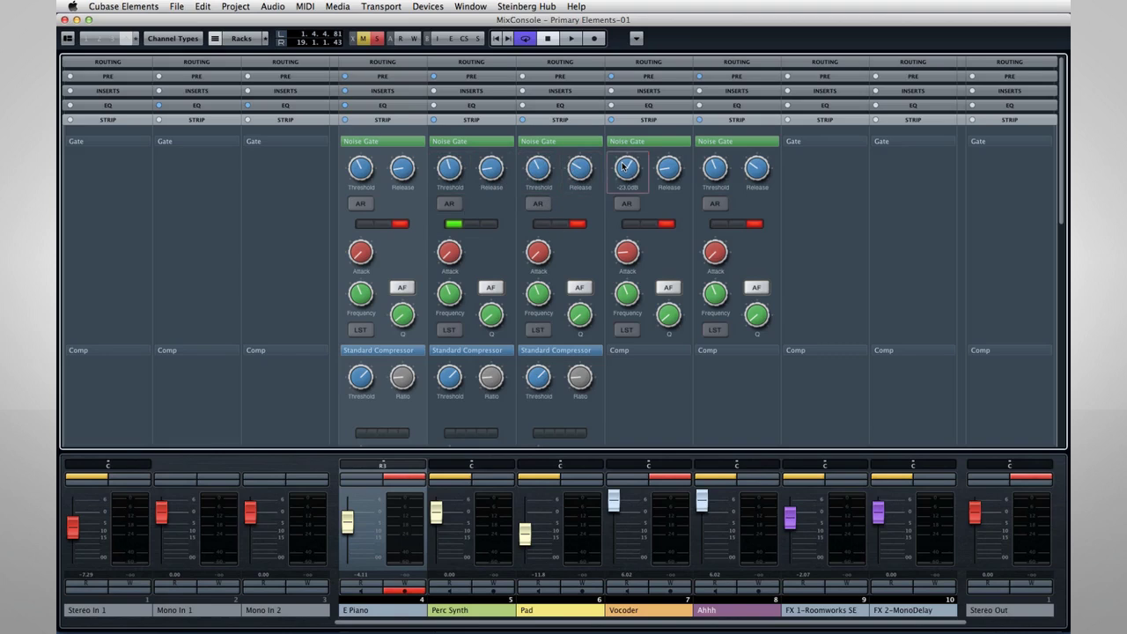
left_click_drag(619, 177, 627, 197)
Step: Turn on auto release for the Vocoder and Pad gates and toggle Pad's auto filter off and on
left_click(629, 203)
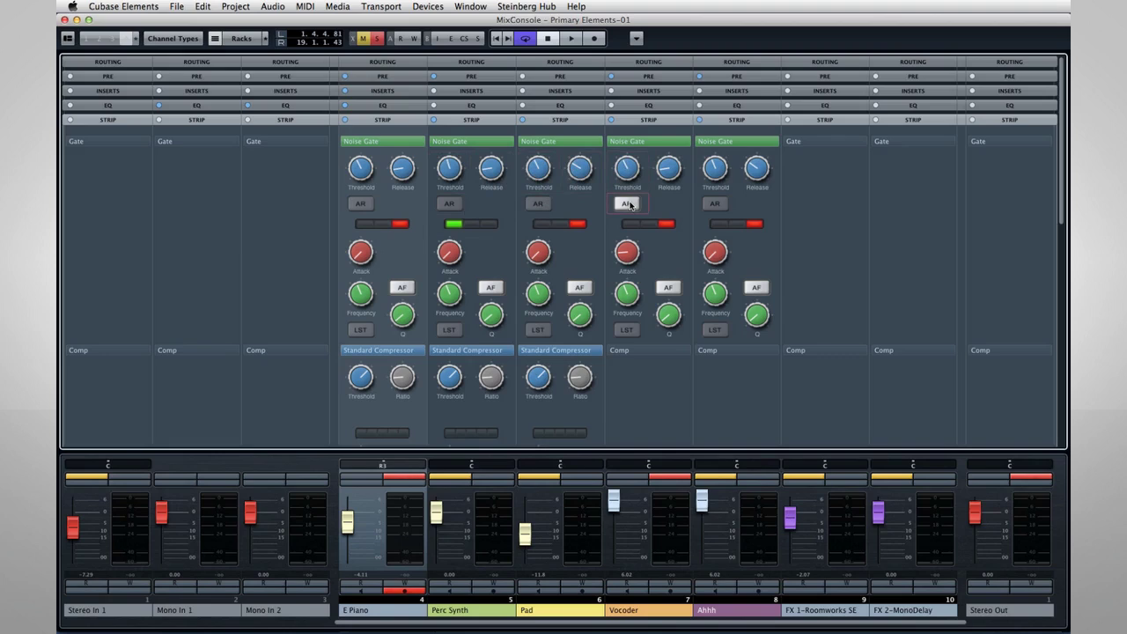
left_click(539, 205)
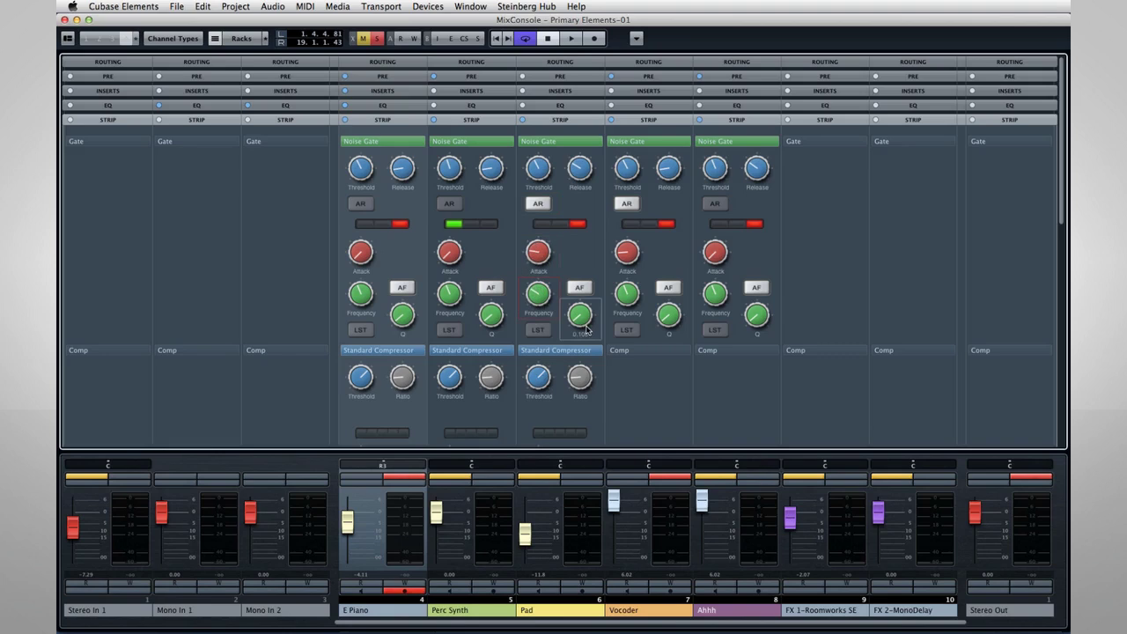
left_click(576, 289)
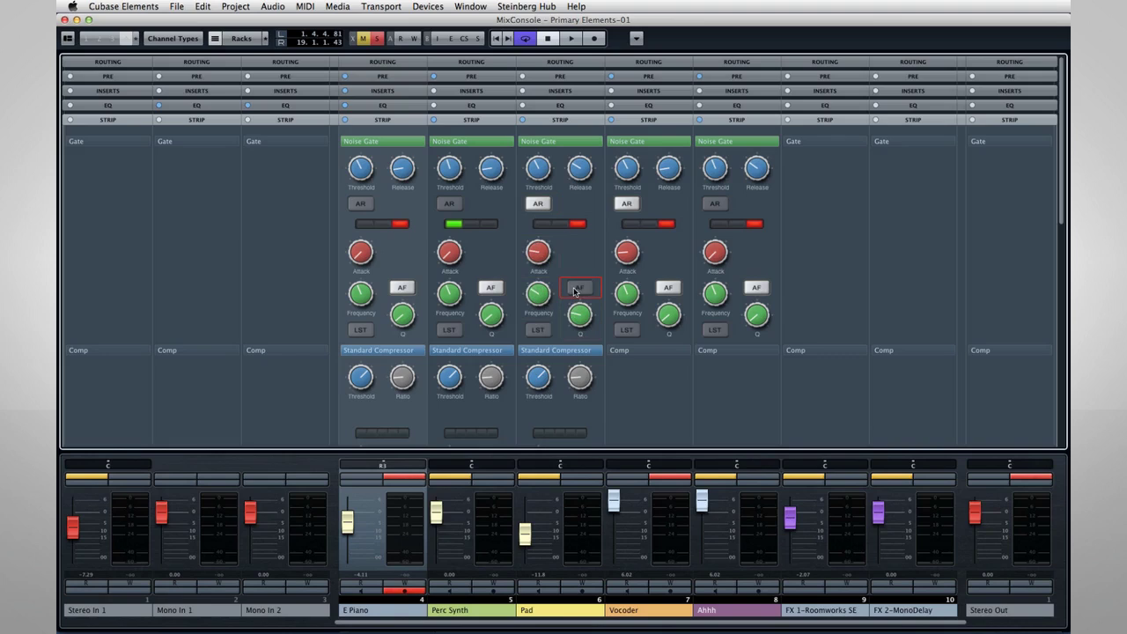
left_click(577, 288)
Step: Select the Pad, Perc Synth and E Piano channels in turn
left_click(572, 254)
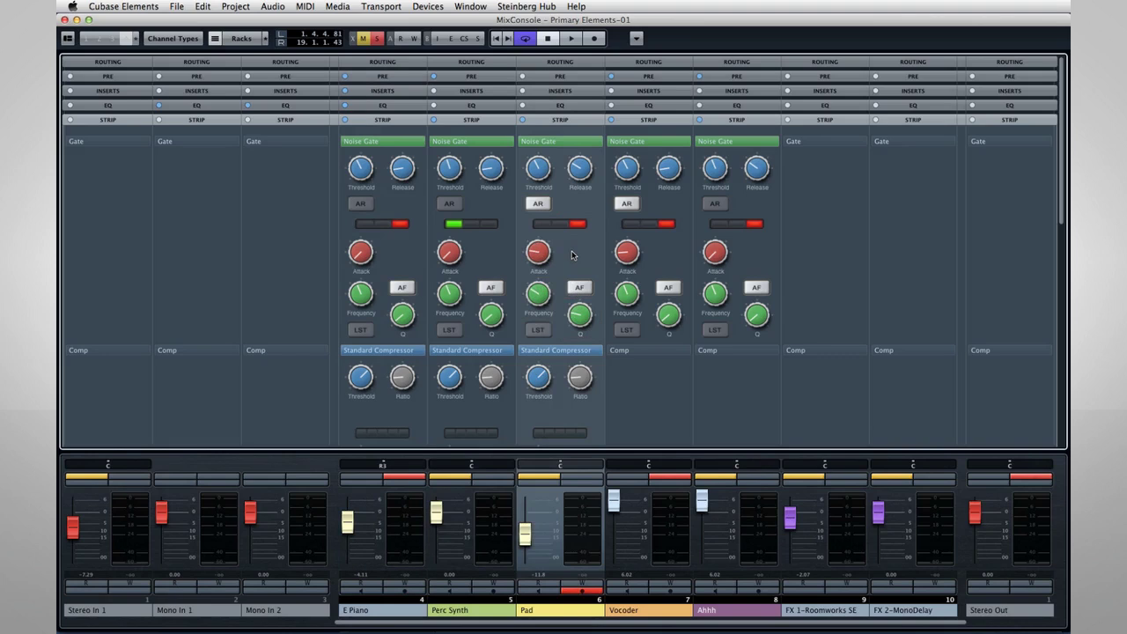
left_click(480, 250)
left_click(404, 249)
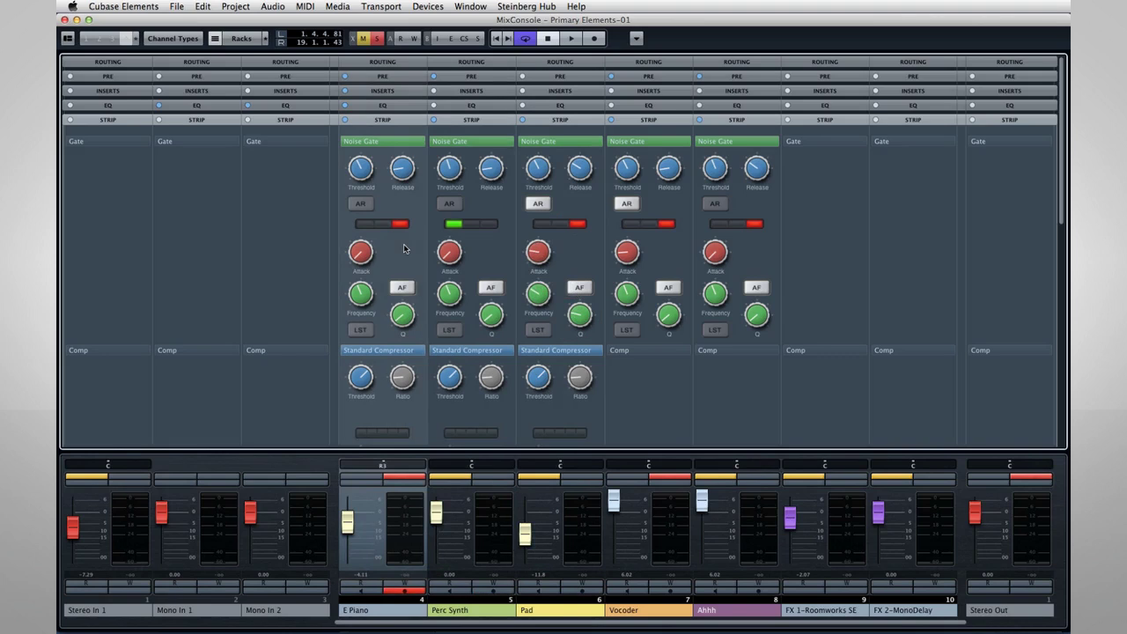
scroll(401, 253, "down", 5)
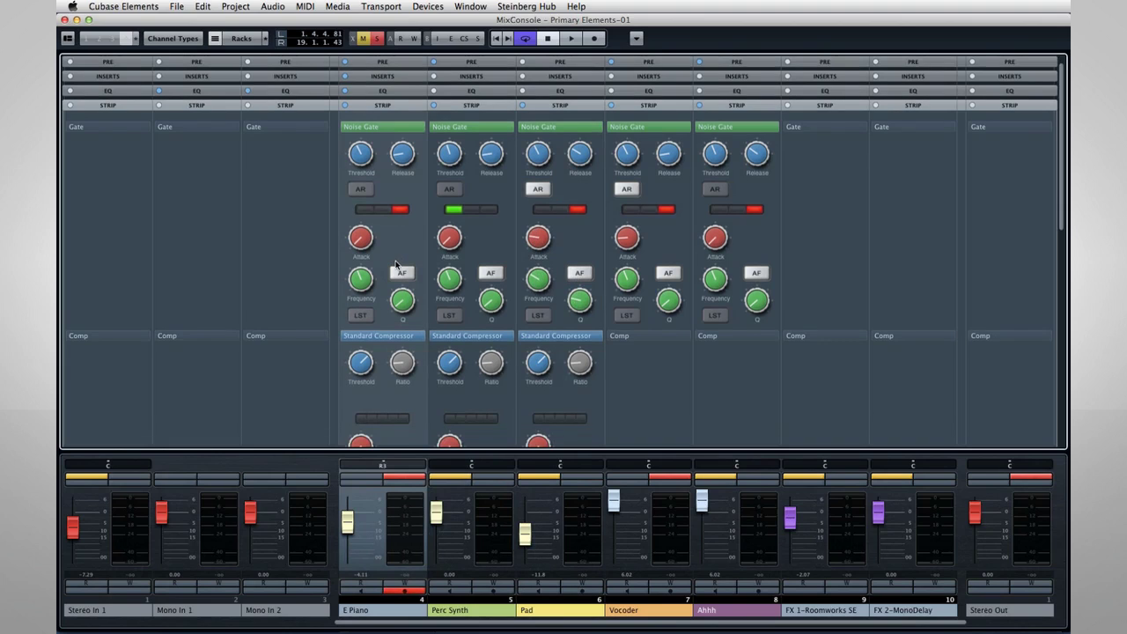
Step: Set E Piano's Standard Compressor ratio to 3.29:1, shorten its release, and enable AR
scroll(396, 264, "down", 1)
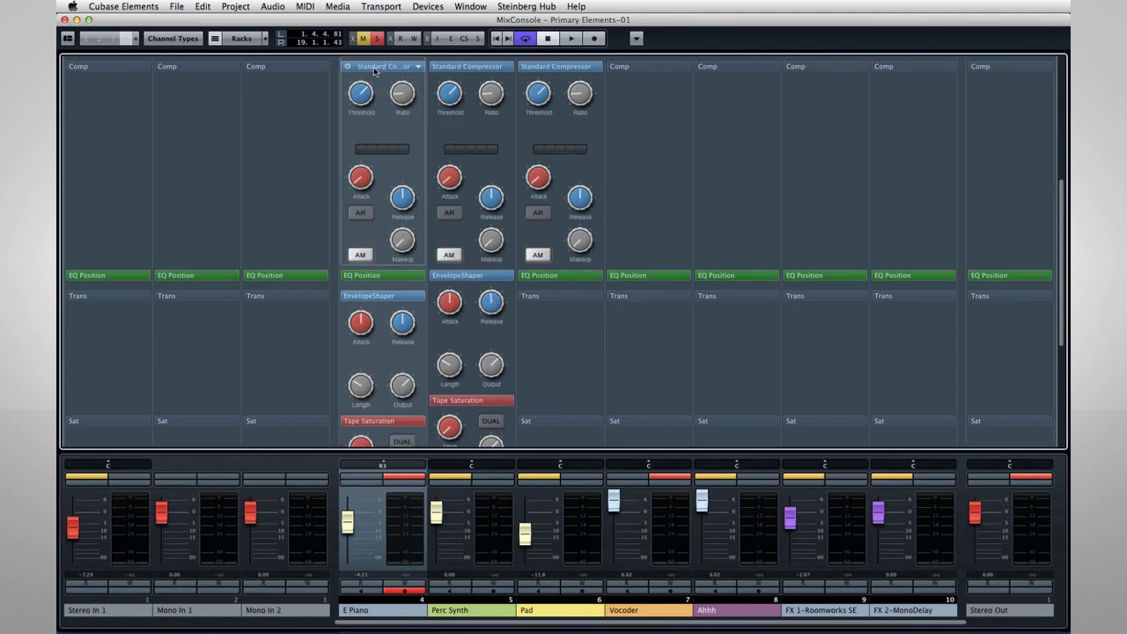
mouse_move(361, 100)
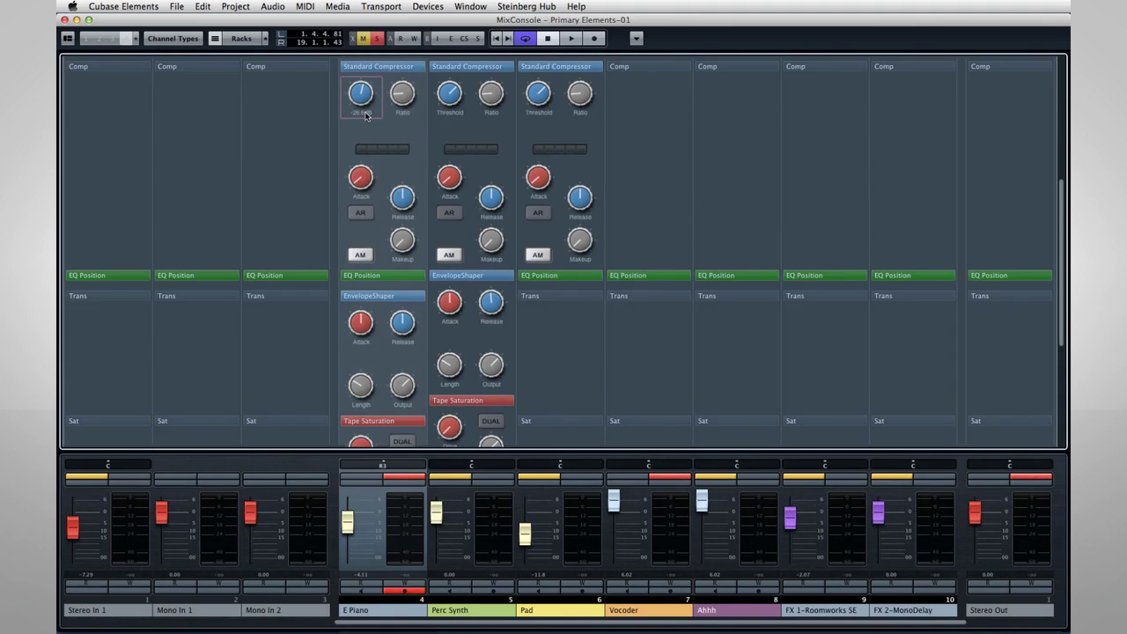
mouse_move(409, 109)
left_click_drag(404, 96, 393, 63)
mouse_move(369, 176)
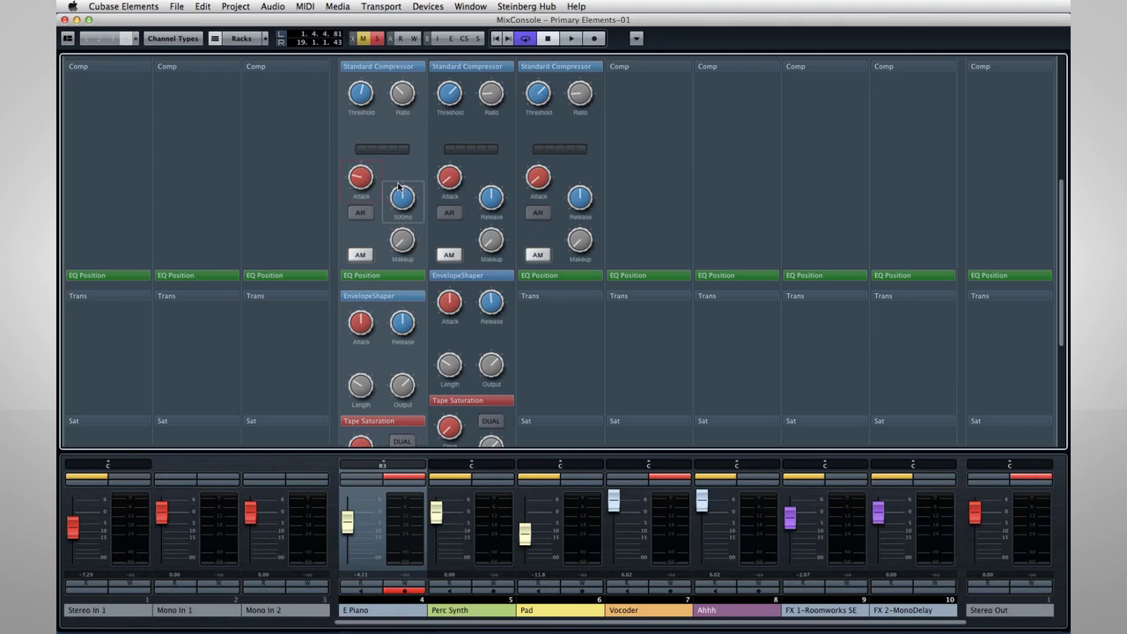
left_click_drag(399, 187, 396, 209)
left_click(360, 214)
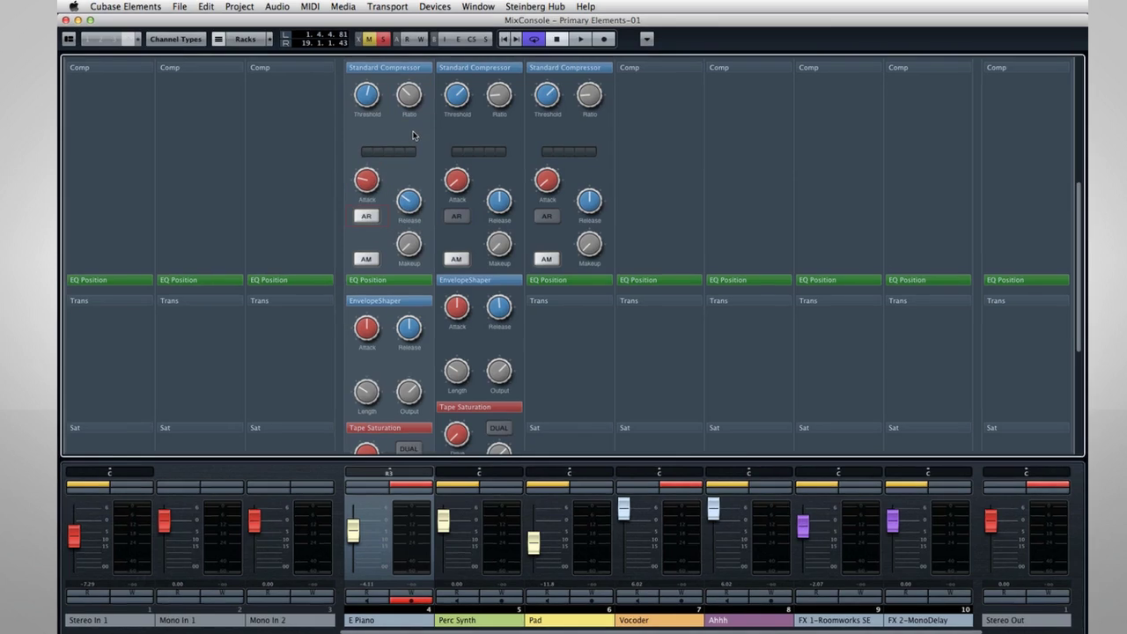
right_click(406, 133)
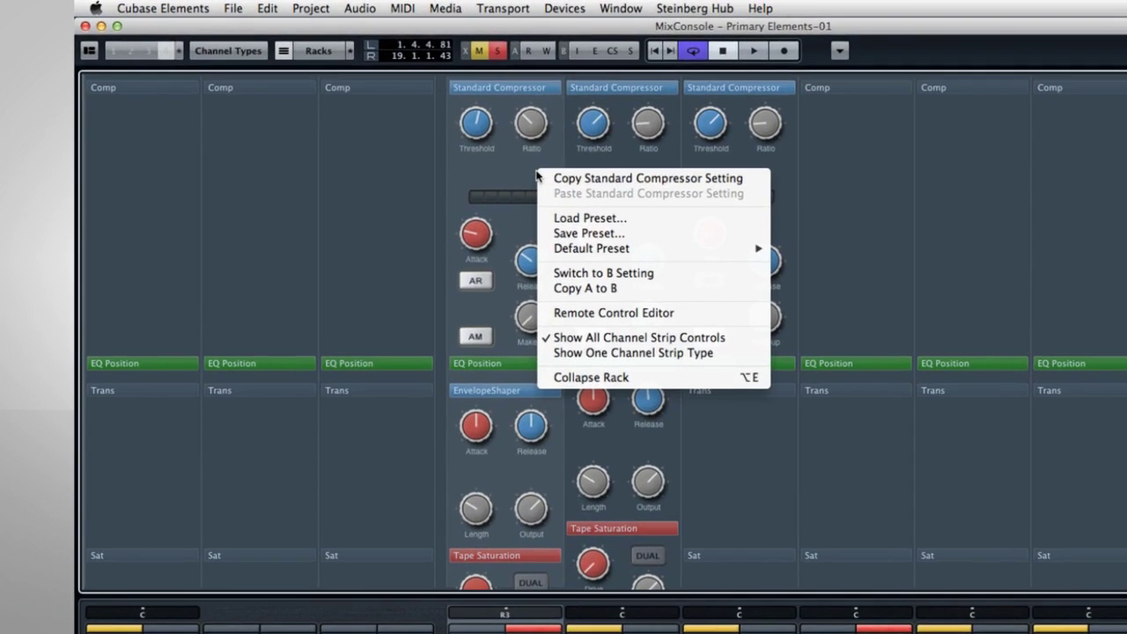
Step: Audition compressor presets from Brass Compression and Backing Vocals 3 down to Dance Snare and Fat Master
left_click(579, 217)
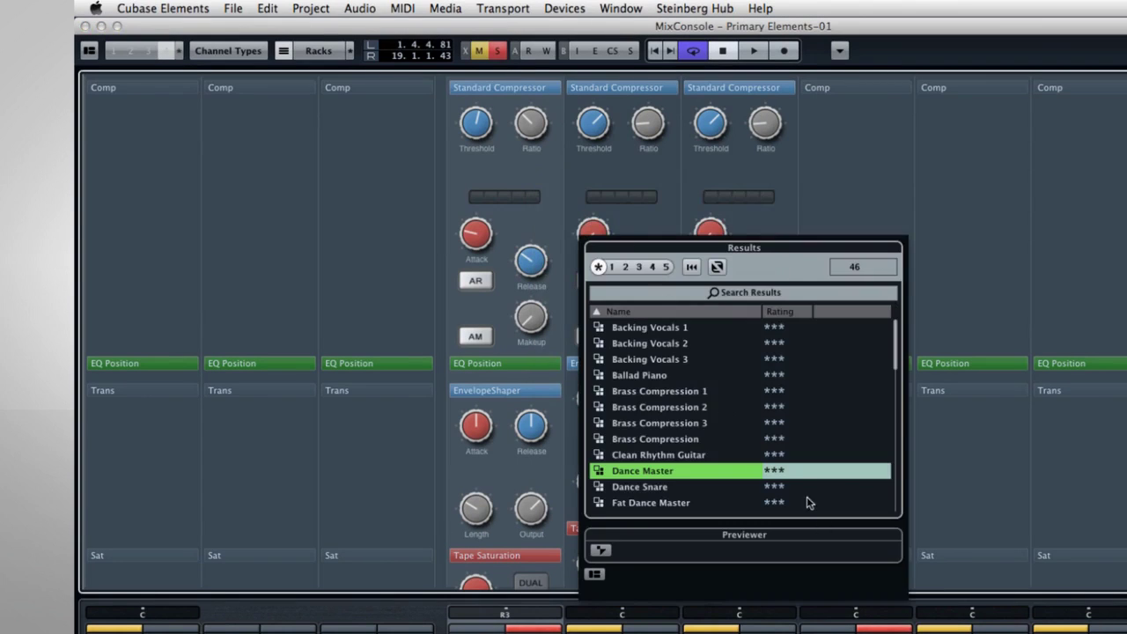
key("Up")
key("Up")
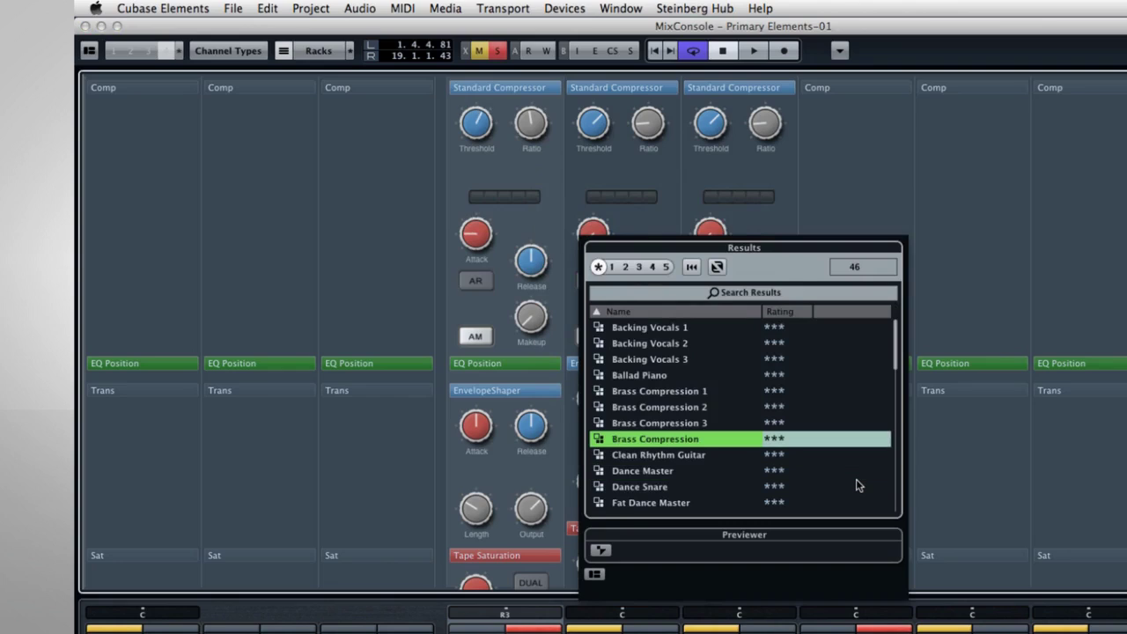
key("Up")
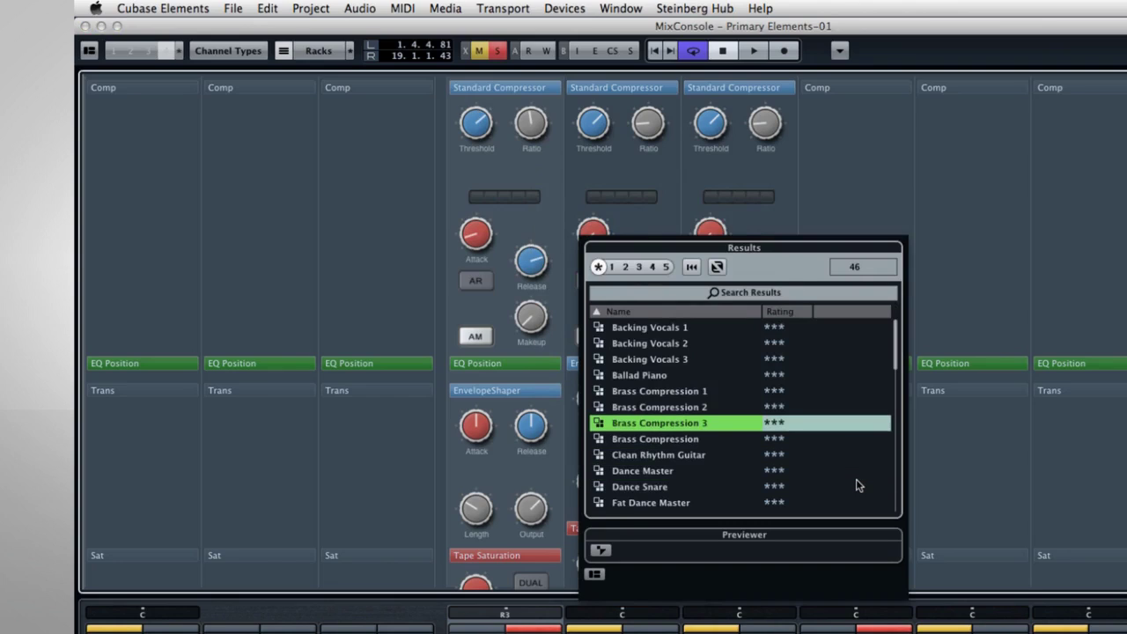
key("Up")
key("Up")
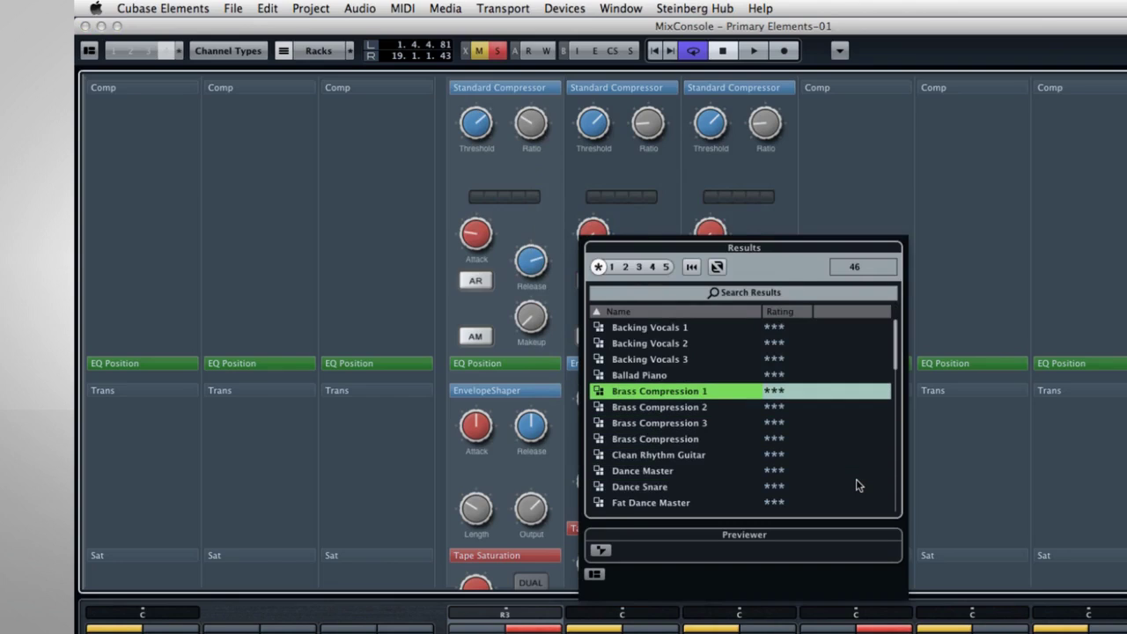
key("Up")
key("Up")
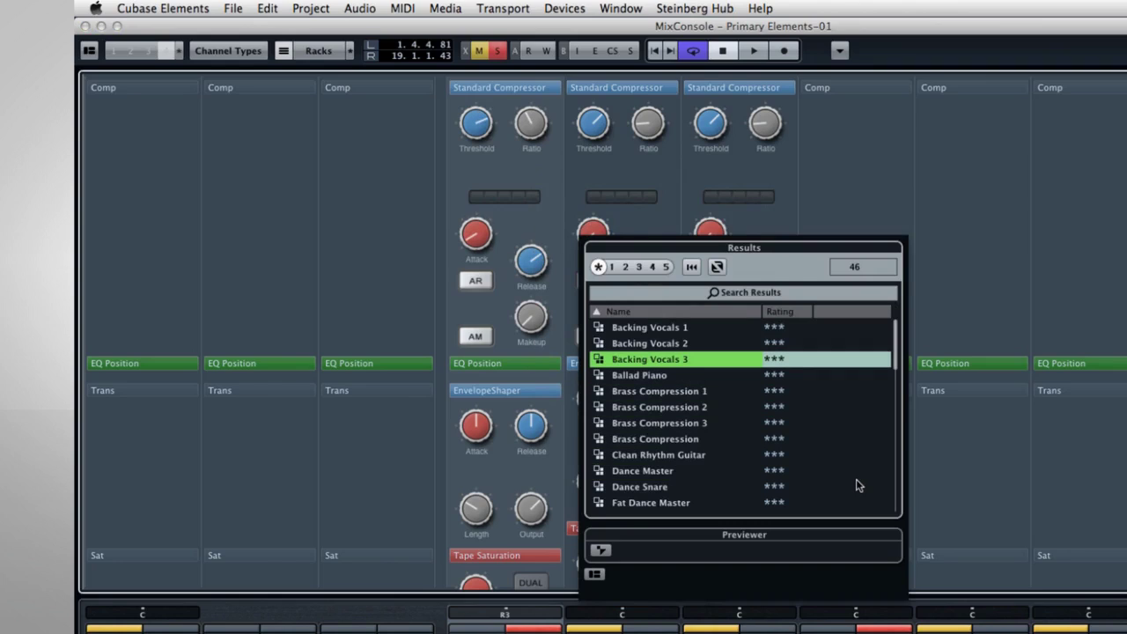
key("Up")
key("Up")
key("Down")
key("Down")
key("Down")
key("Down")
key("Down")
key("Down")
key("Down")
key("Down")
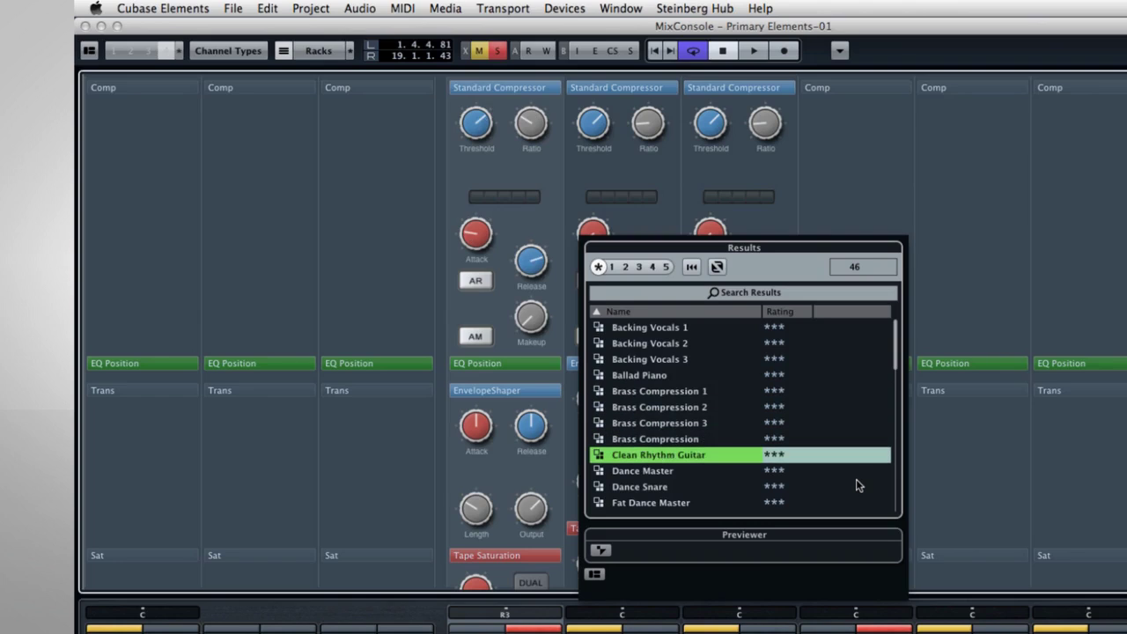
key("Down")
key("Down")
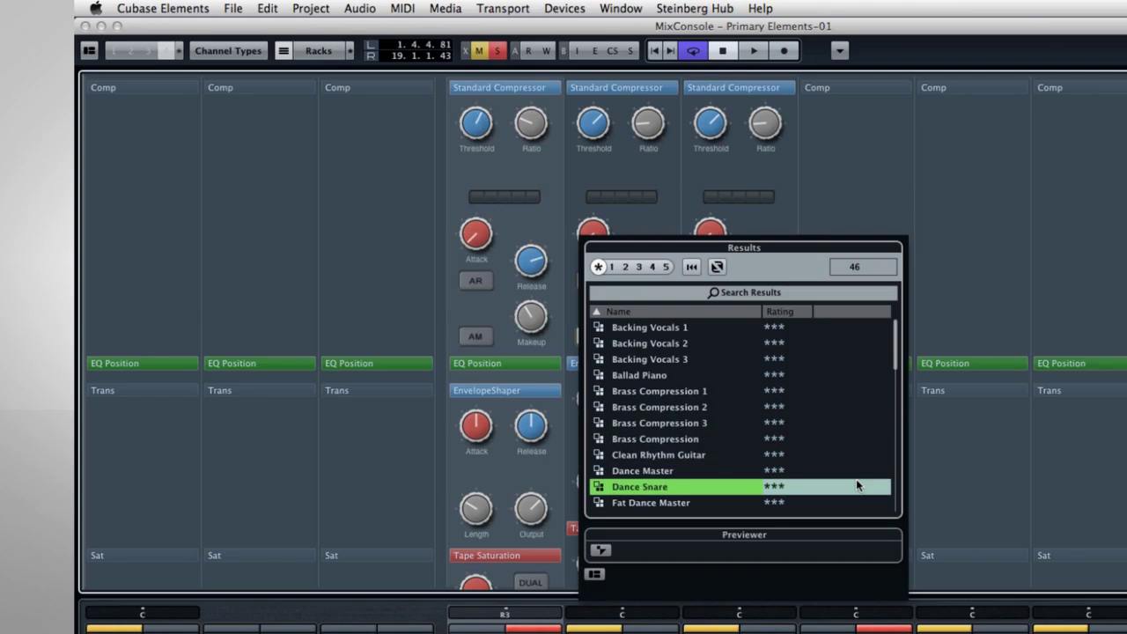
key("Down")
key("Down")
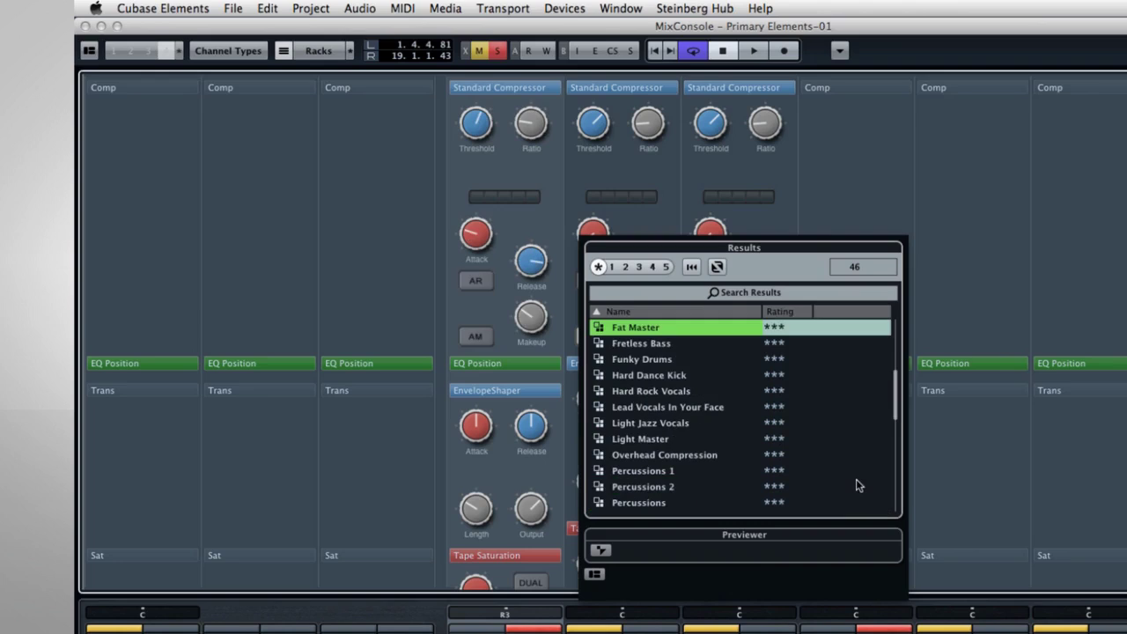
key("Down")
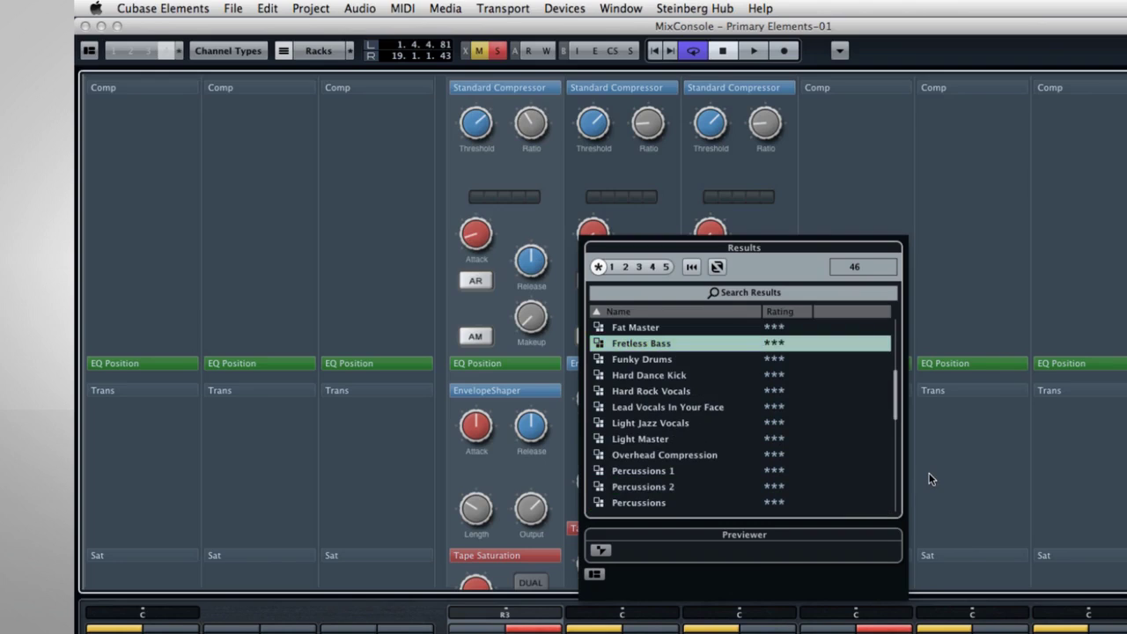
left_click(929, 473)
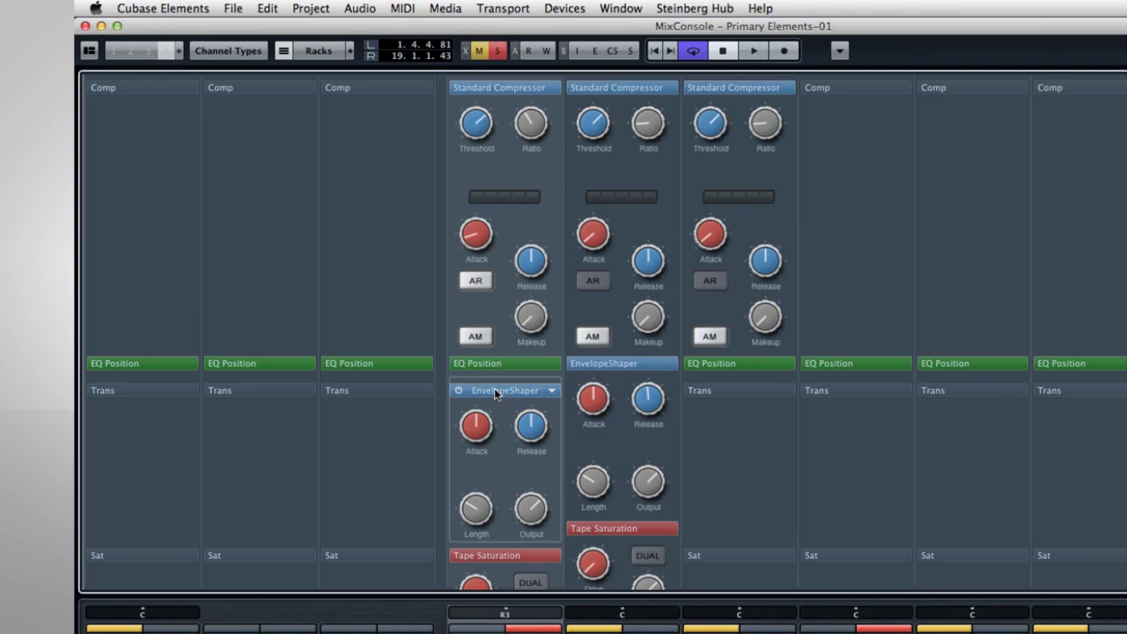
Step: Set EnvelopeShaper Attack to 4.4dB and swap Tape Saturation for Tube Saturation with 5.3dB Drive
left_click_drag(475, 425, 521, 445)
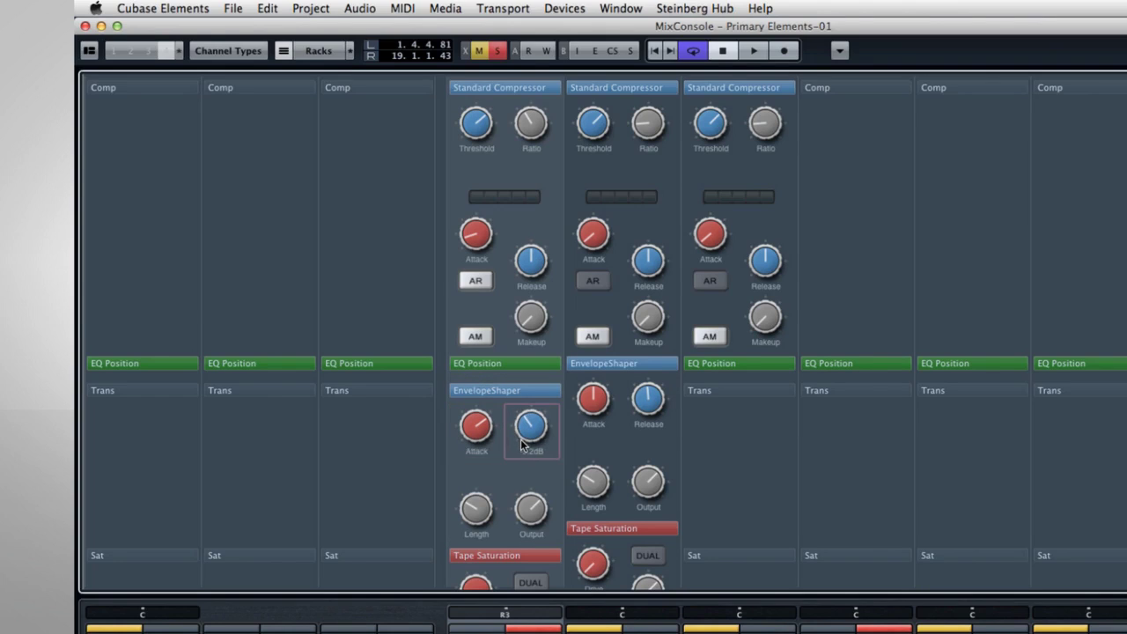
scroll(503, 475, "down", 4)
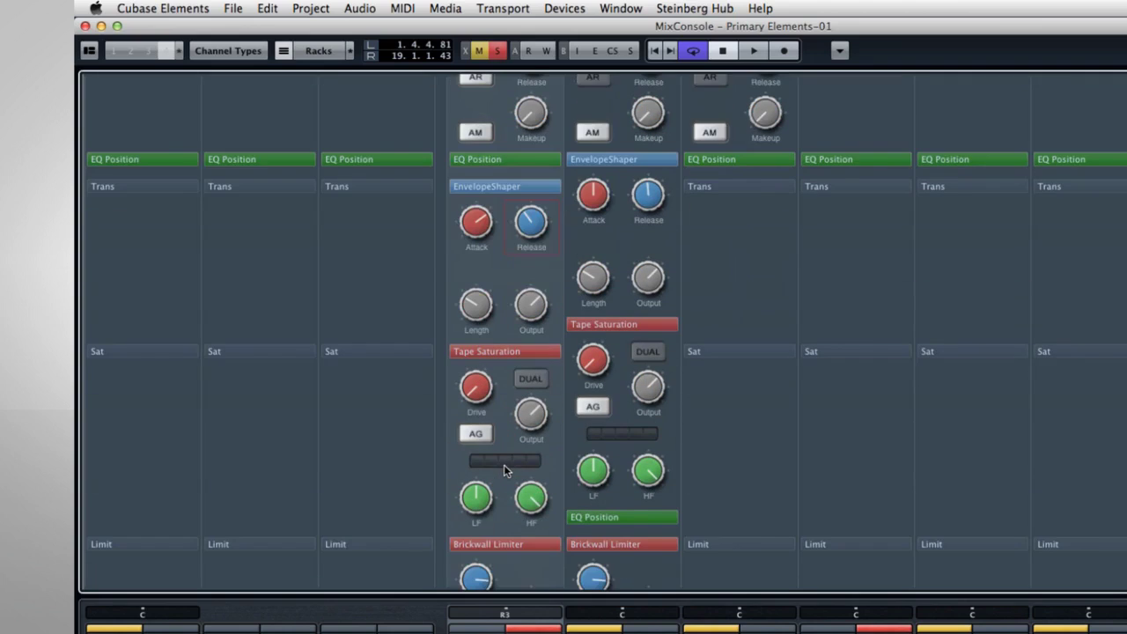
mouse_move(452, 351)
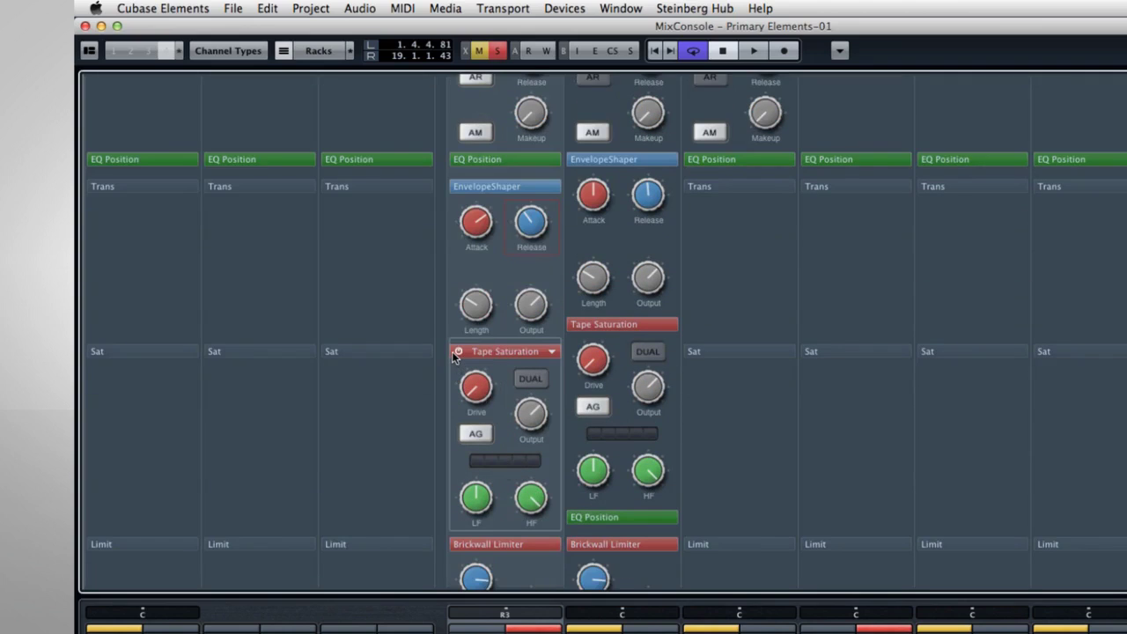
left_click(551, 353)
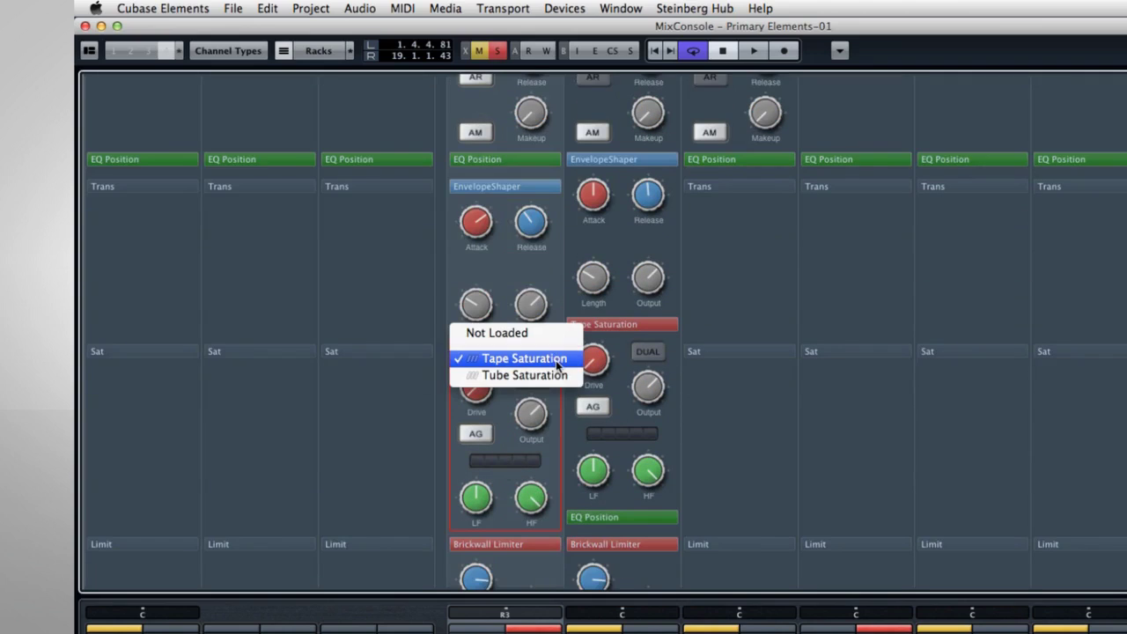
left_click(558, 375)
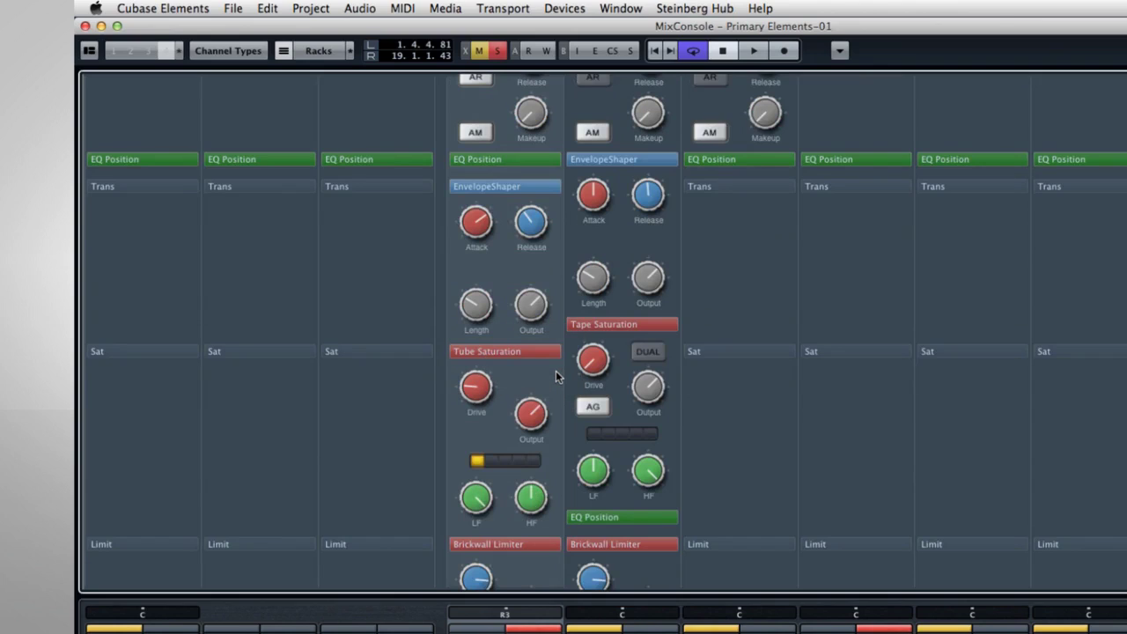
mouse_move(476, 385)
left_mouse_down()
mouse_move(465, 321)
mouse_move(480, 396)
left_mouse_up()
scroll(485, 405, "down", 3)
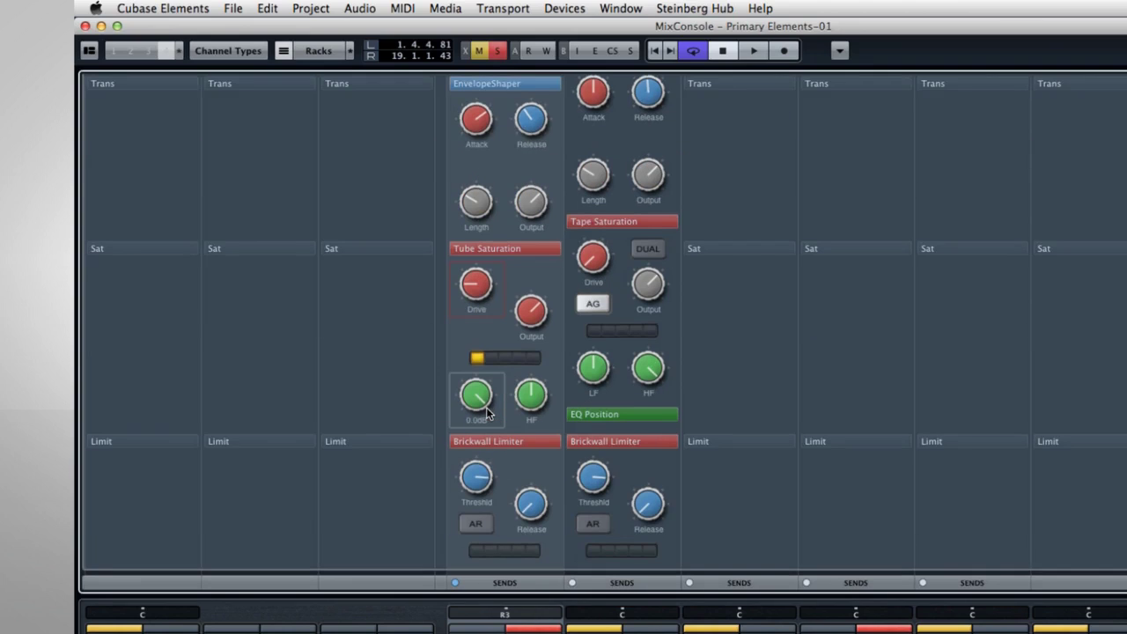
Step: Nudge the Brickwall Limiter threshold up, then replace the limiter with Maximizer
left_click(552, 442)
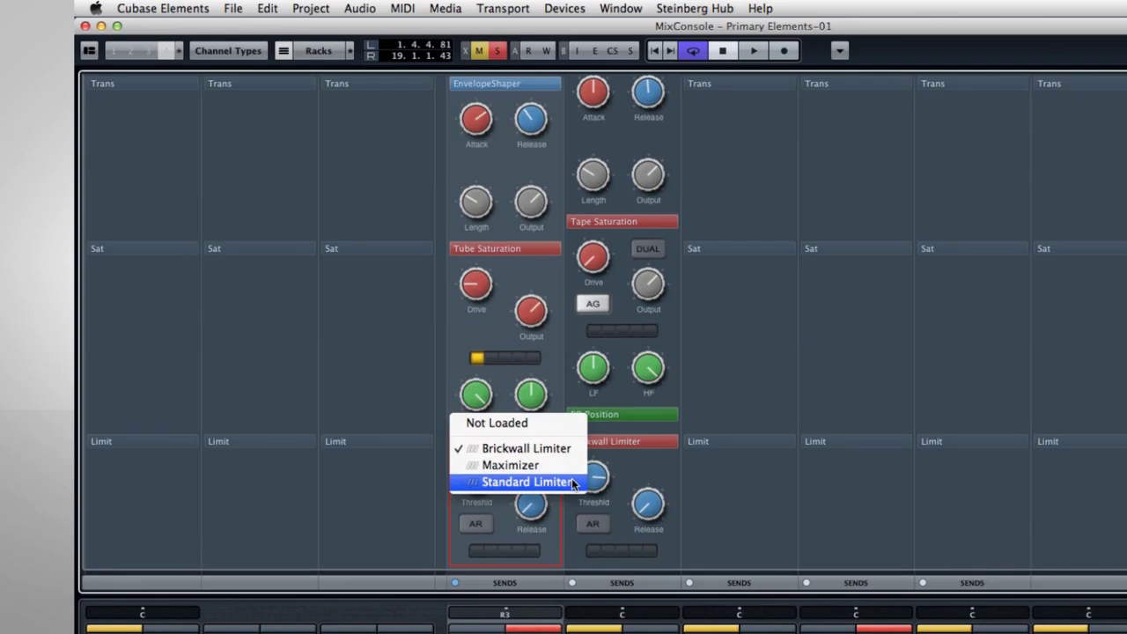
left_click(568, 449)
mouse_move(485, 478)
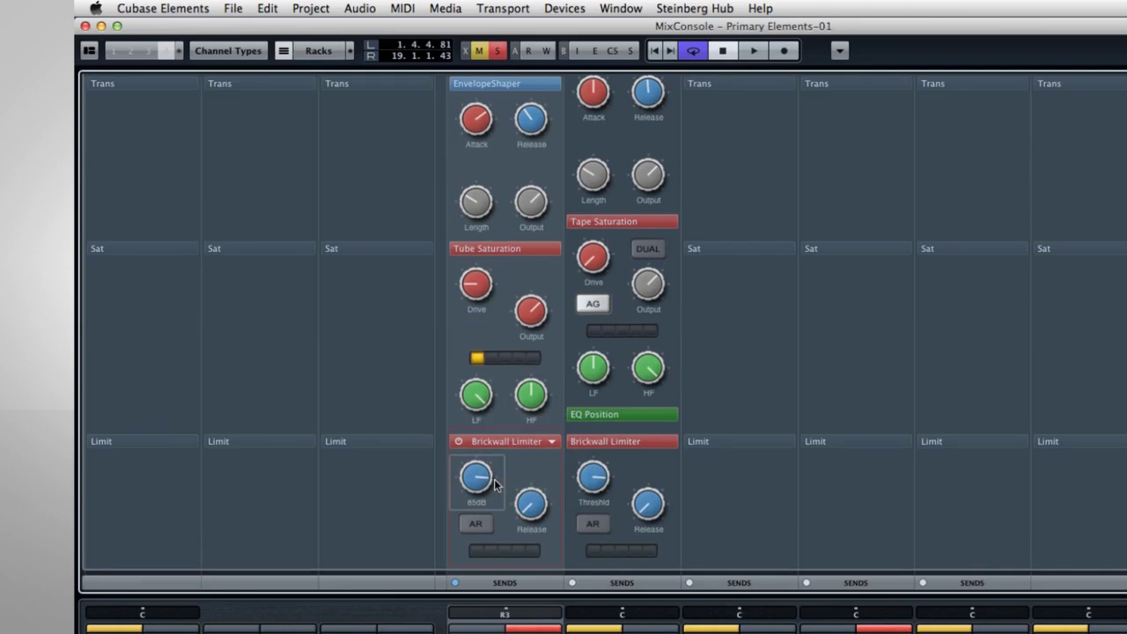
left_click_drag(475, 491, 467, 467)
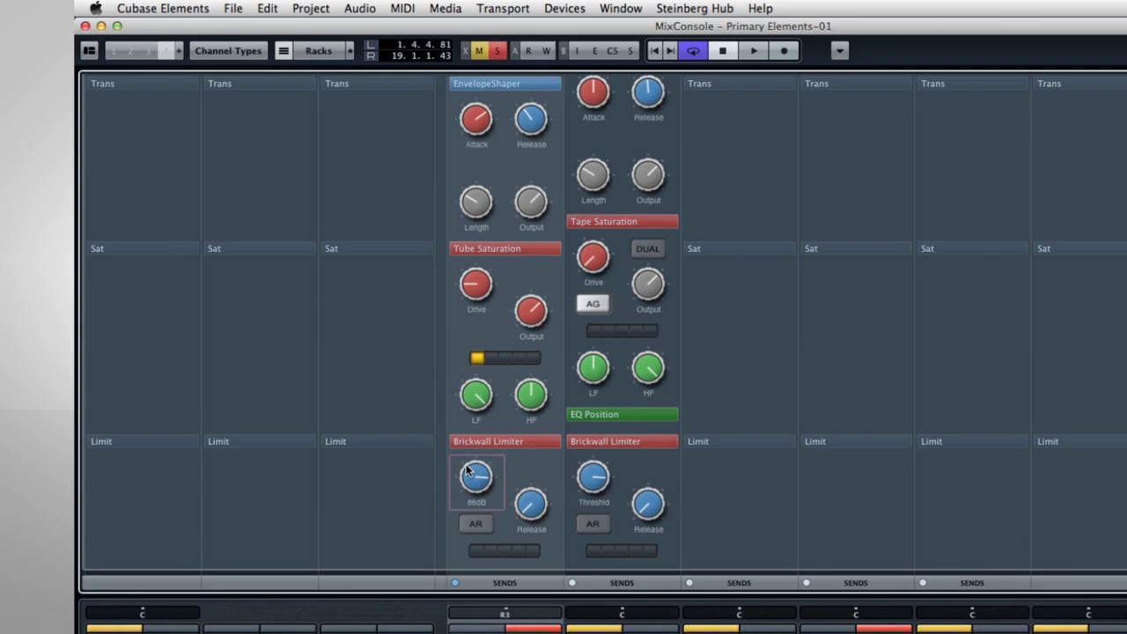
left_click(553, 443)
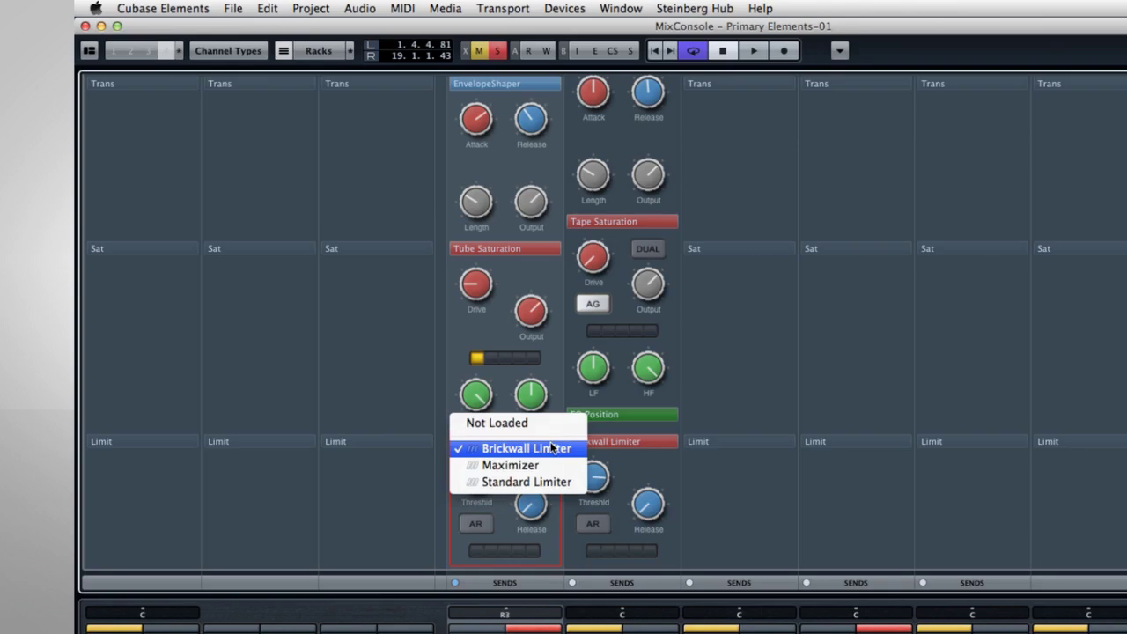
left_click(553, 465)
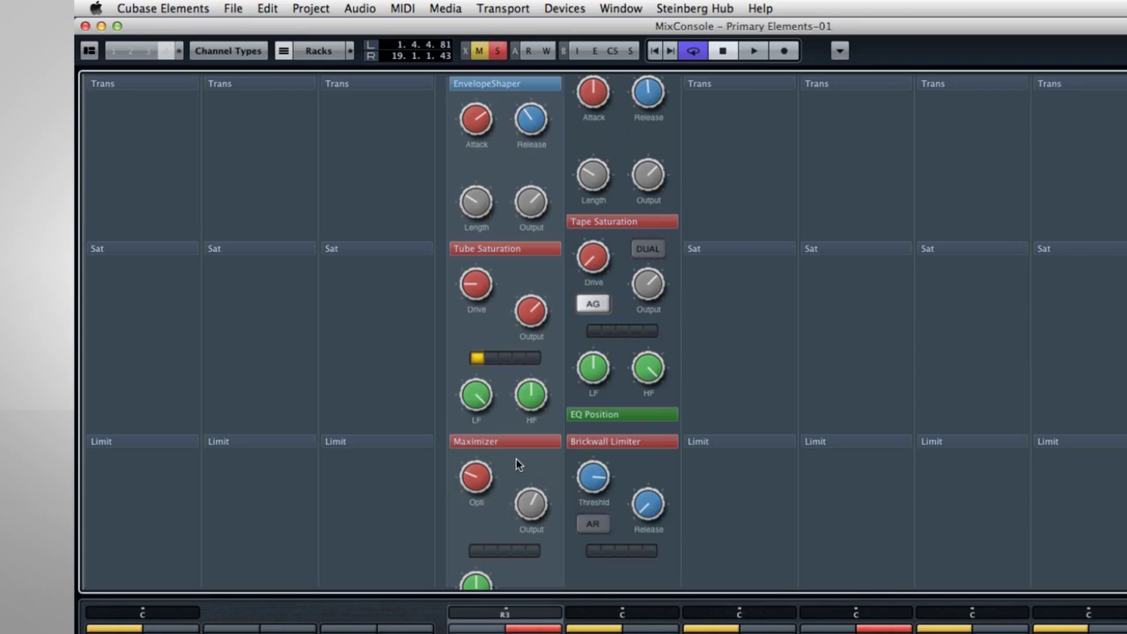
scroll(516, 459, "down", 3)
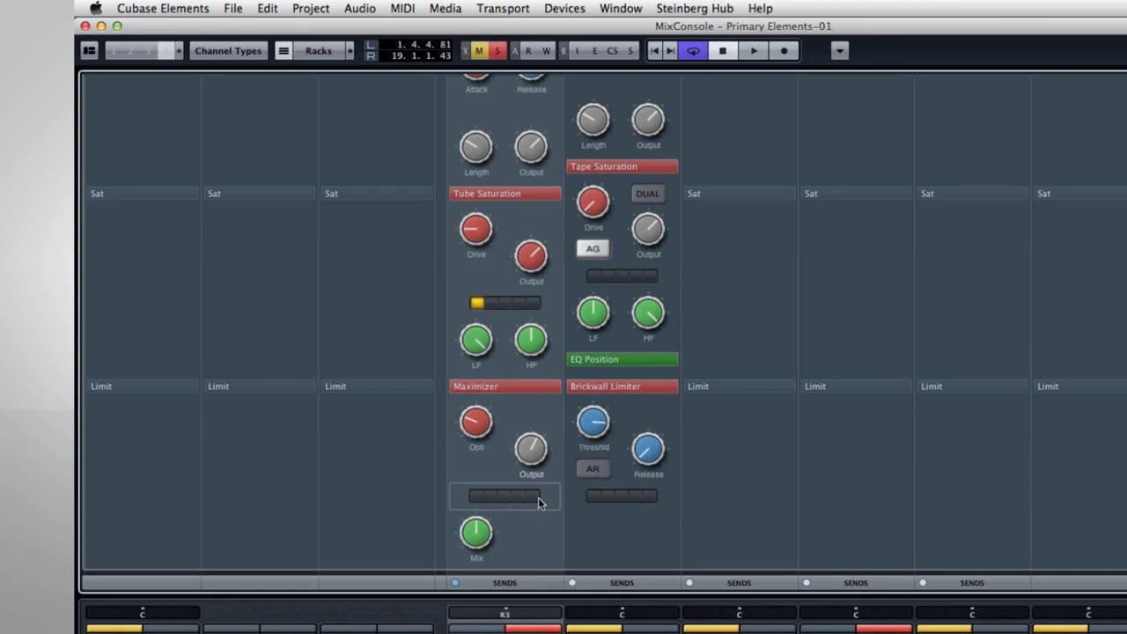
Step: Move EQ Position above saturation on Perc Synth's strip and drag Tube Saturation onto the Pad channel
left_click_drag(625, 364, 641, 552)
left_click_drag(590, 315, 585, 152)
scroll(614, 190, "down", 5)
scroll(614, 190, "up", 5)
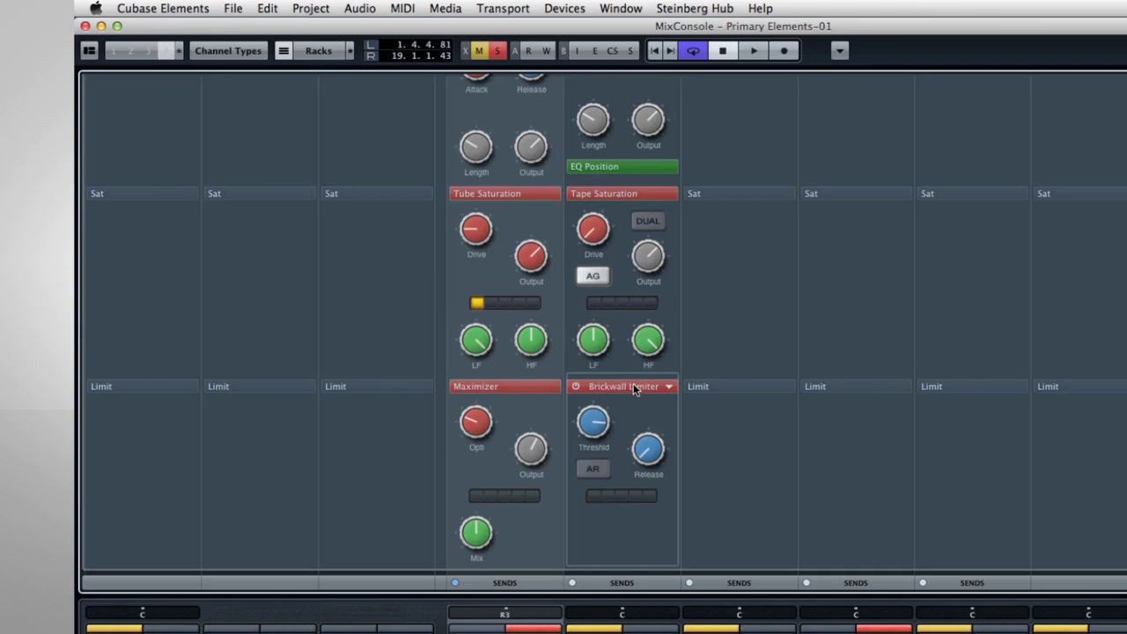
left_click_drag(503, 192, 711, 199)
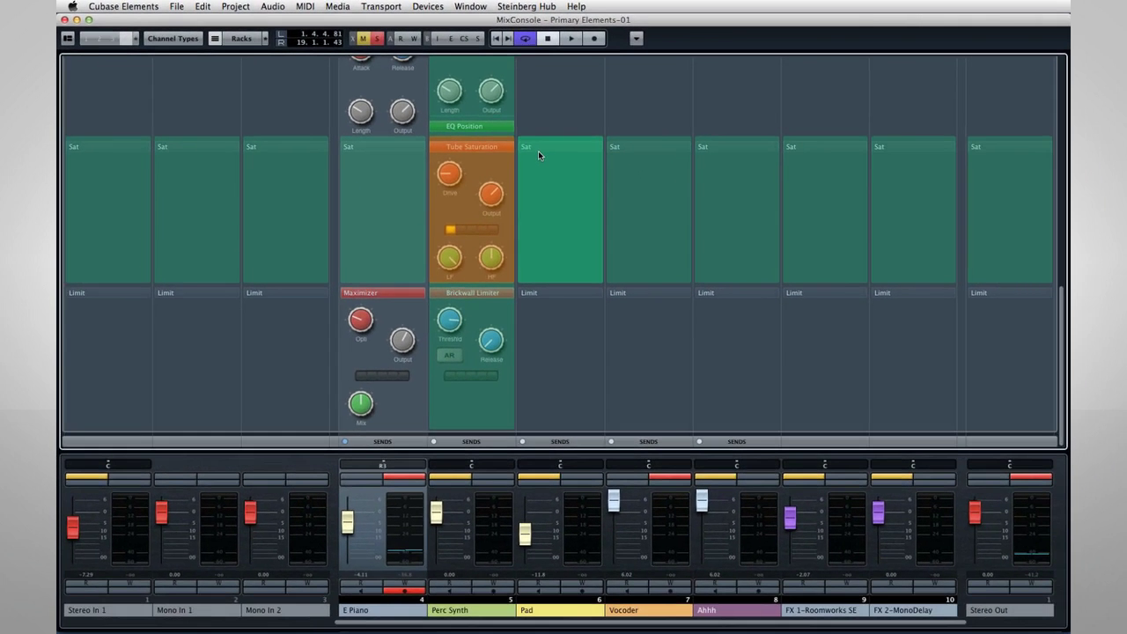
Step: Save E Piano's strip via Save Strip Preset, then toggle the strip bypass off and back on
left_click_drag(538, 155, 538, 154)
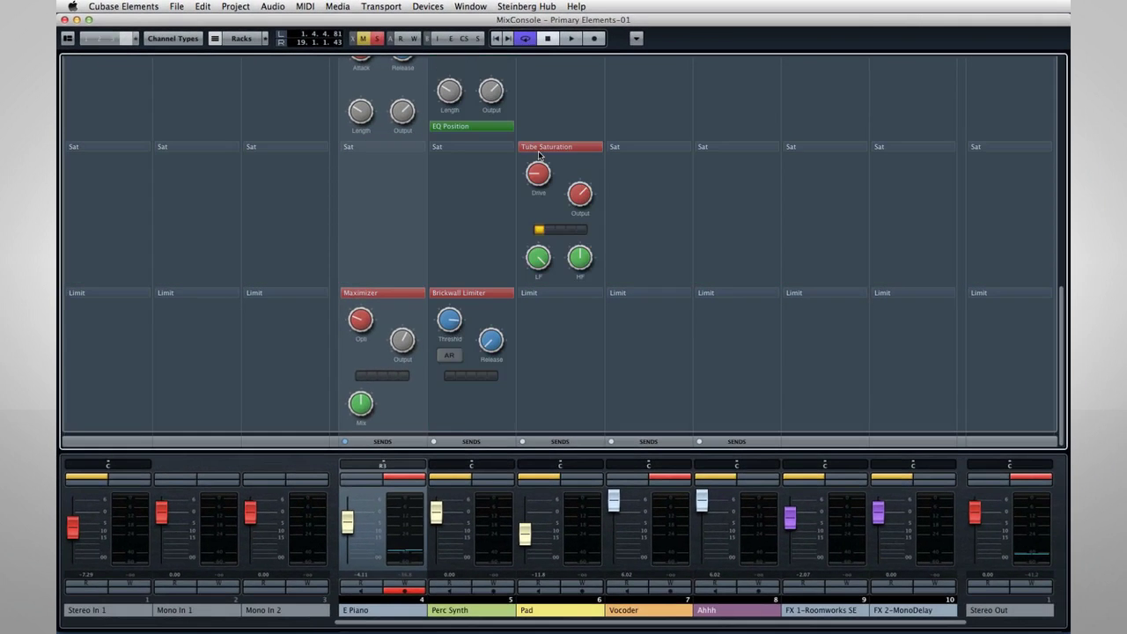
scroll(466, 176, "up", 10)
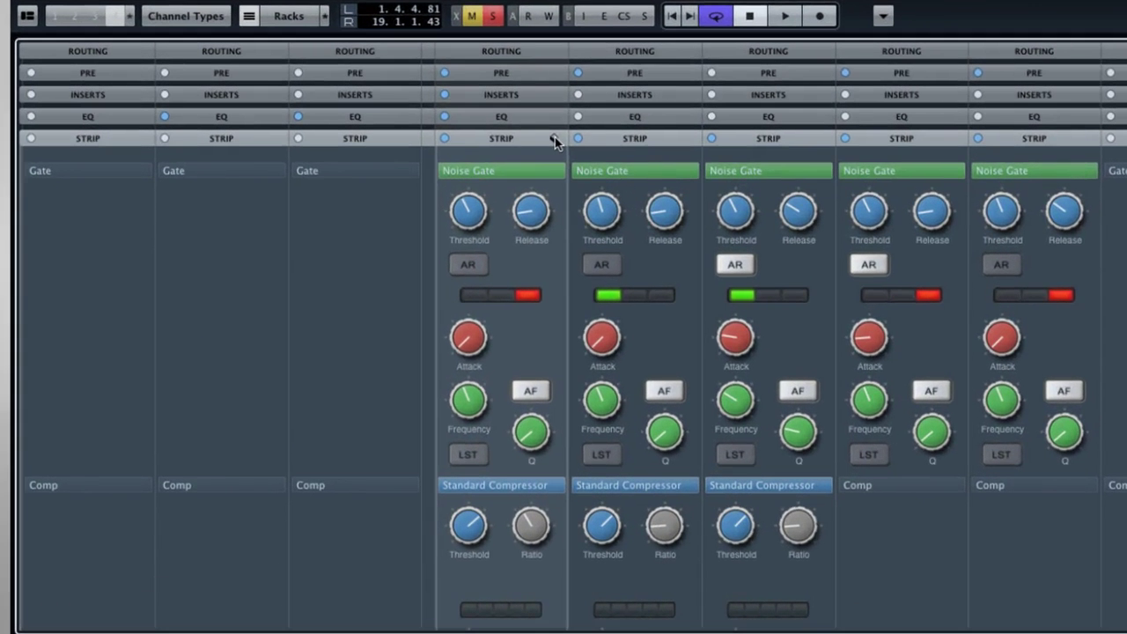
left_click(422, 119)
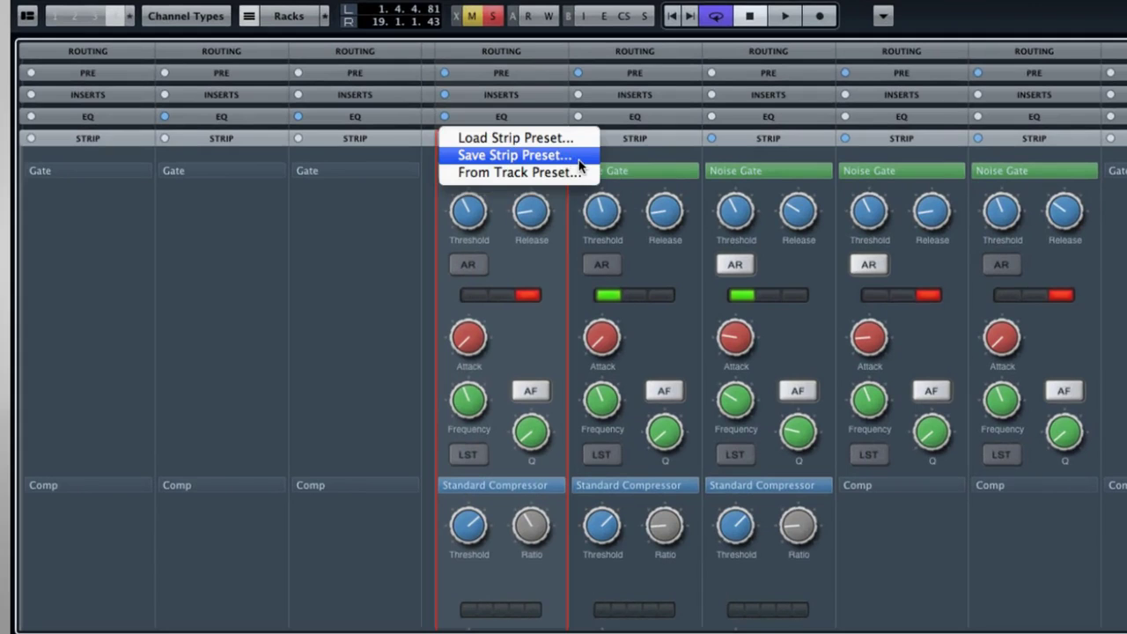
left_click(574, 156)
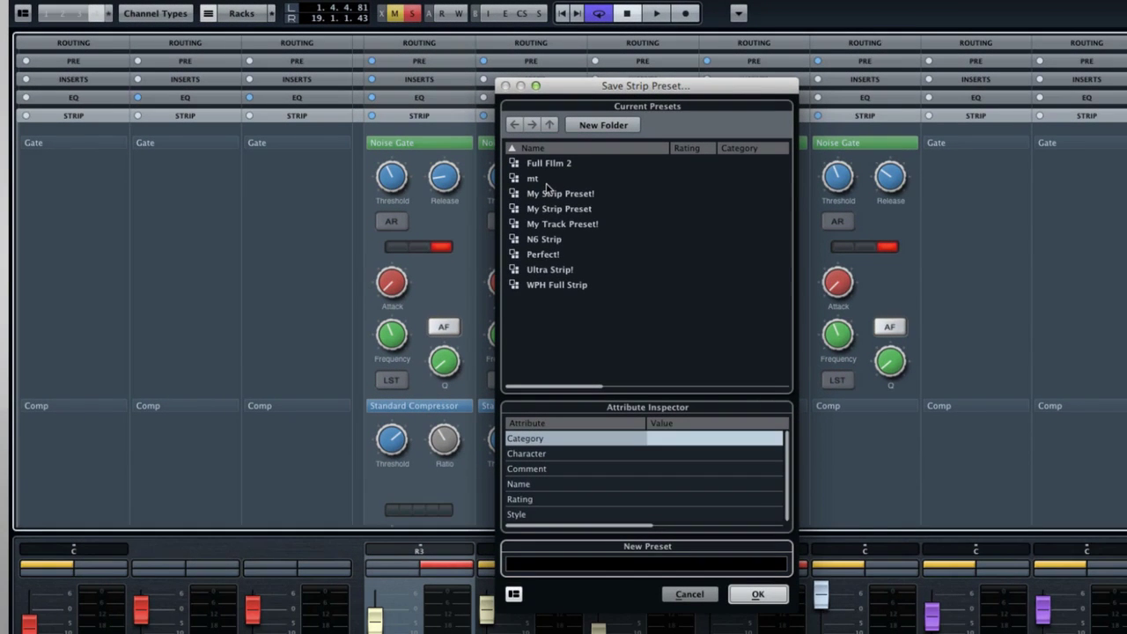
left_click(758, 594)
left_click(373, 117)
left_click(372, 116)
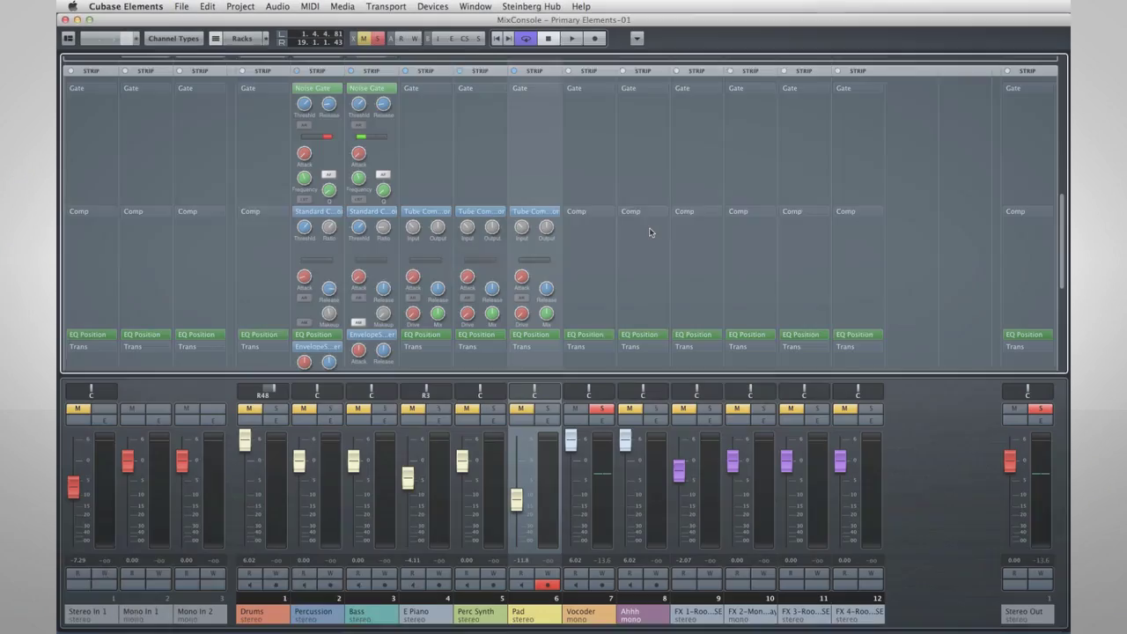
Step: Scroll down to the Sends rack and create a No Bus send on another channel
scroll(649, 229, "down", 5)
scroll(649, 232, "down", 2)
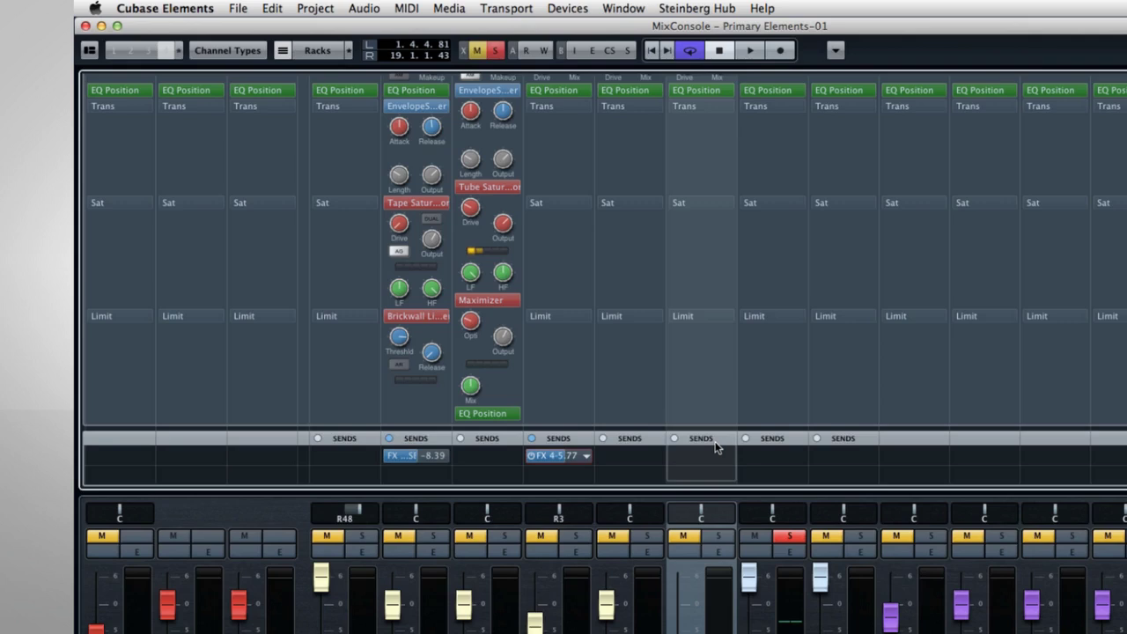
left_click(708, 454)
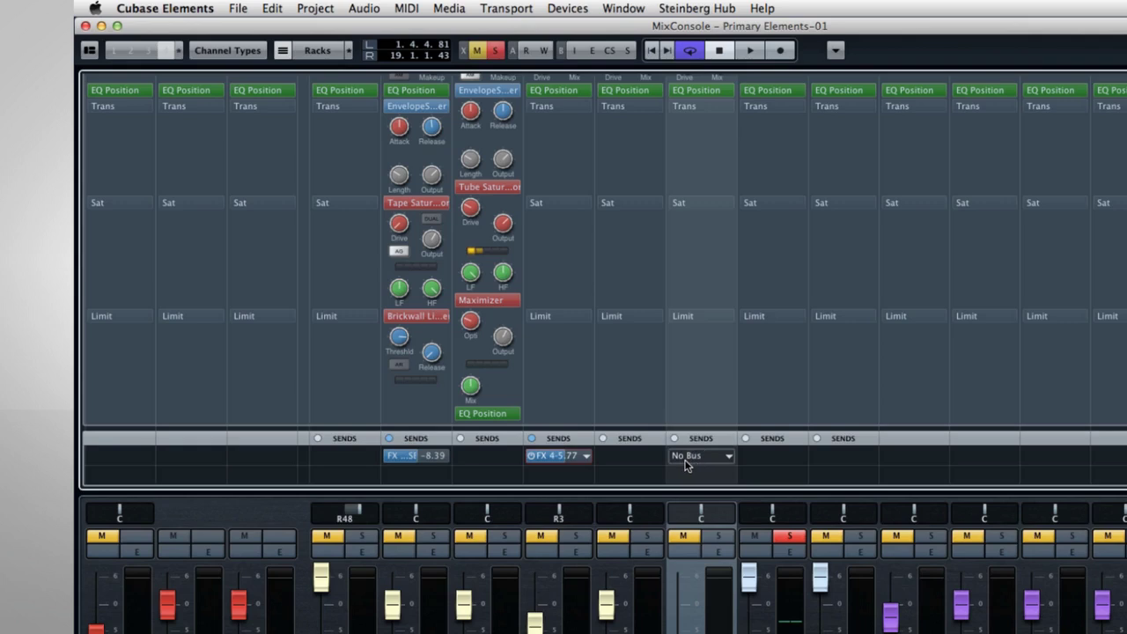
right_click(686, 463)
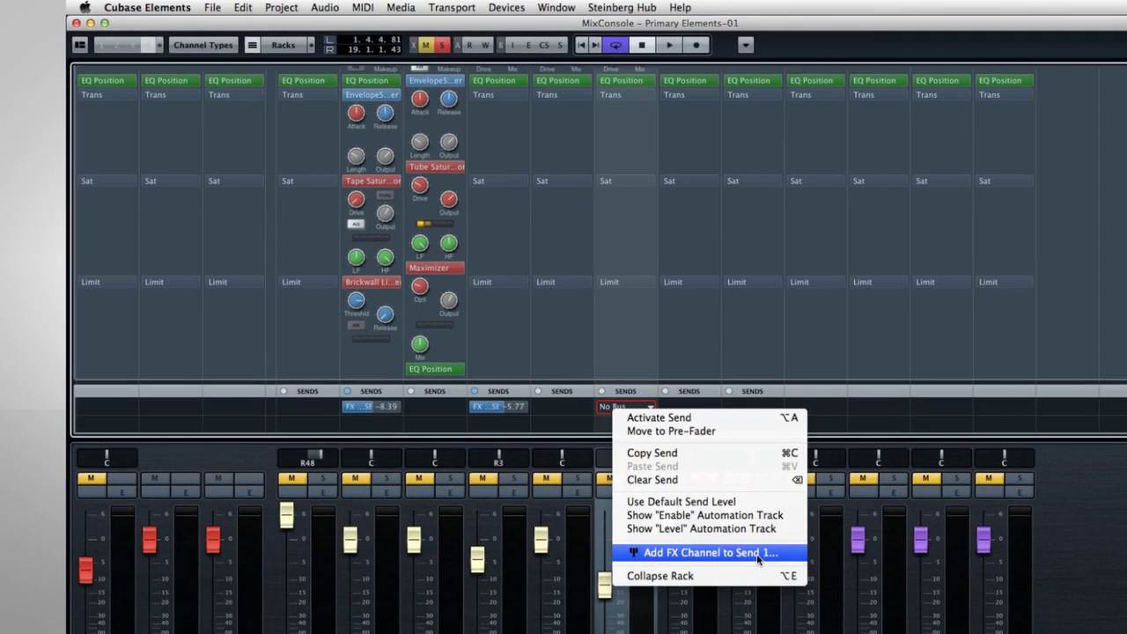
Step: Create a new FX channel for Send 1 using the Reverb - RoomWorks SE effect
left_click(790, 560)
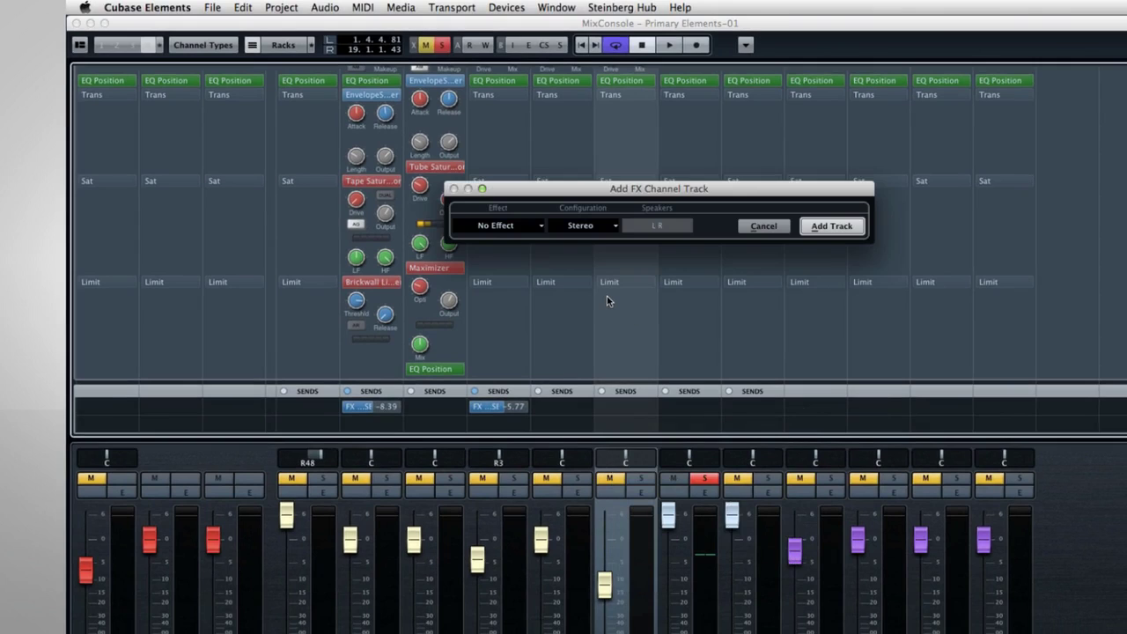
left_click(536, 226)
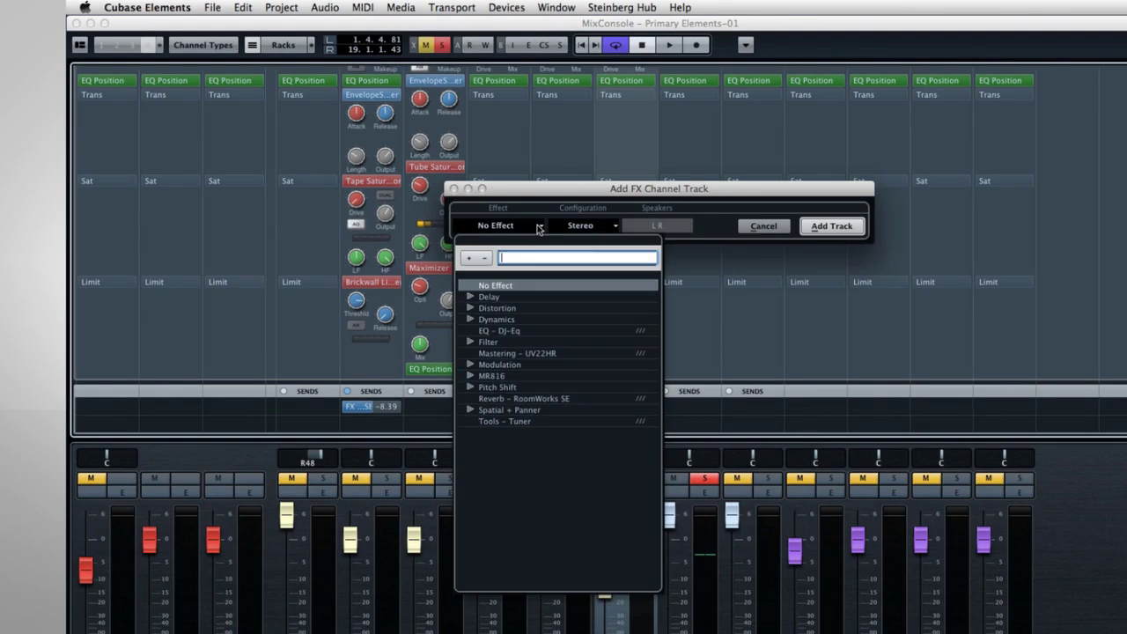
left_click(536, 399)
left_click(831, 227)
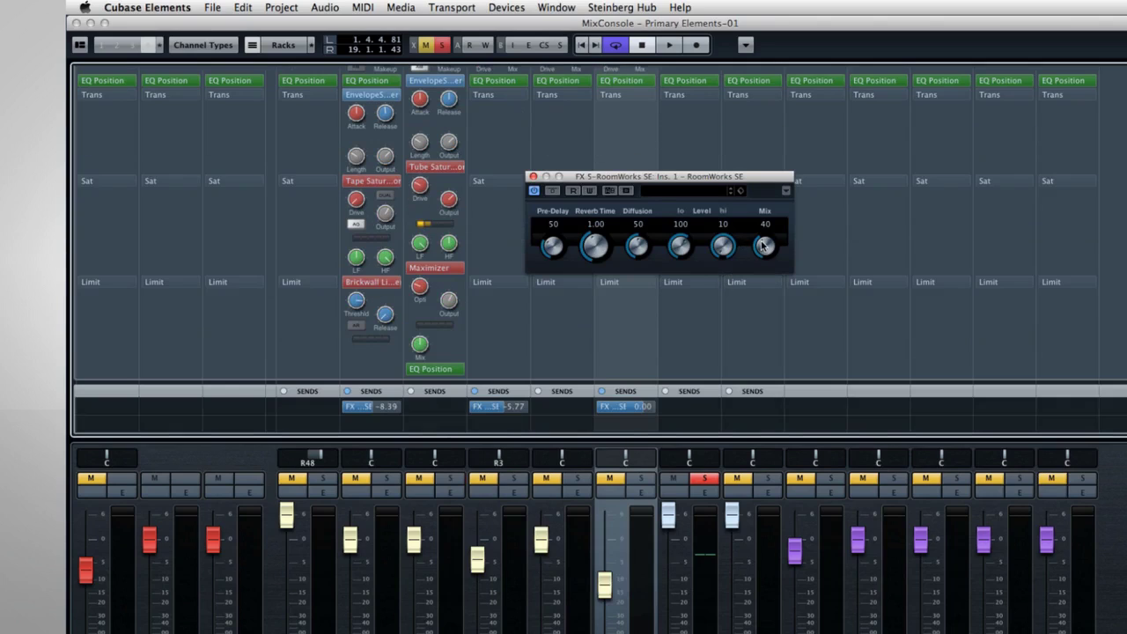
Step: Lower the RoomWorks SE Diffusion to 41 and Mix to 26
left_click_drag(764, 248, 764, 266)
left_click_drag(631, 243, 635, 263)
left_click(533, 176)
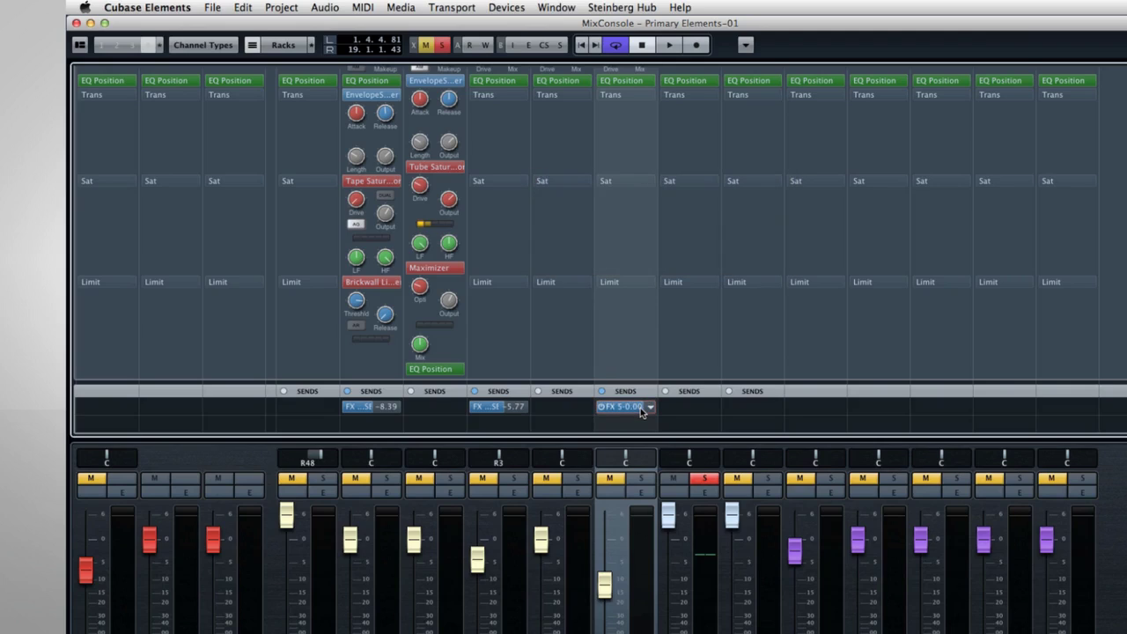